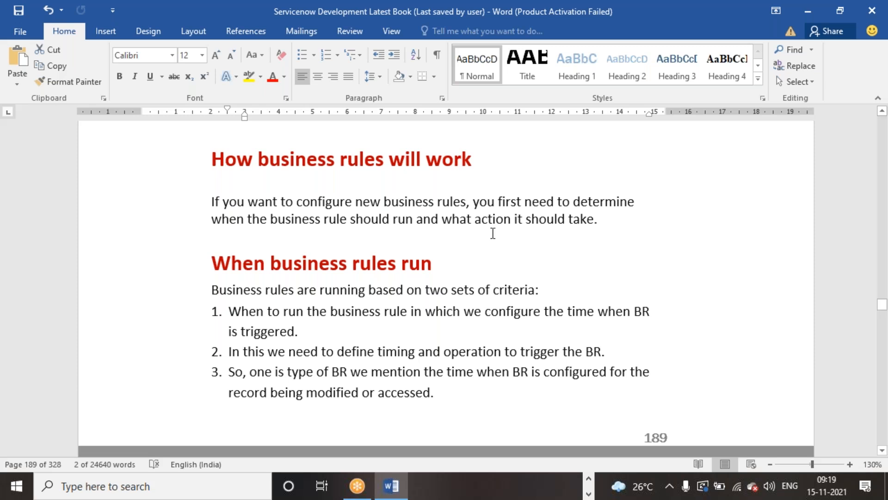
Insert a blank line above the "We have 4 Database operations" heading in the business rules action section
scroll(476, 238, down, 3)
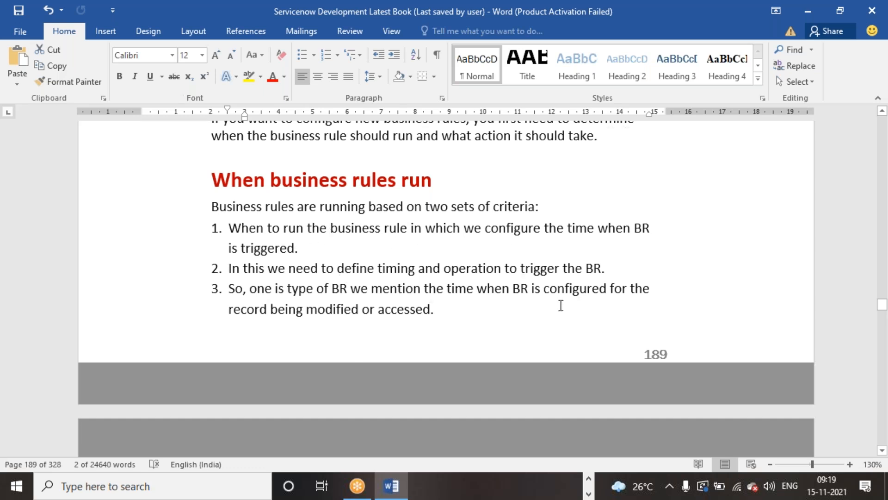
scroll(353, 269, down, 1)
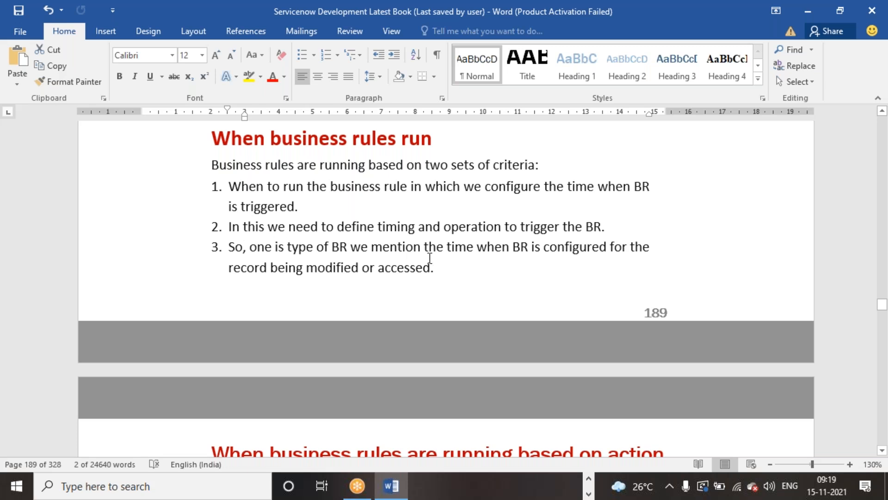
scroll(430, 258, down, 5)
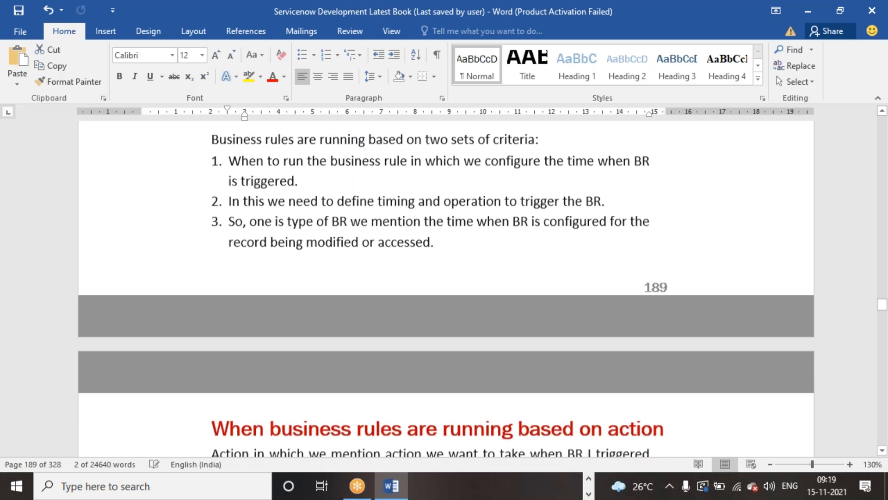
scroll(430, 250, down, 2)
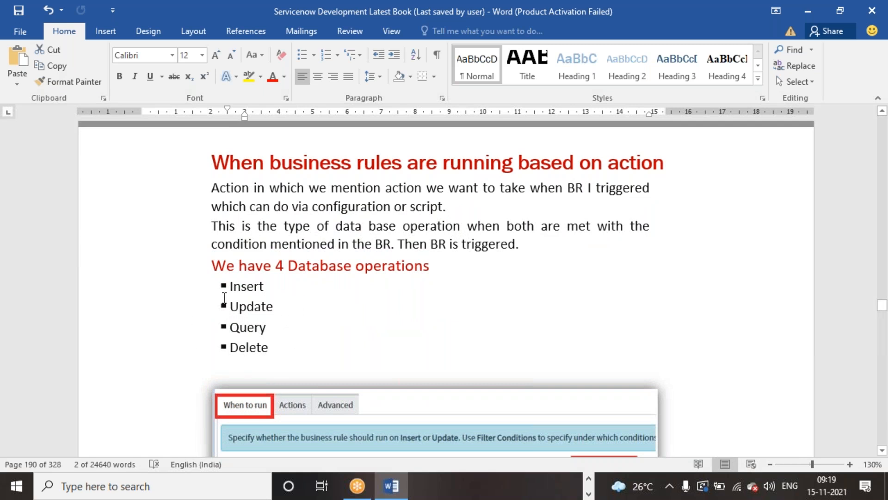
click(531, 250)
key(Return)
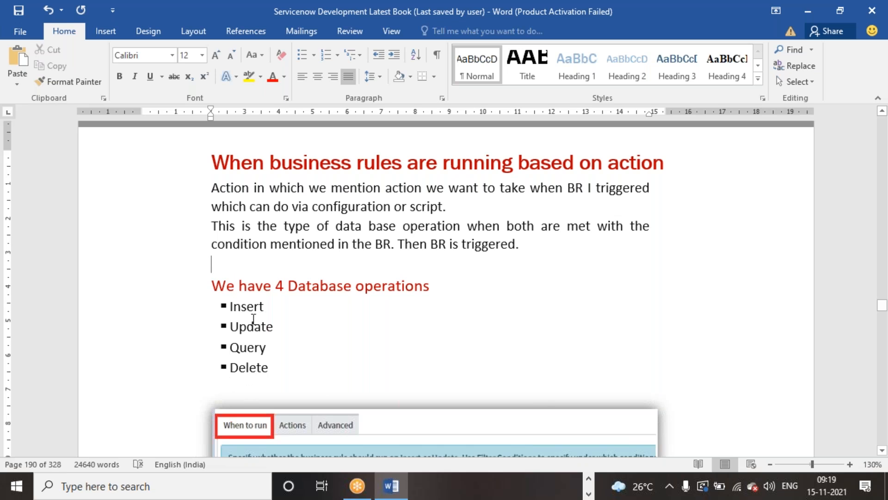
Review the When to run picture and the Prevent Recursive Business Rules section, selecting the mentions of current.update(), setWorkflow () and current.setWorkflow(false)
click(332, 421)
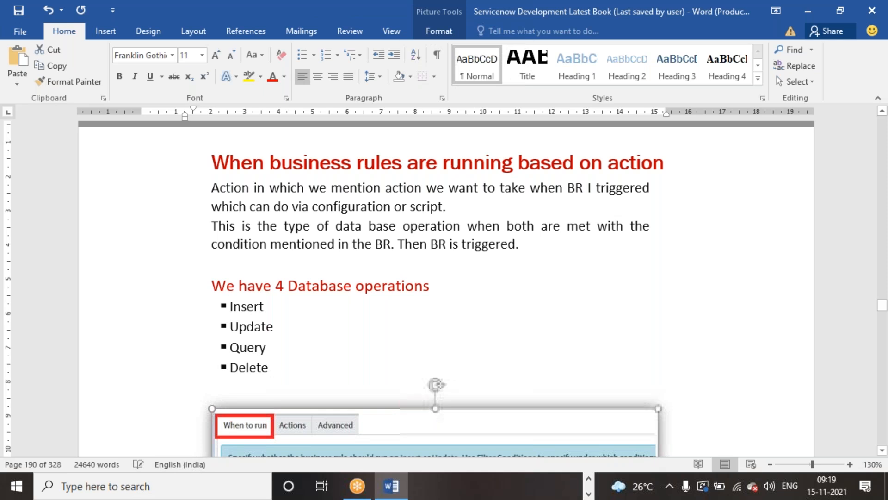
scroll(331, 367, down, 4)
scroll(331, 367, down, 3)
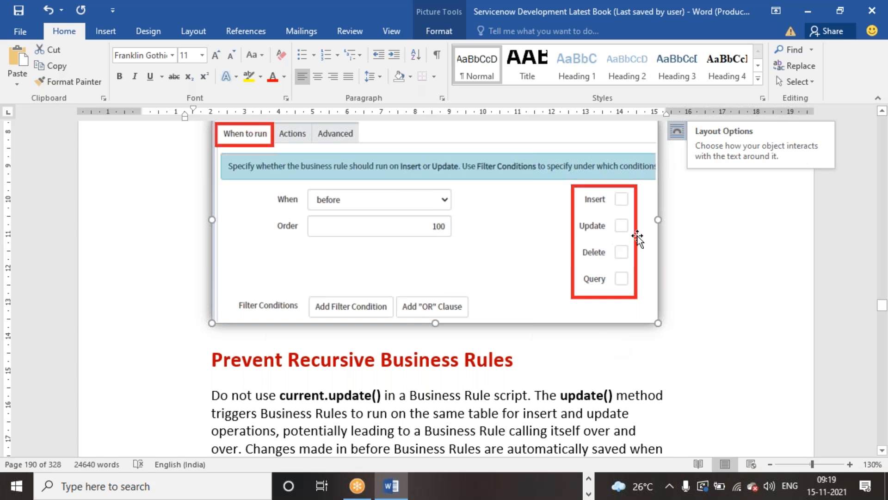
scroll(593, 282, down, 4)
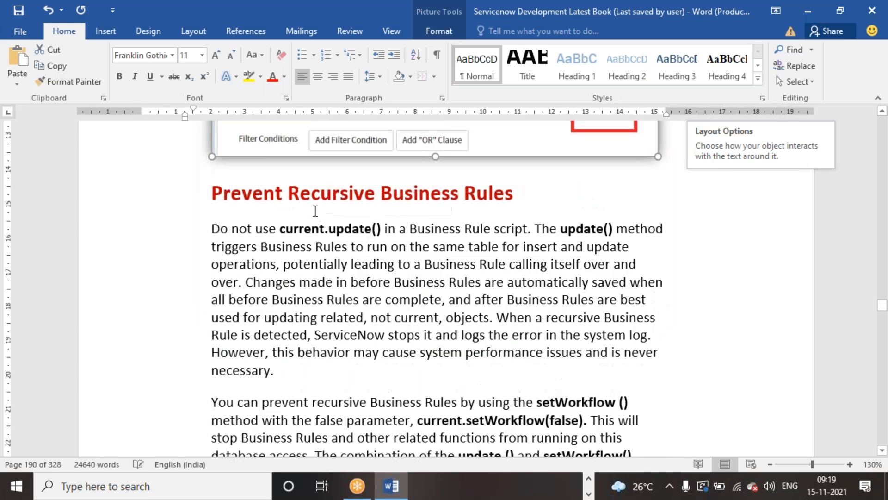
drag(213, 193, 488, 192)
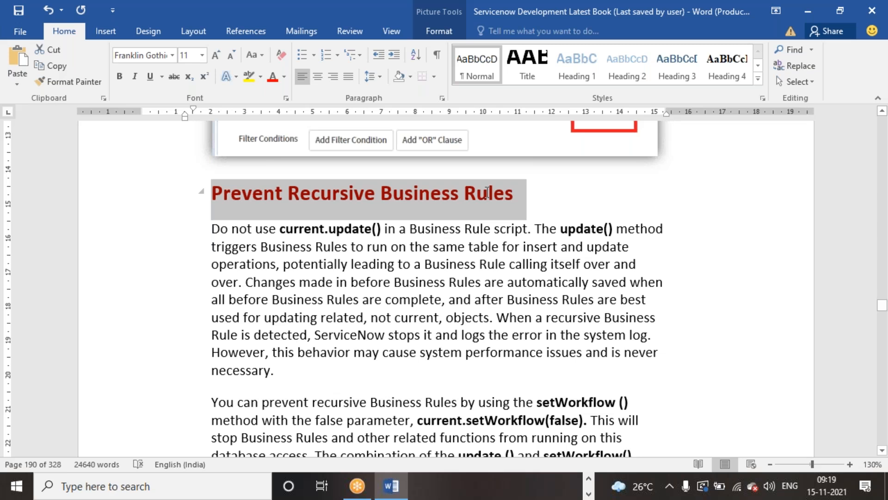
click(334, 246)
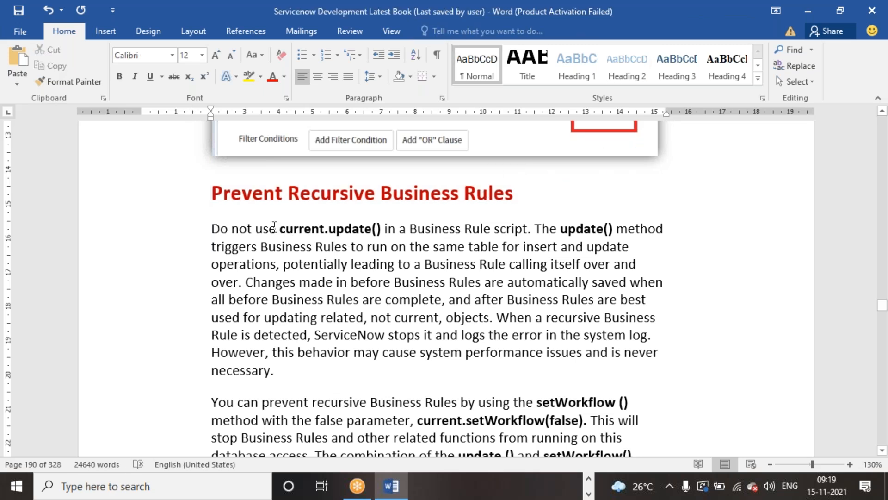
drag(282, 227, 380, 229)
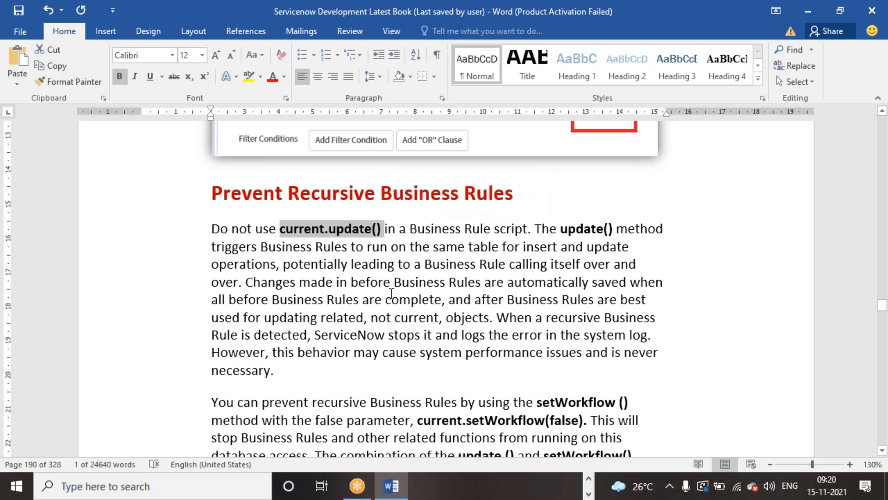
click(351, 264)
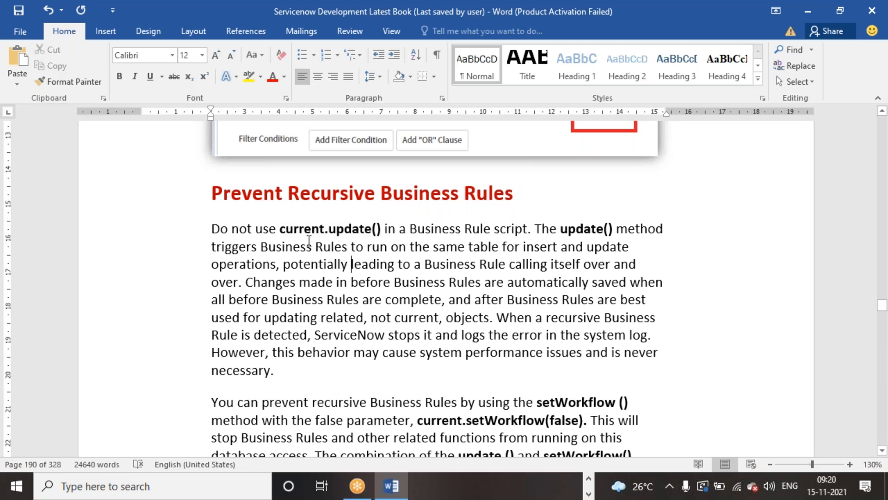
drag(282, 230, 381, 228)
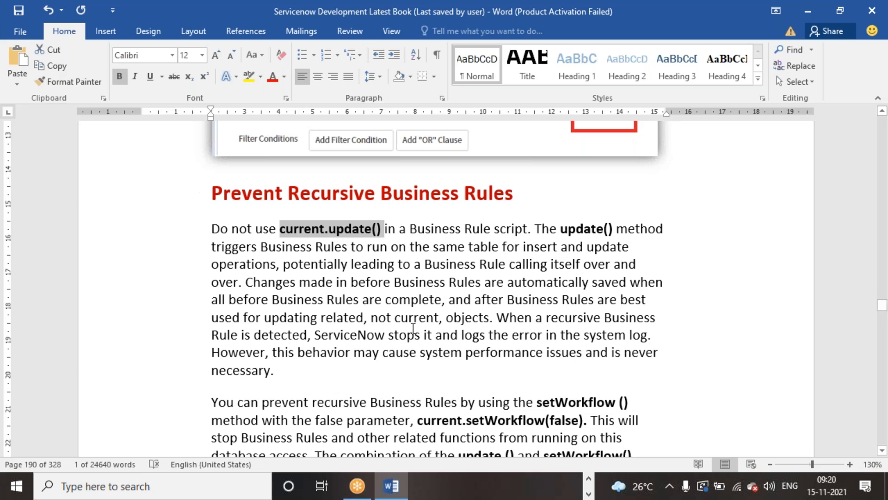
click(424, 296)
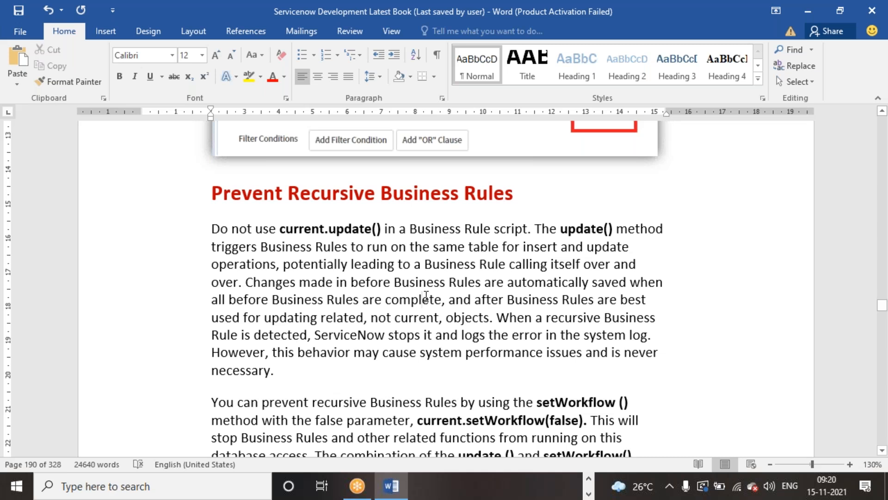
scroll(420, 293, down, 1)
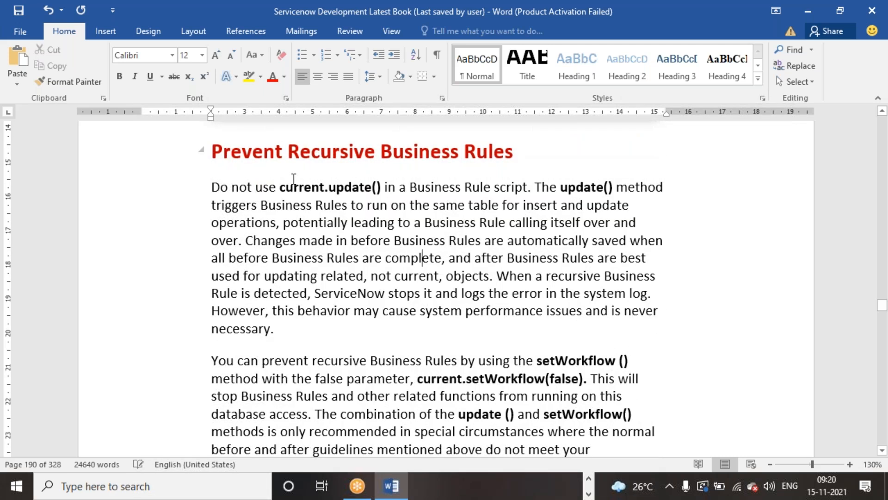
drag(279, 186, 379, 190)
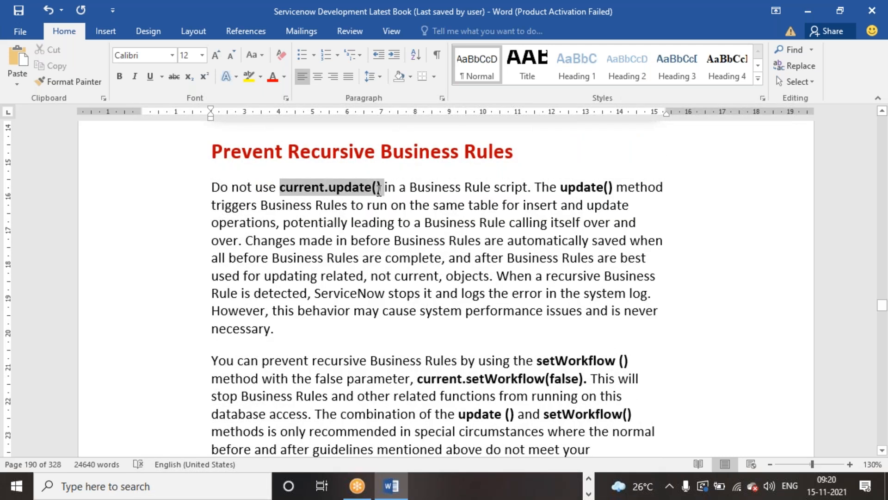
scroll(542, 233, down, 3)
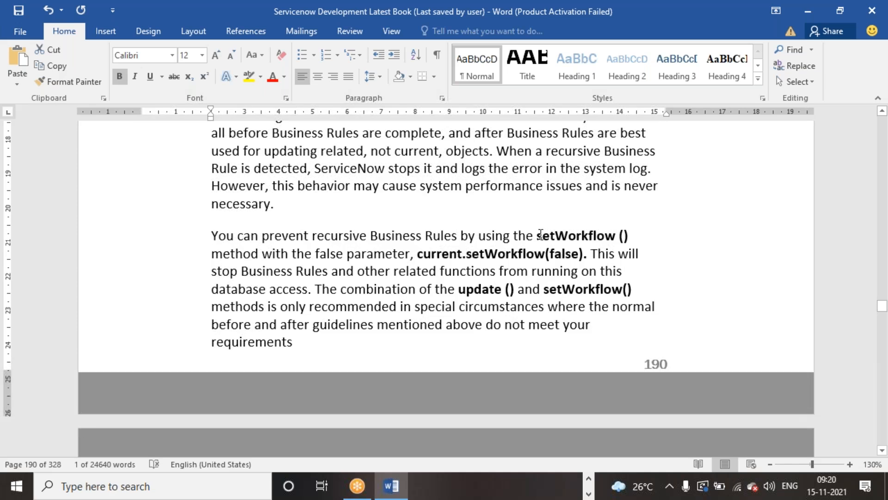
drag(540, 235, 629, 236)
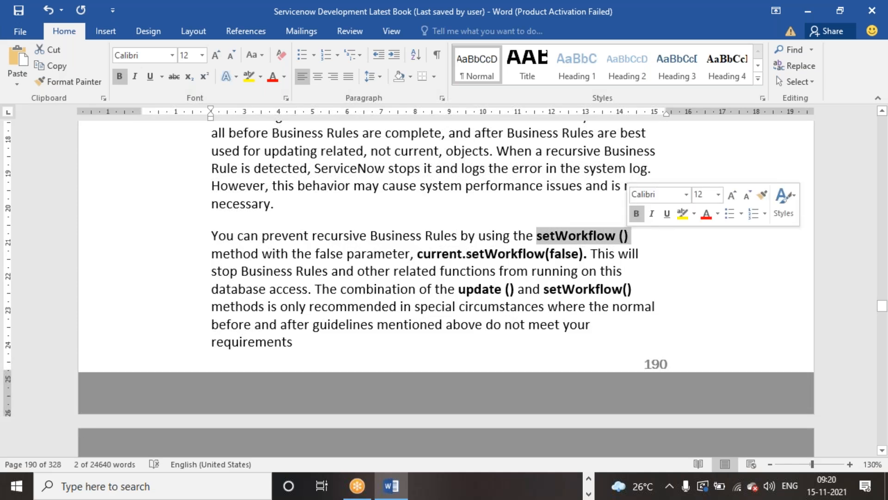
drag(412, 253, 567, 254)
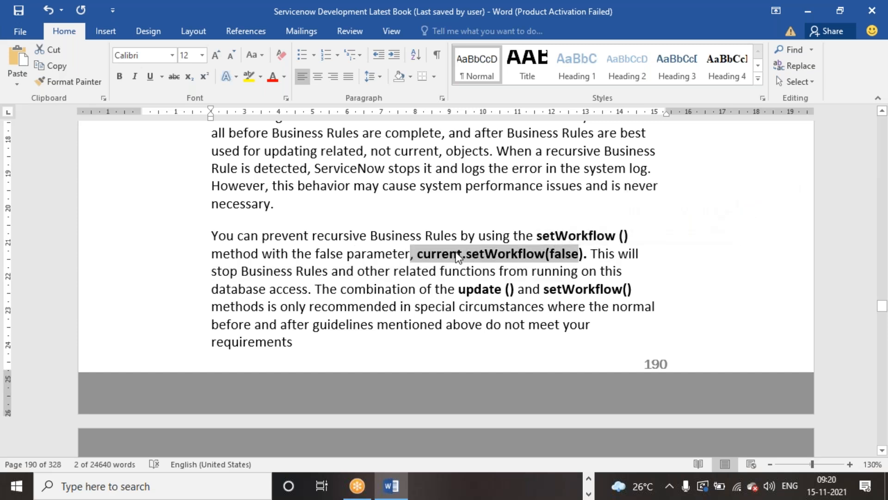
click(782, 270)
Read through the four Business Rules global variables, selecting the Current and Previous descriptions and the g_scratchpad term
scroll(782, 270, down, 8)
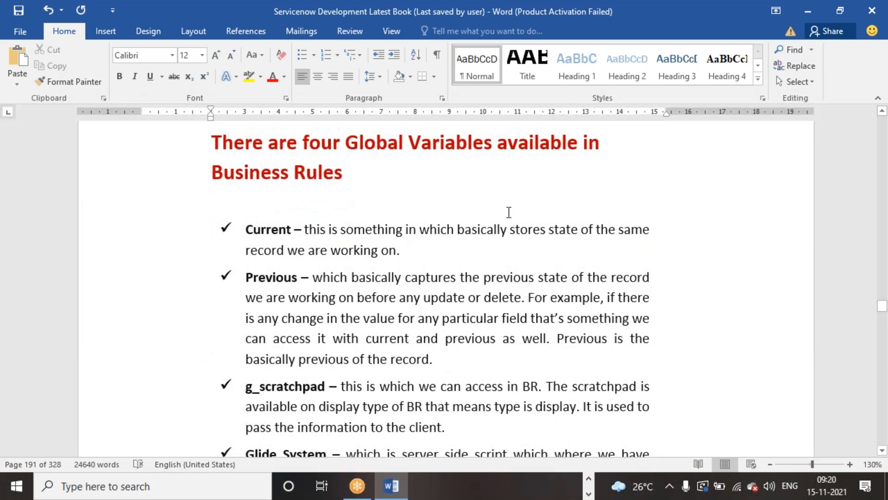
scroll(509, 212, down, 3)
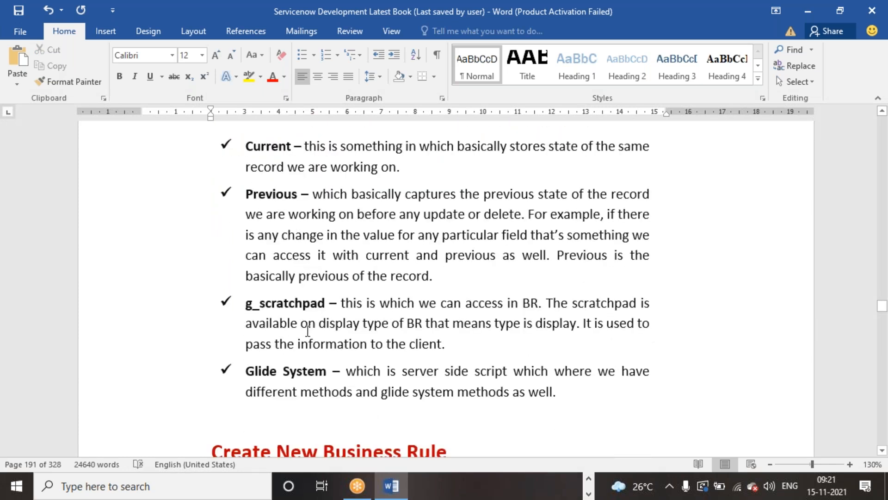
scroll(309, 330, down, 2)
scroll(310, 328, up, 3)
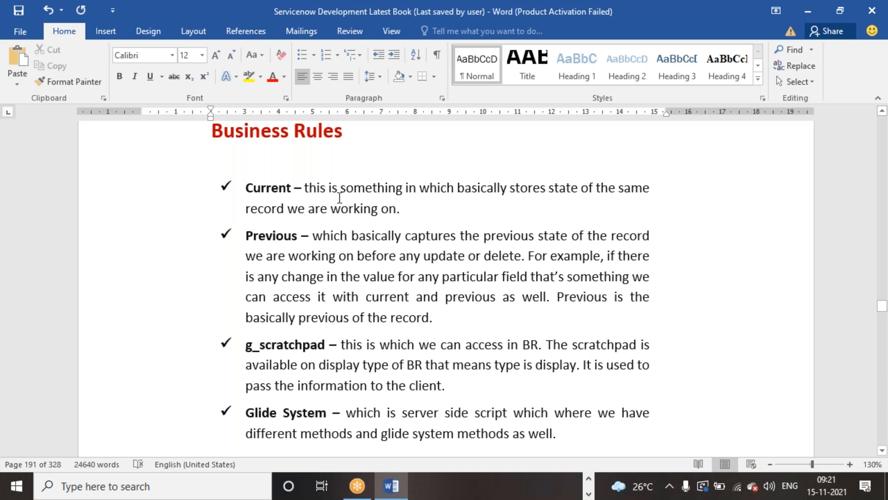
drag(305, 187, 402, 210)
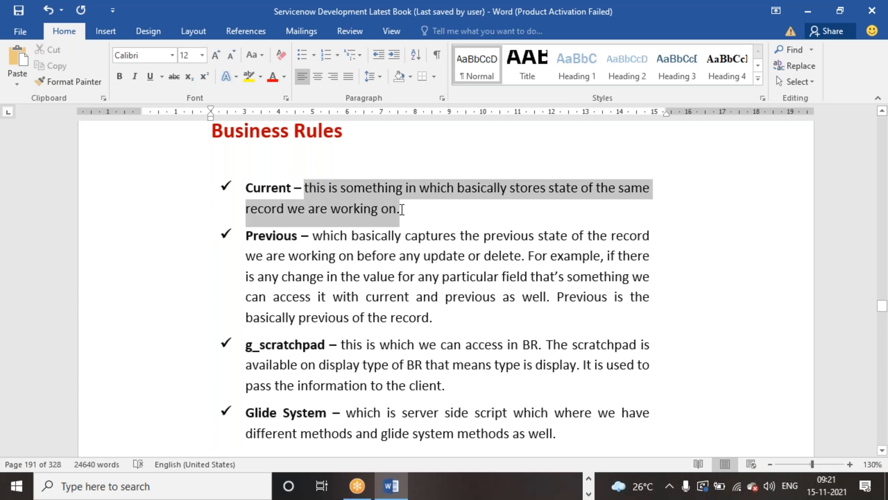
click(443, 276)
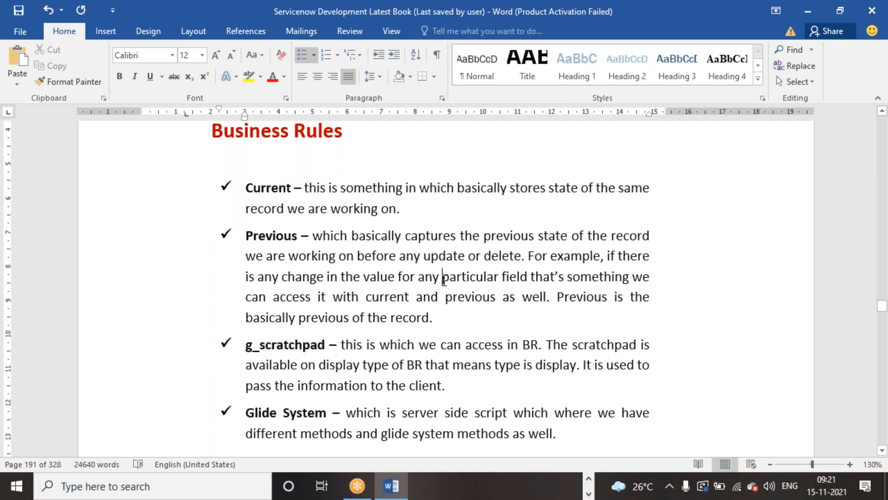
drag(318, 236, 430, 320)
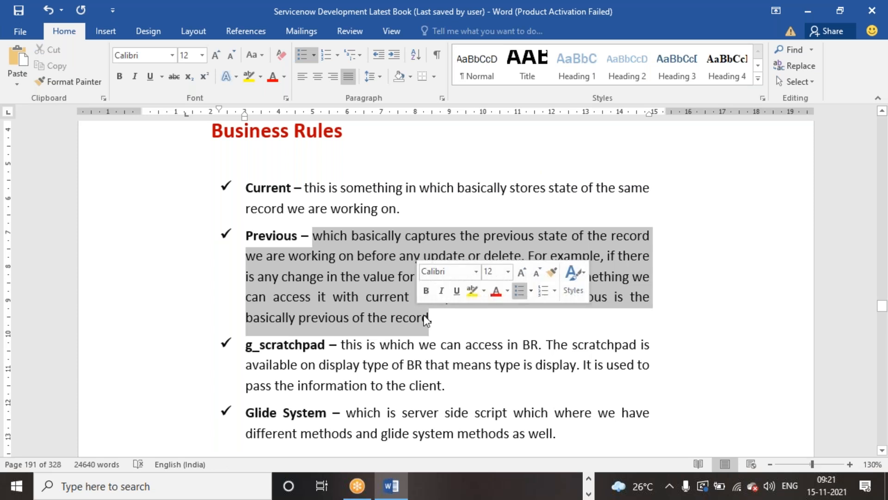
scroll(376, 253, down, 2)
drag(246, 261, 323, 264)
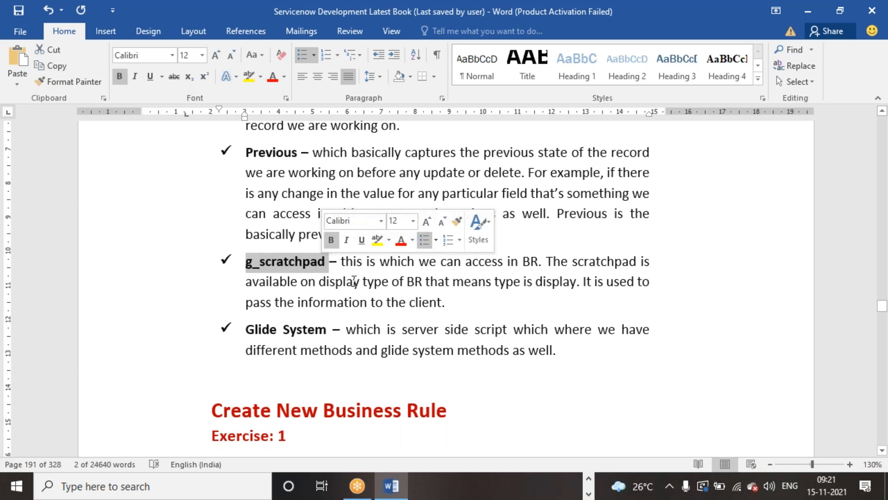
scroll(384, 259, down, 3)
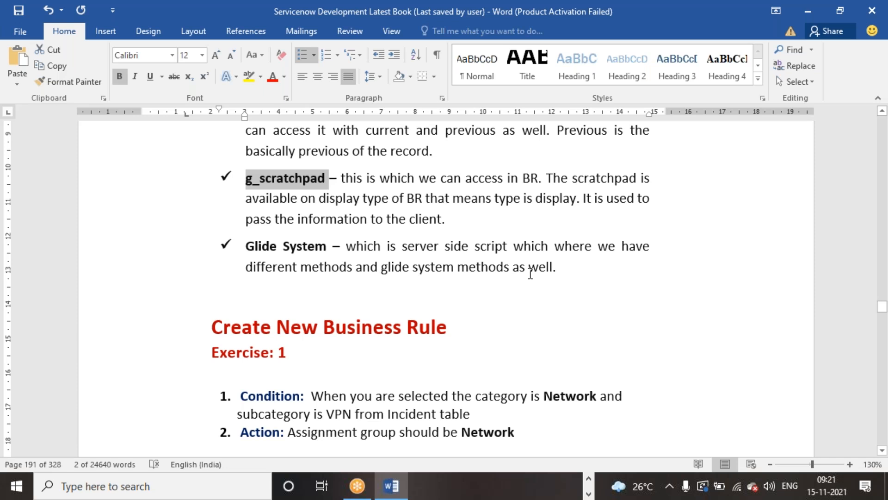
scroll(351, 212, down, 3)
scroll(370, 212, up, 4)
scroll(370, 212, up, 10)
click(376, 226)
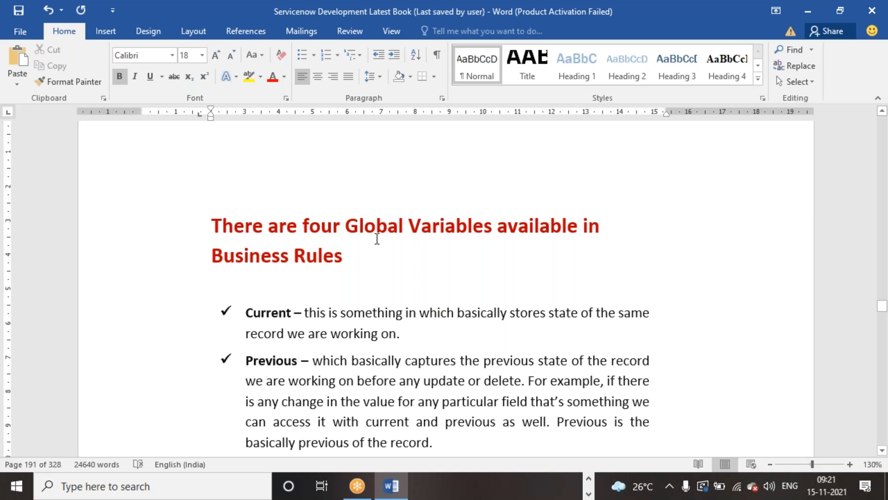
scroll(377, 239, down, 3)
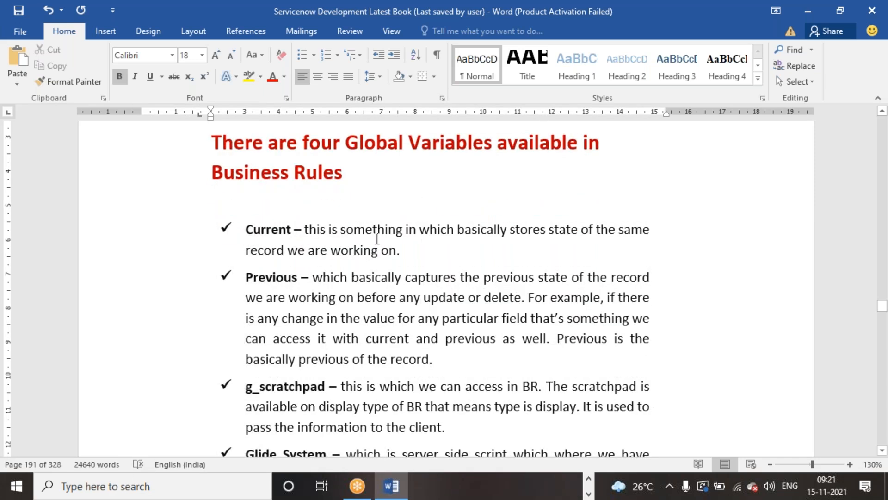
Make the word VPN bold in the Exercise 1 condition under Create New Business Rule and save the document
scroll(377, 239, down, 12)
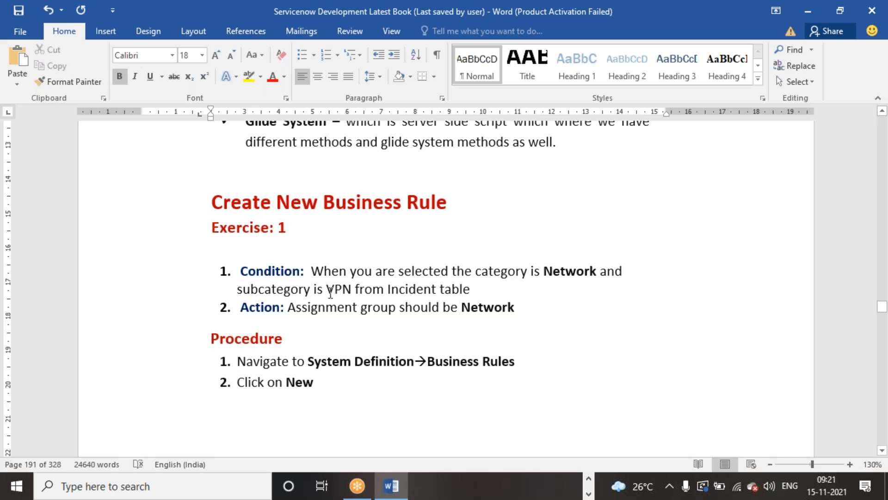
drag(328, 290, 353, 294)
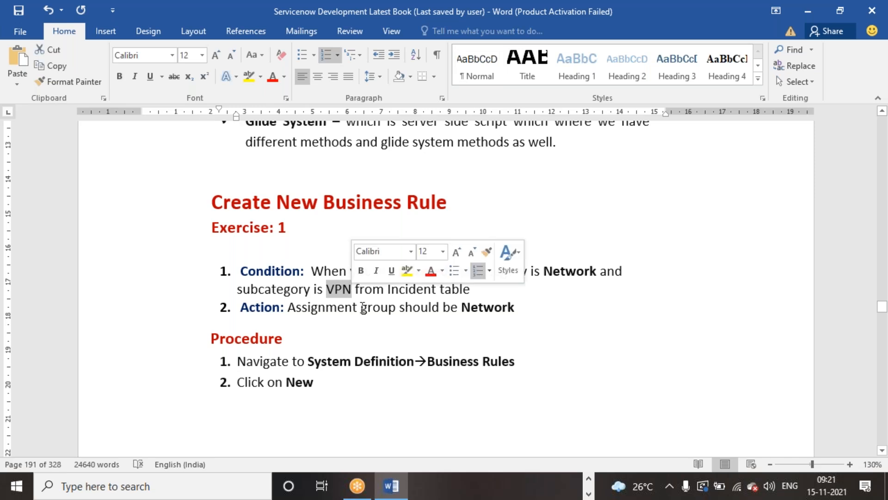
key(ctrl+b)
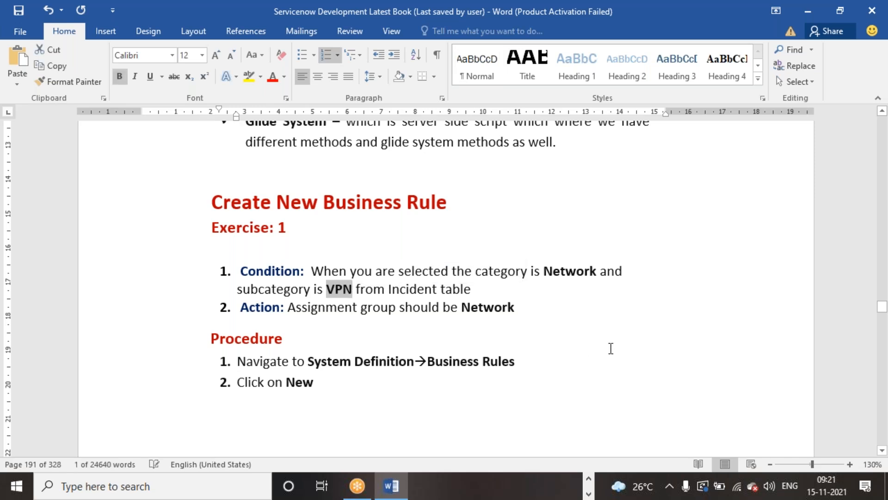
click(284, 338)
key(ctrl+s)
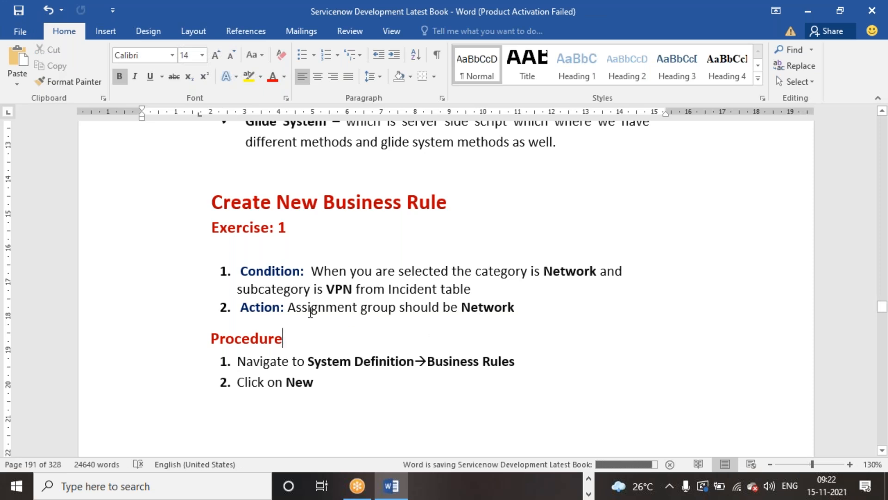
scroll(466, 322, down, 3)
scroll(465, 321, up, 3)
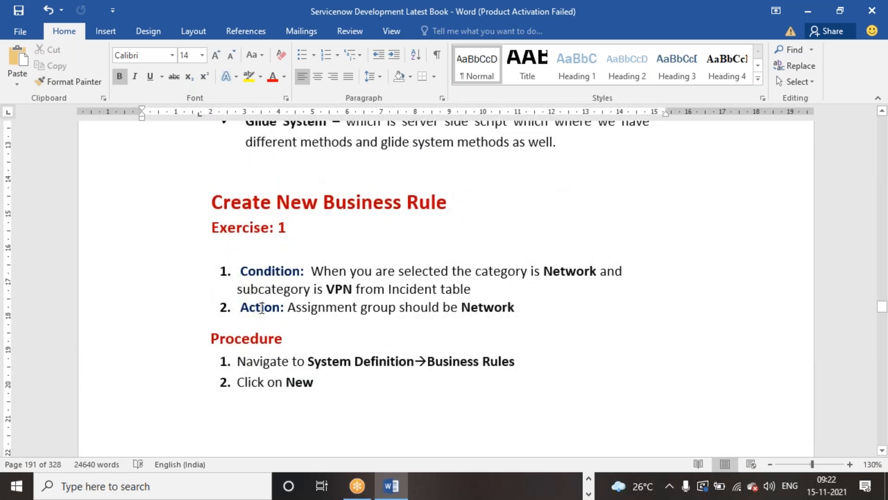
click(400, 307)
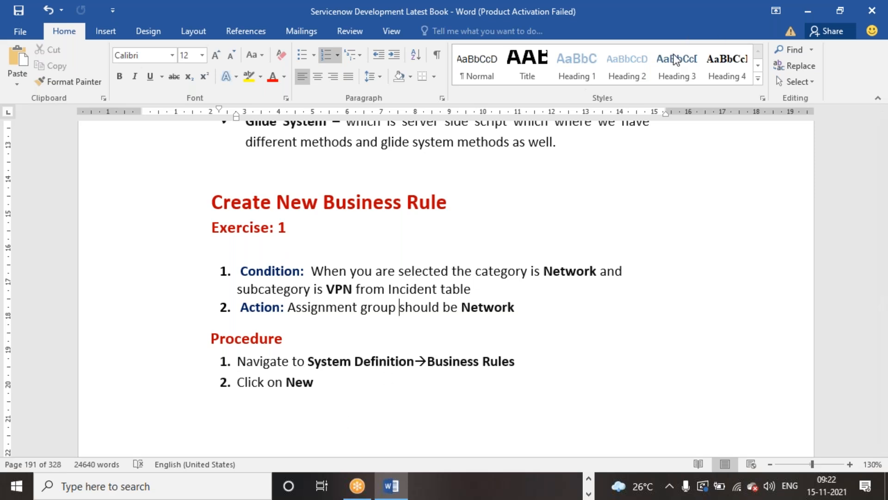
Change the font of procedure items 3 to 6 below the Business Rules picture to Calibri and save the document
click(612, 26)
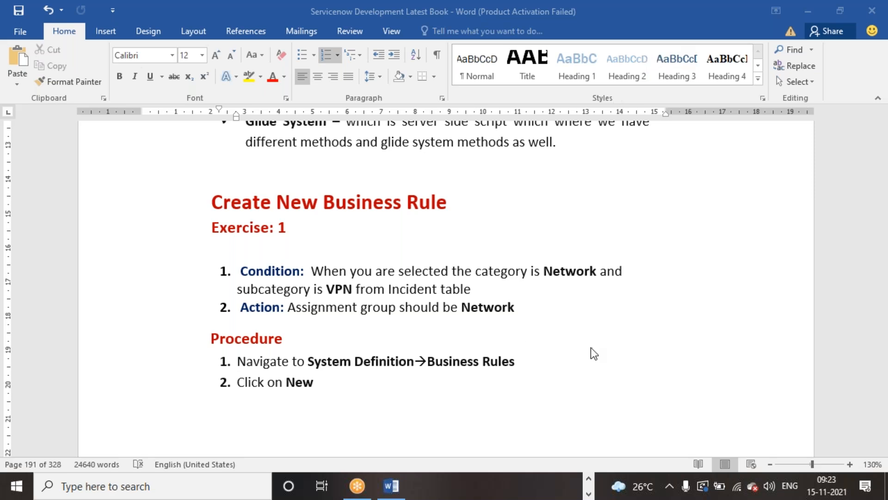
scroll(407, 319, down, 1)
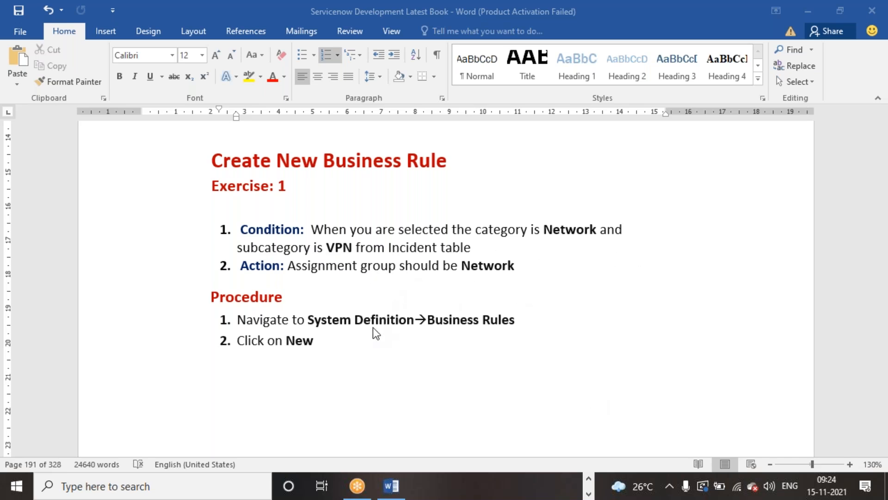
scroll(375, 331, down, 5)
scroll(375, 334, down, 8)
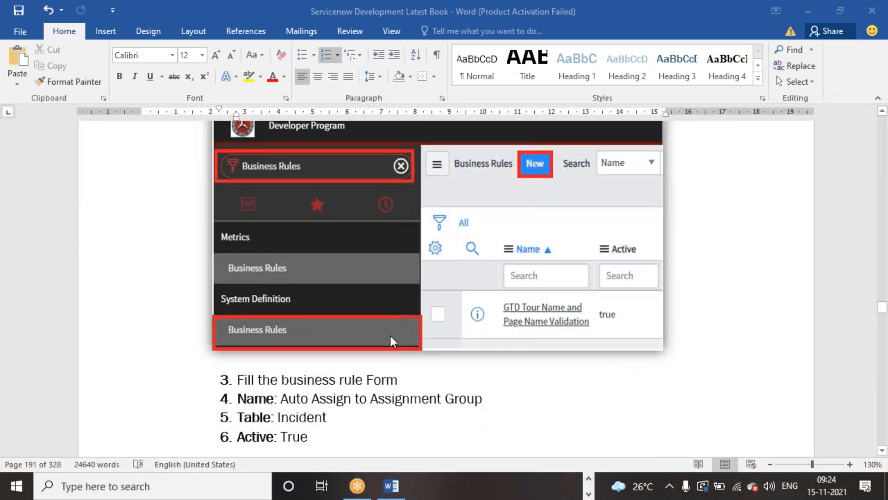
scroll(394, 345, down, 1)
click(313, 394)
drag(313, 394, 238, 337)
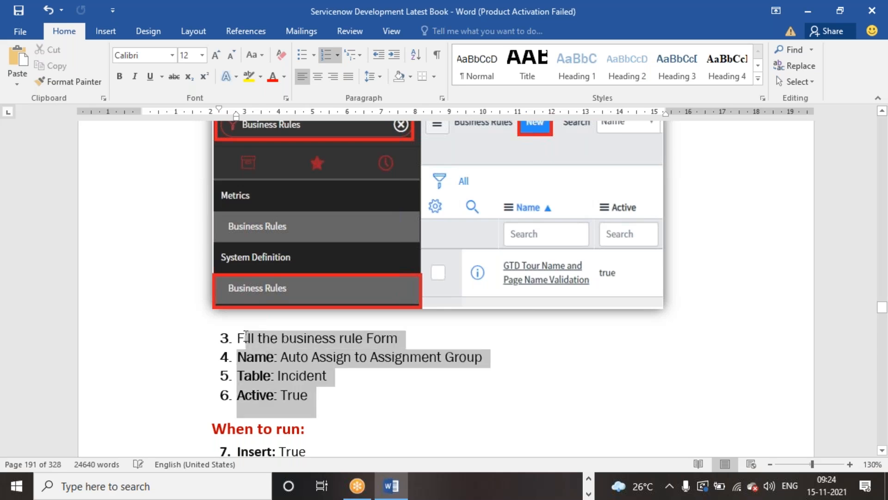
click(172, 55)
click(143, 139)
key(ctrl+s)
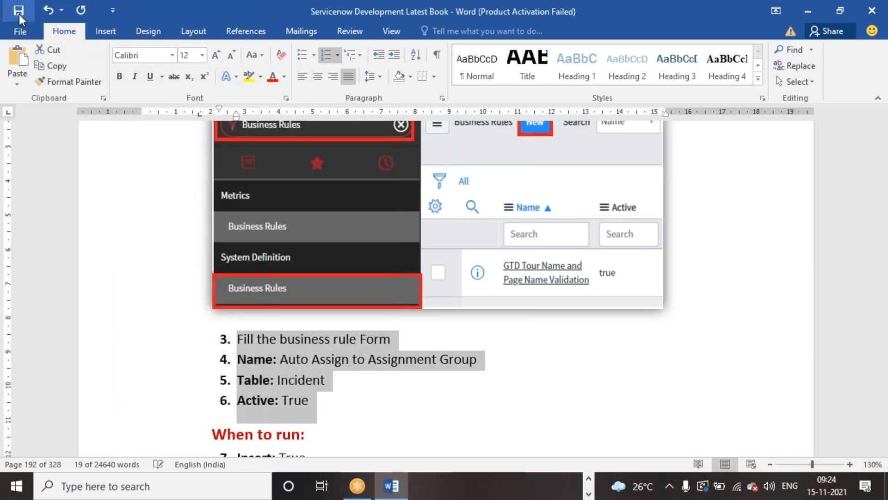
click(496, 368)
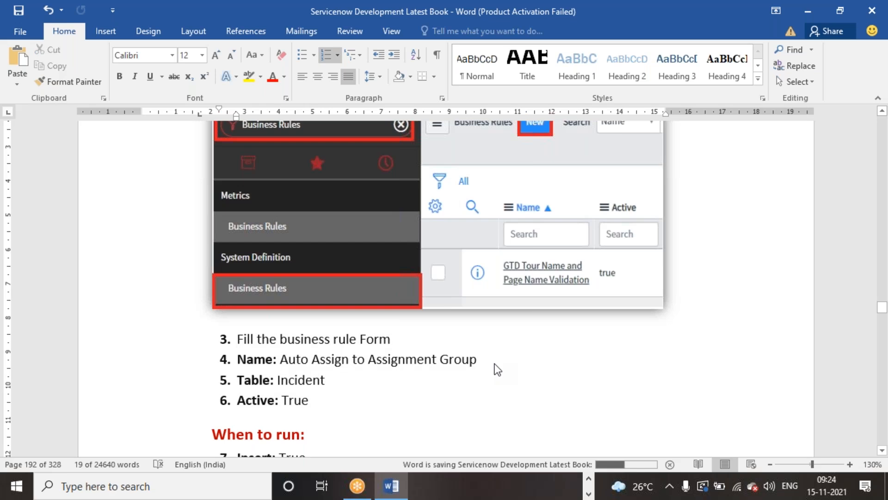
Copy the business rule name "Auto Assign to Assignment Group" from procedure item 4
scroll(495, 366, down, 3)
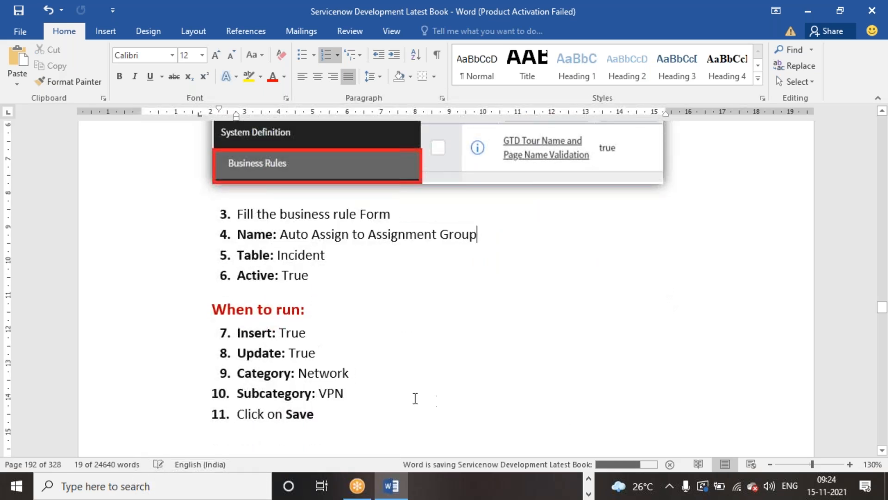
double_click(289, 235)
drag(352, 241, 462, 238)
key(ctrl+c)
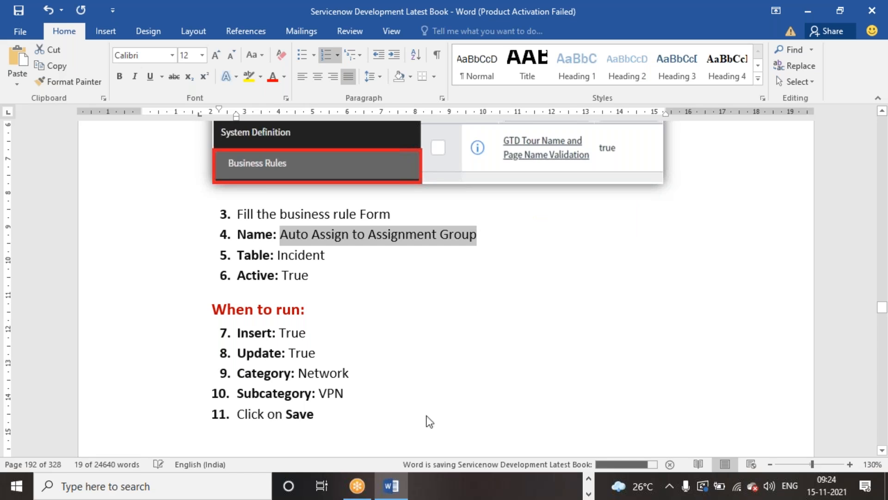
Switch to the ServiceNow developer instance in Chrome and open a blank new incident form
click(590, 493)
click(589, 479)
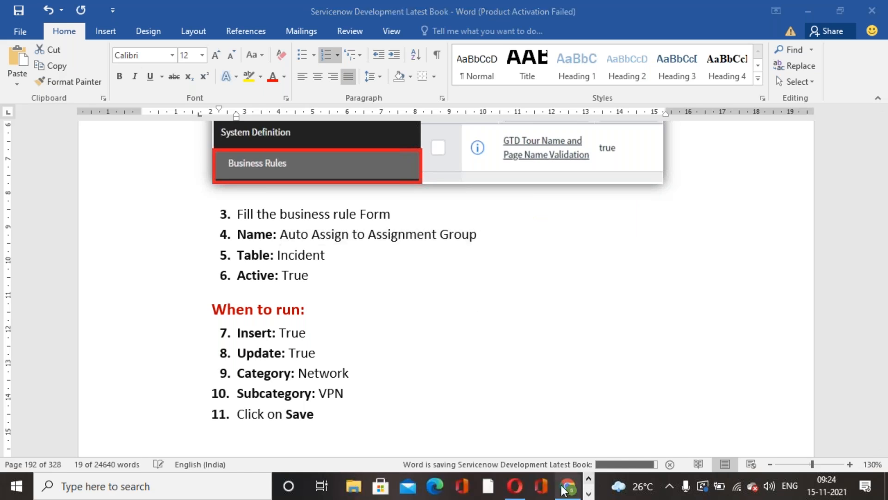
click(568, 486)
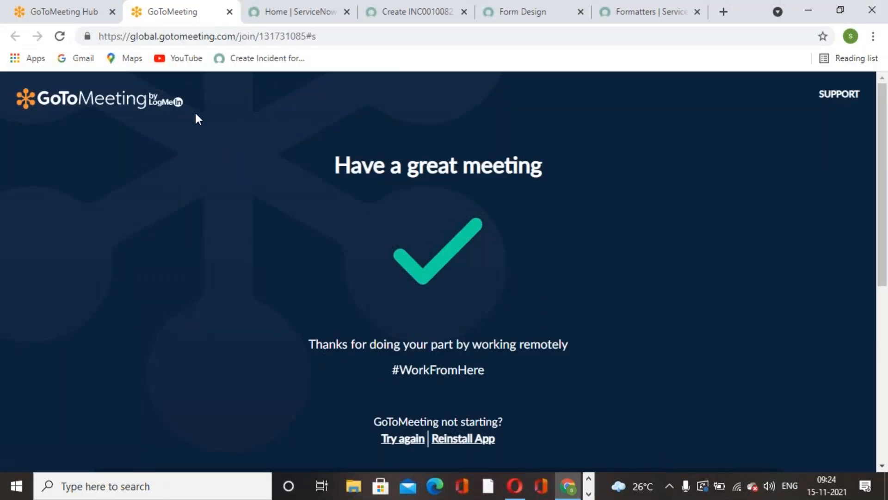
click(377, 21)
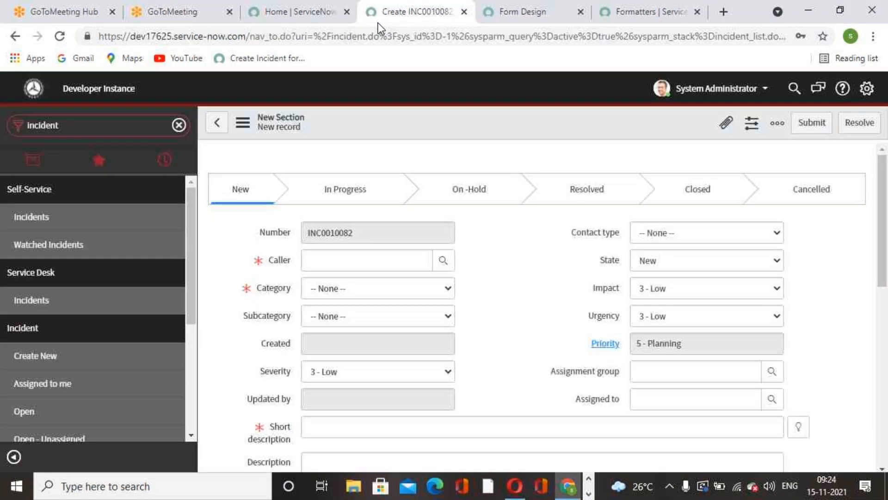
click(58, 362)
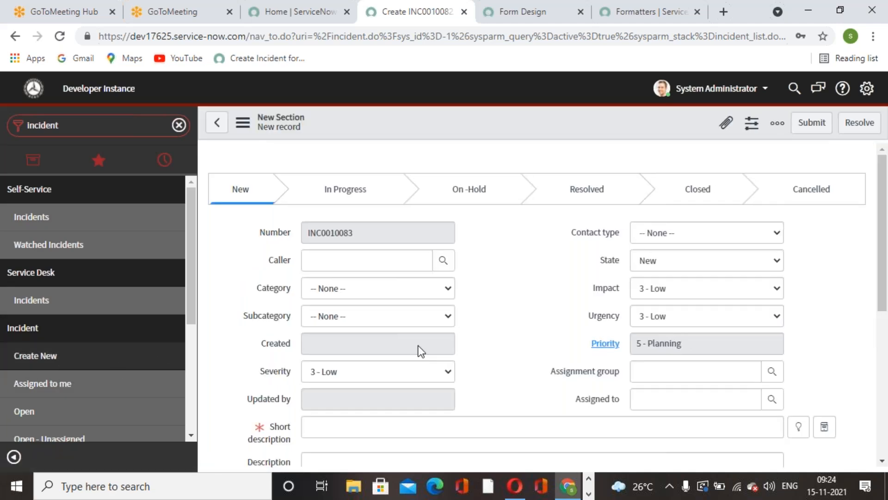
Set the incident's category to Network and subcategory to VPN, and choose the second listed user as the caller
click(446, 288)
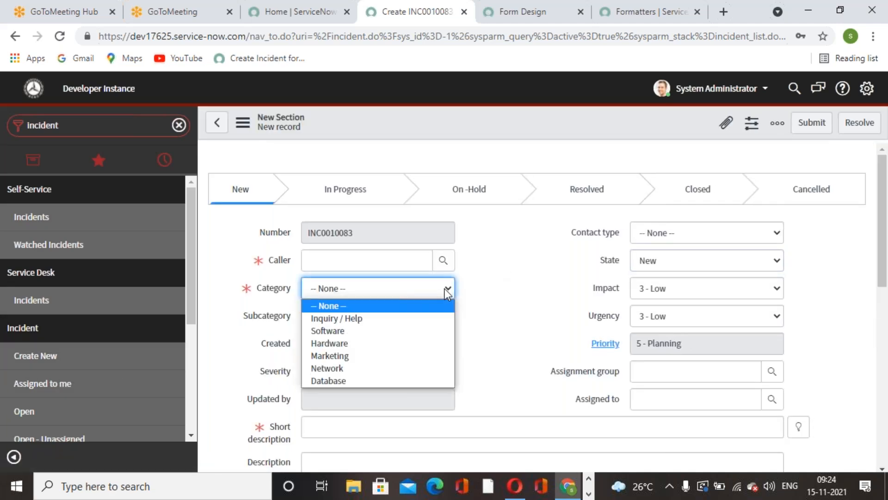
click(337, 368)
click(444, 260)
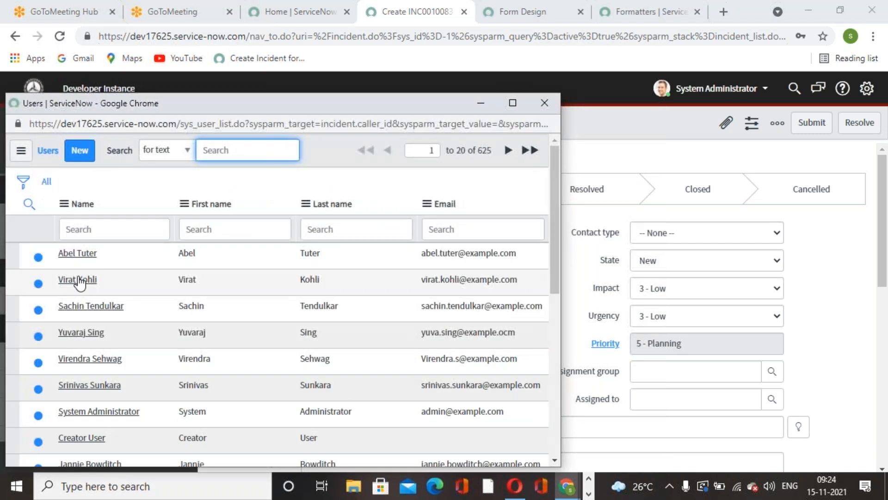
click(78, 279)
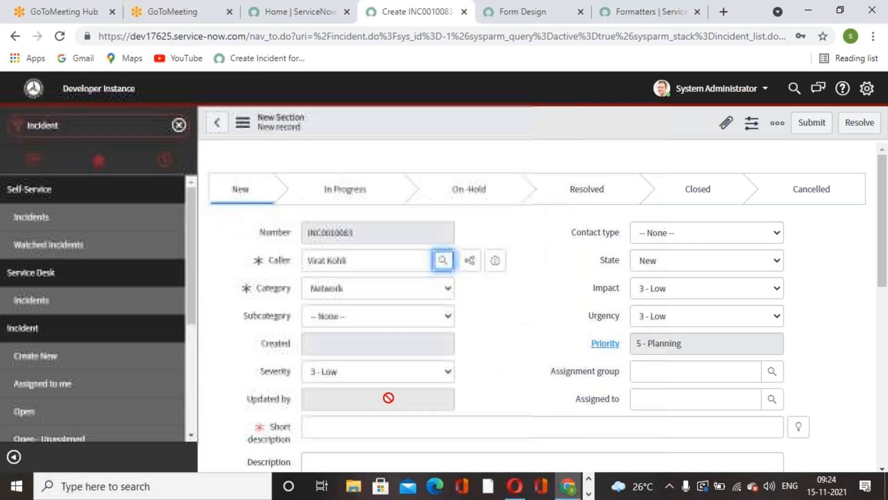
click(436, 320)
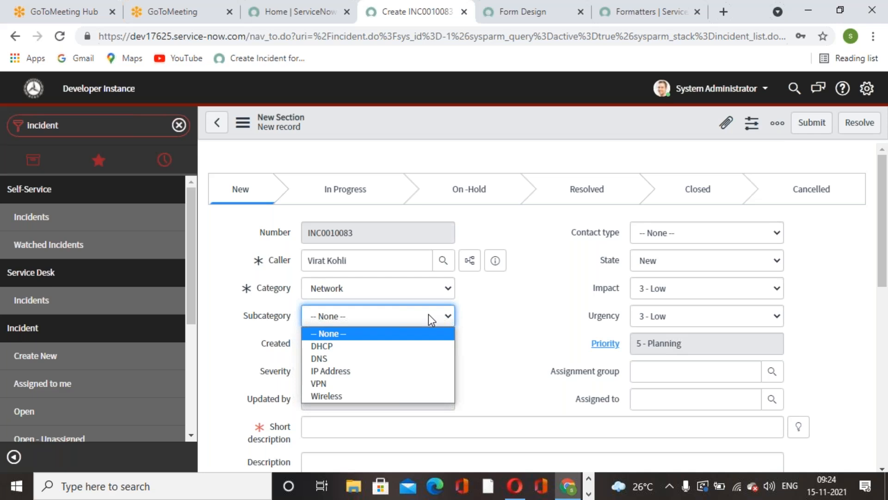
click(318, 384)
Fill the short description with the suggestion "Request for a Blackberry", save the incident and check its subcategory options
click(798, 431)
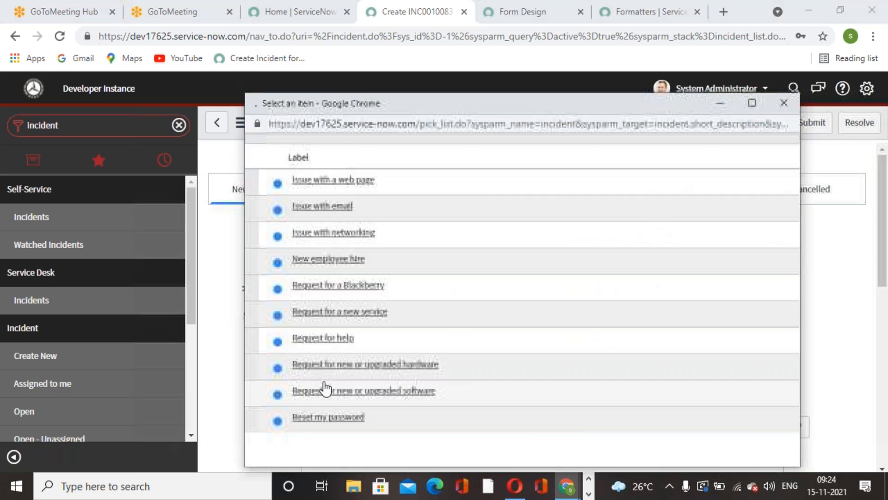
click(326, 309)
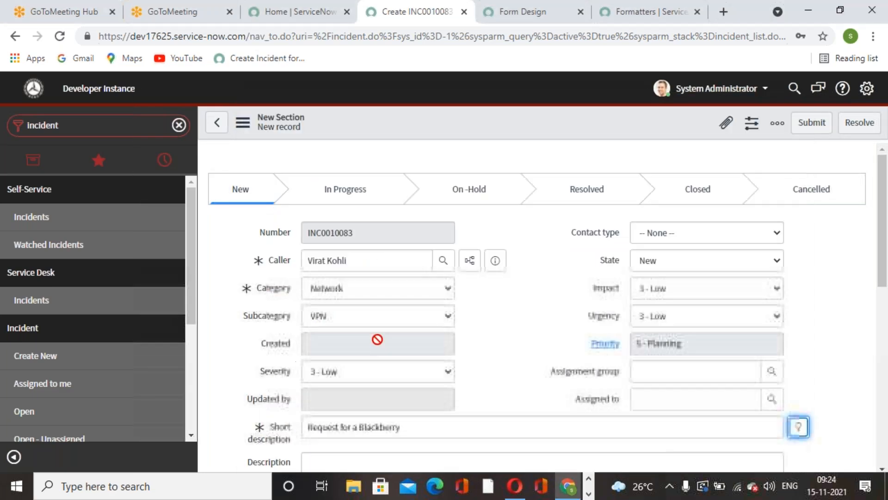
right_click(475, 124)
click(490, 130)
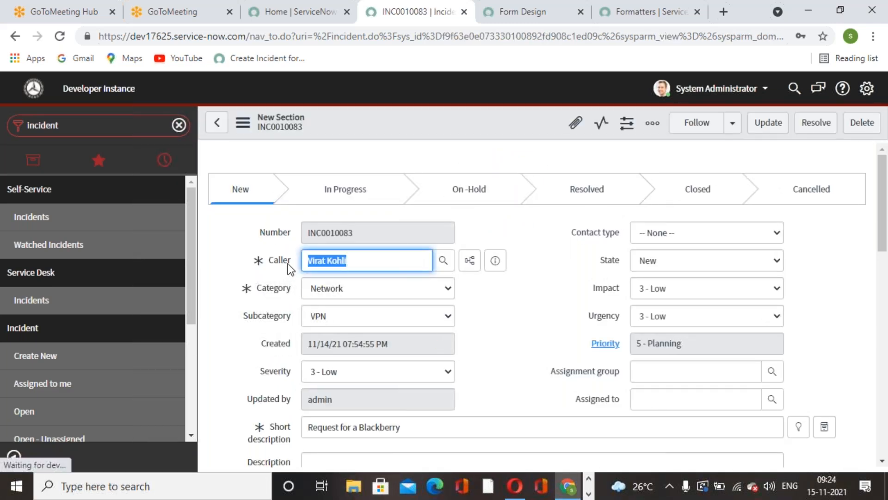
click(309, 315)
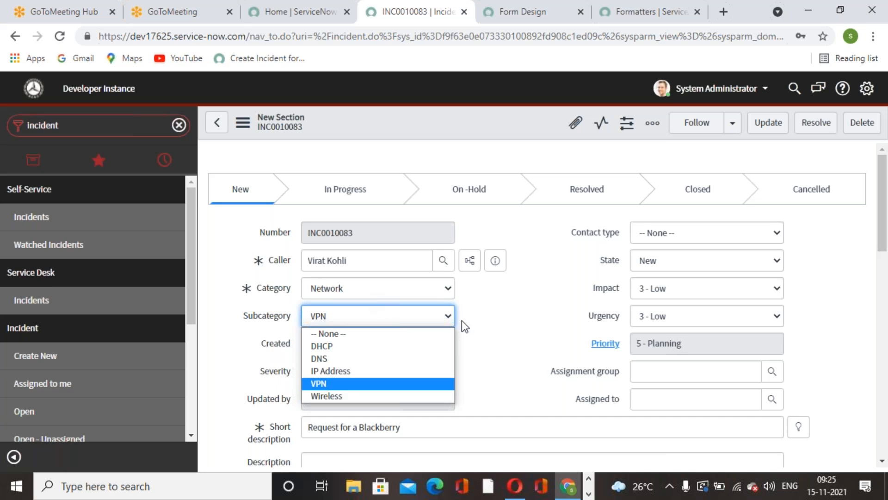
click(488, 321)
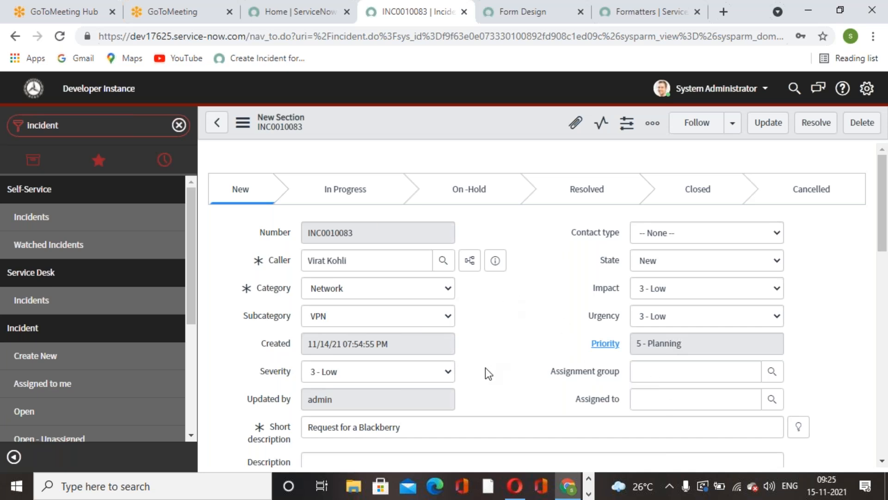
Open the business rules configured for the incident form and start a new business rule record
right_click(423, 120)
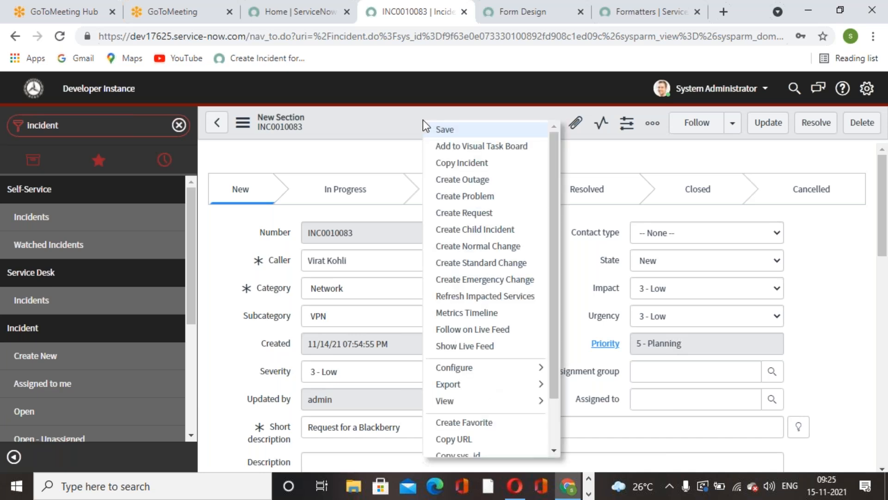
mouse_move(543, 369)
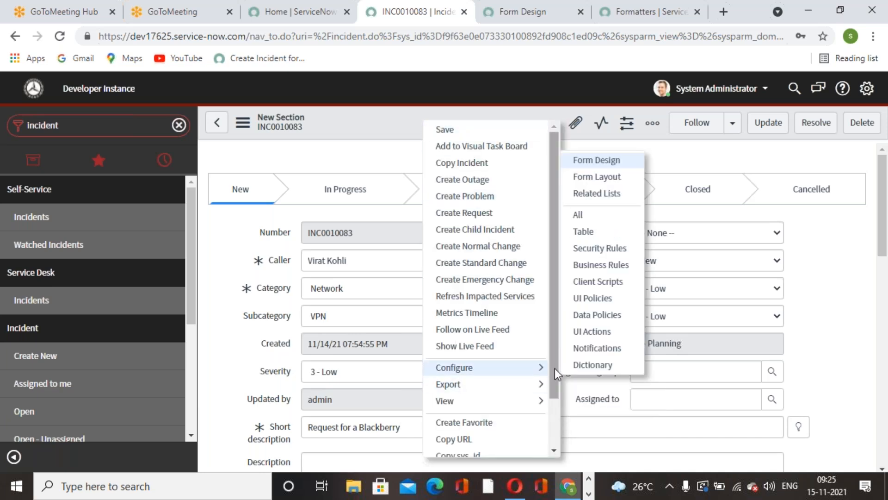
click(621, 266)
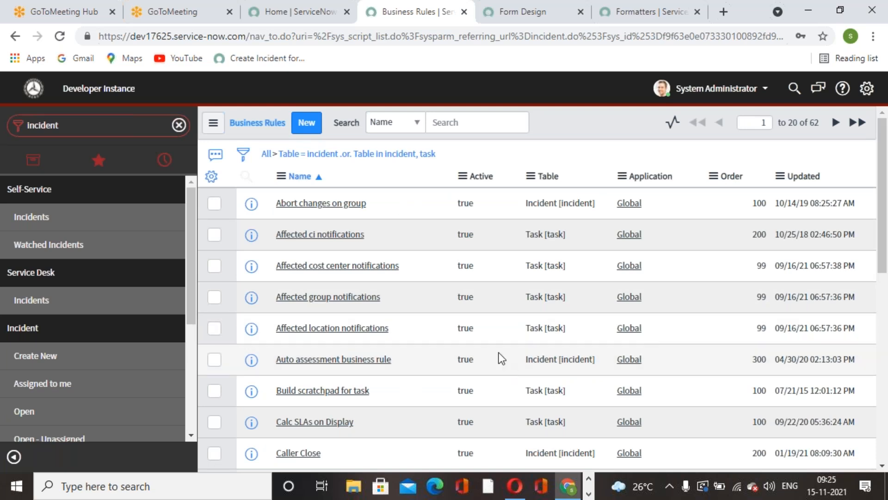
click(307, 122)
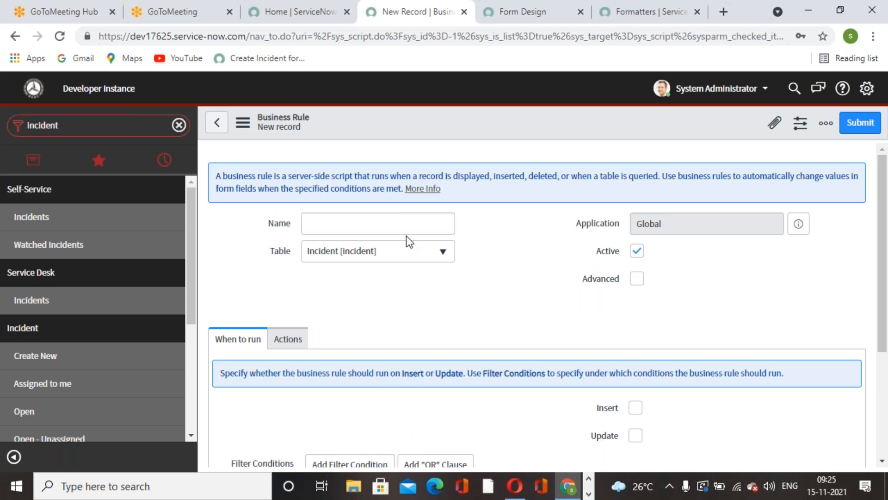
Name the new business rule "Auto Assign to Assignment Group" using the copied text
click(392, 230)
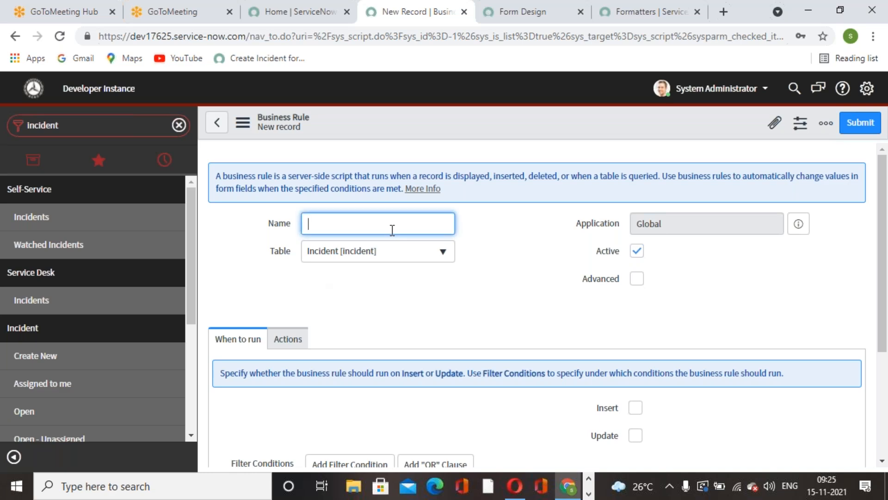
key(ctrl+v)
click(469, 310)
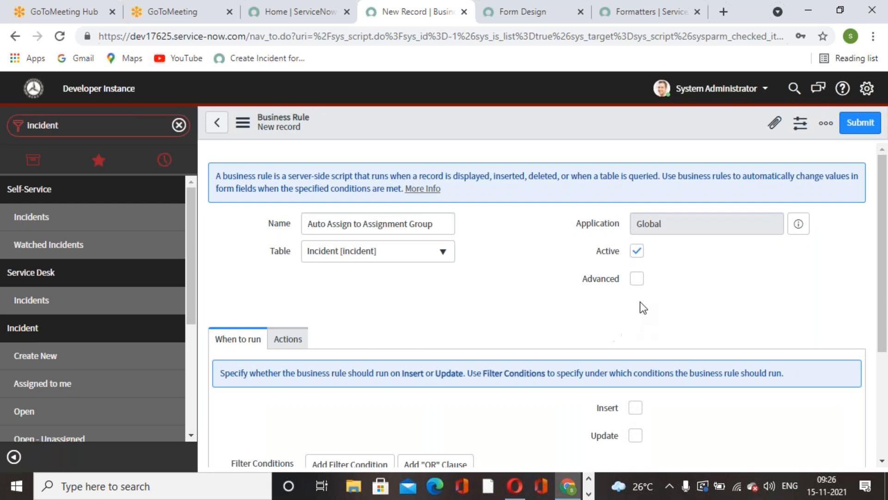
click(639, 281)
click(344, 339)
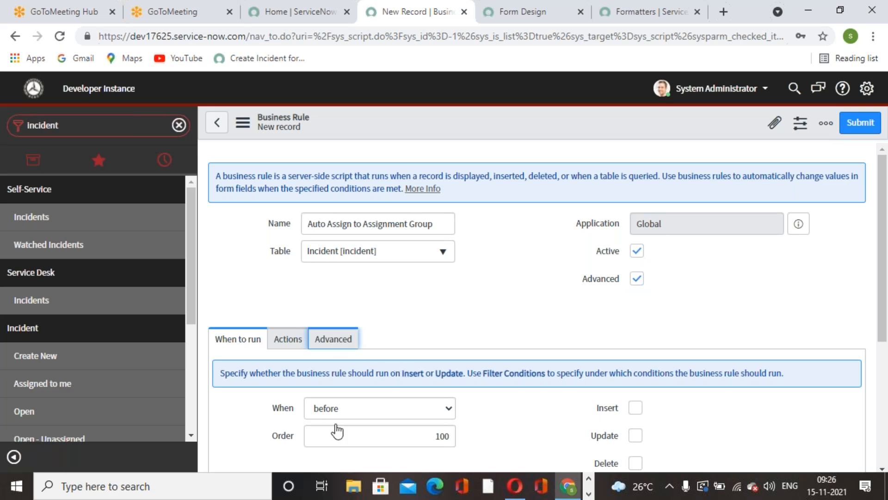
click(637, 280)
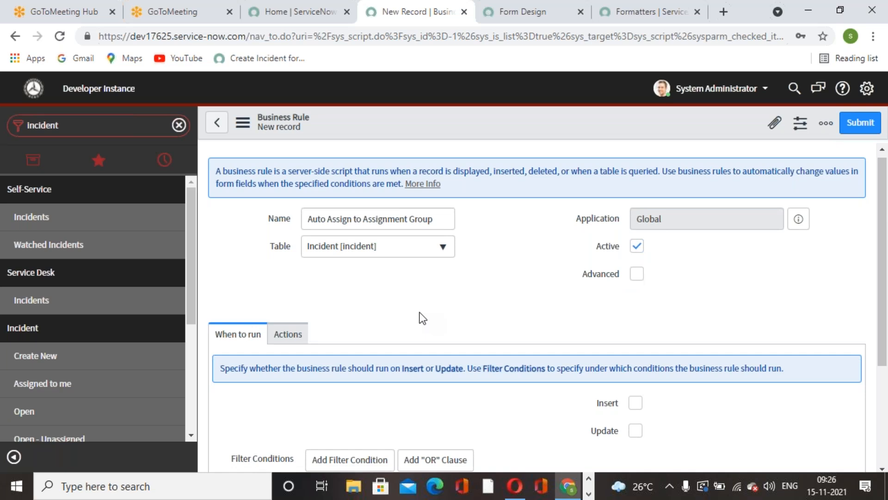
Add the filter condition Category is Network and append an empty second condition joined with AND
scroll(421, 318, down, 3)
click(459, 333)
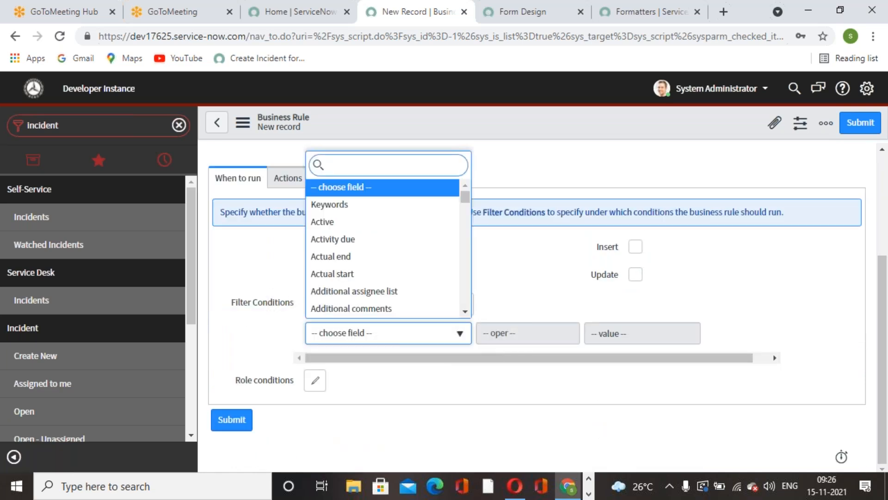
text(cate)
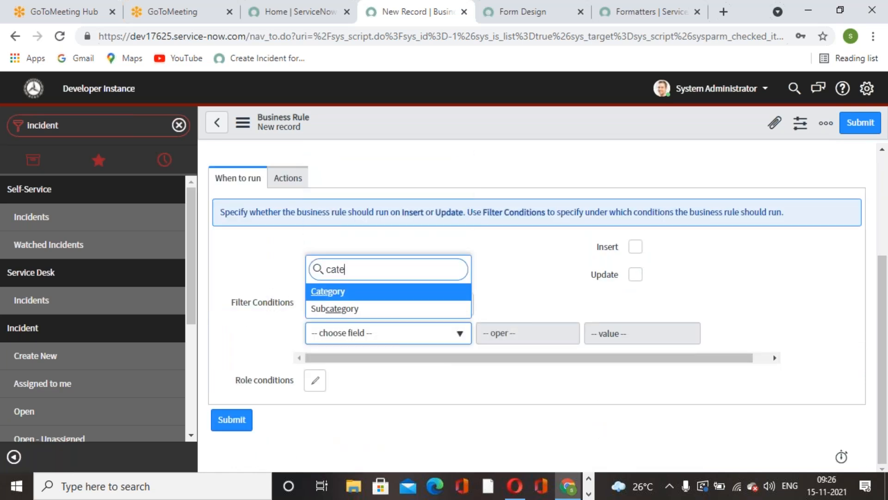
key(Return)
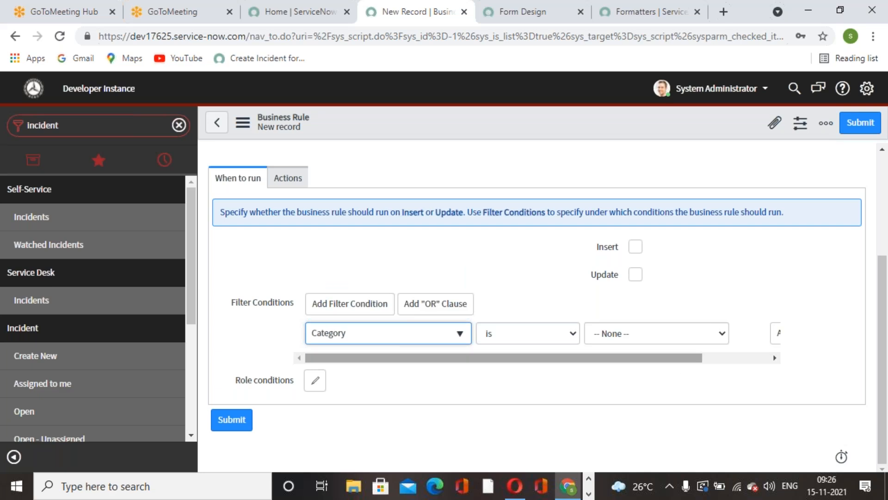
click(677, 339)
click(638, 413)
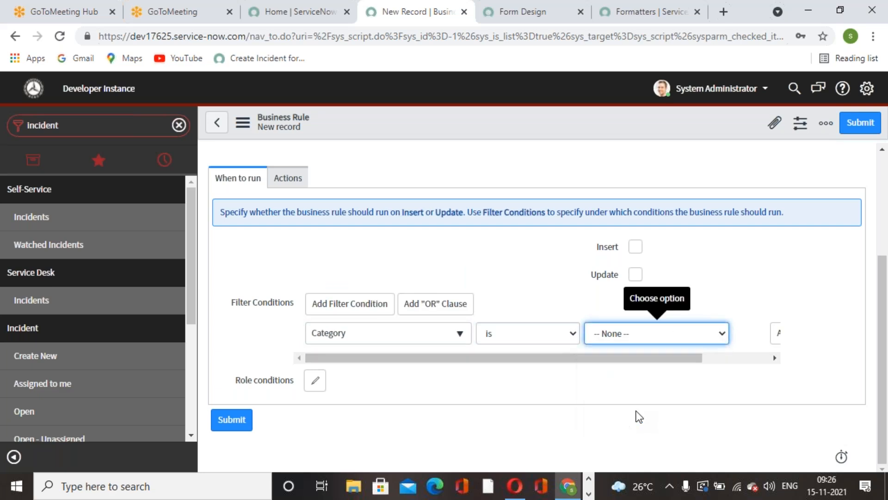
click(705, 334)
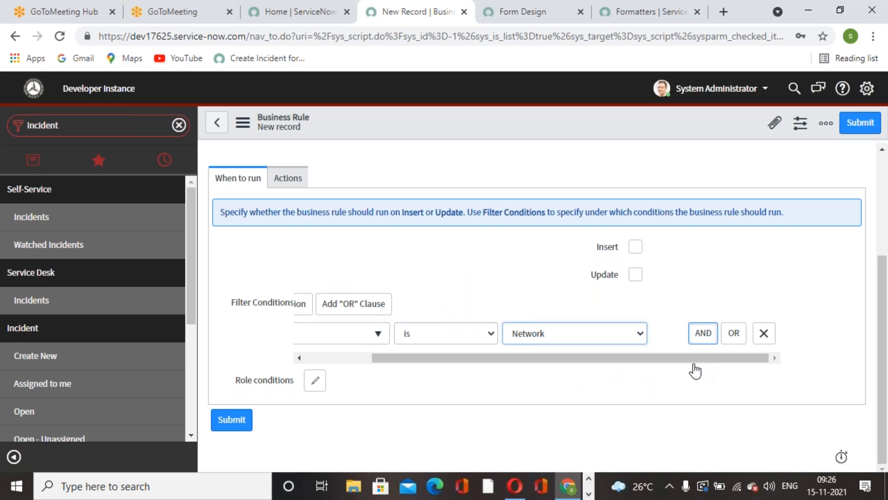
drag(663, 411, 596, 412)
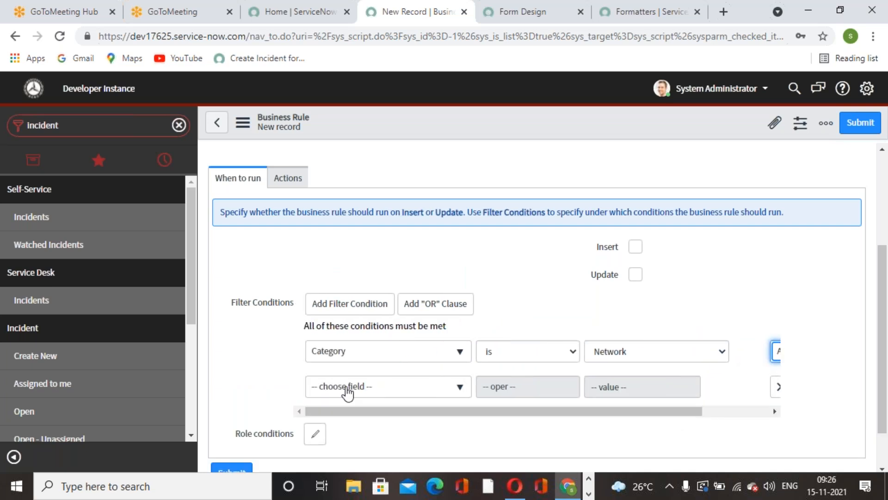
Complete the second filter condition of the business rule as Subcategory is VPN
click(347, 388)
text(subj)
key(BackSpace)
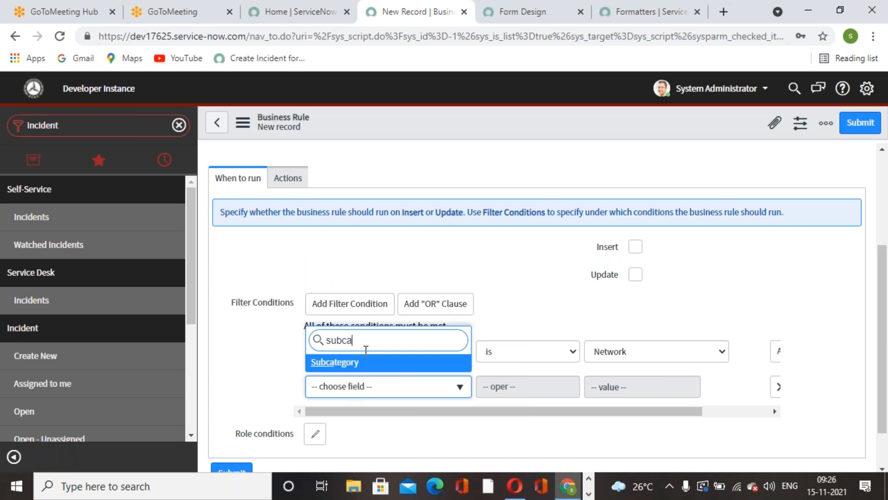
key(Return)
click(552, 386)
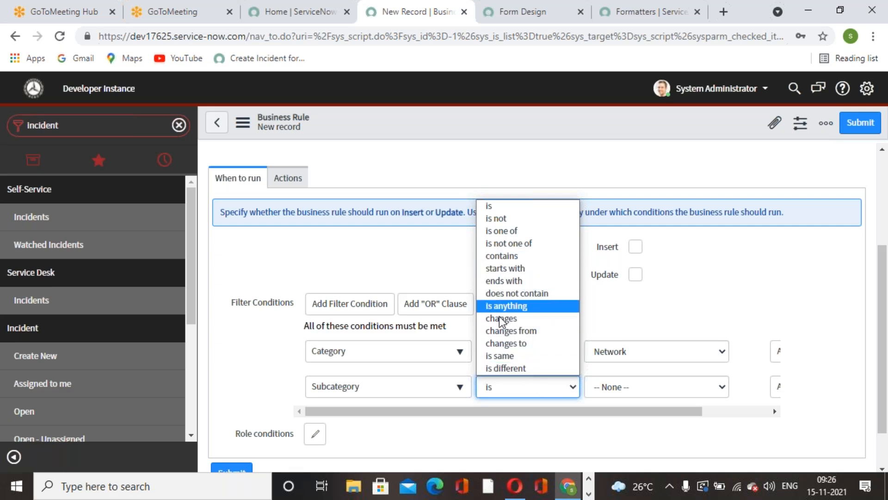
click(507, 205)
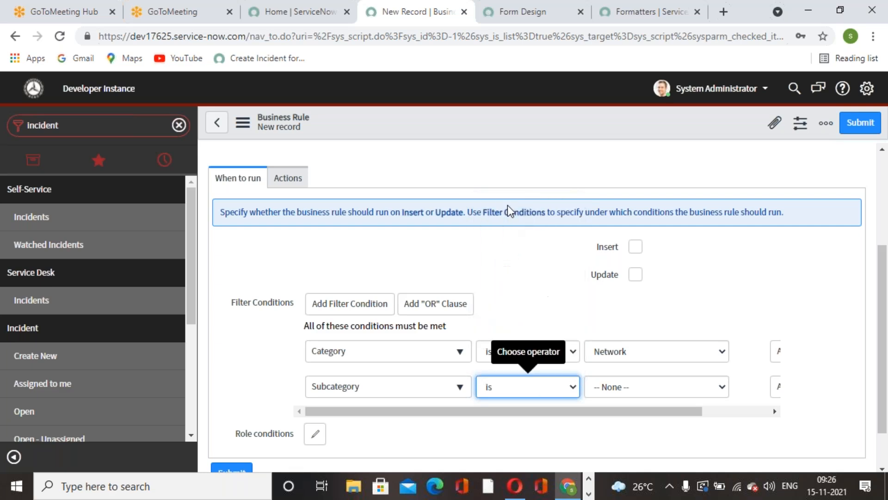
click(662, 387)
scroll(657, 301, down, 1)
scroll(604, 252, up, 1)
scroll(605, 252, down, 1)
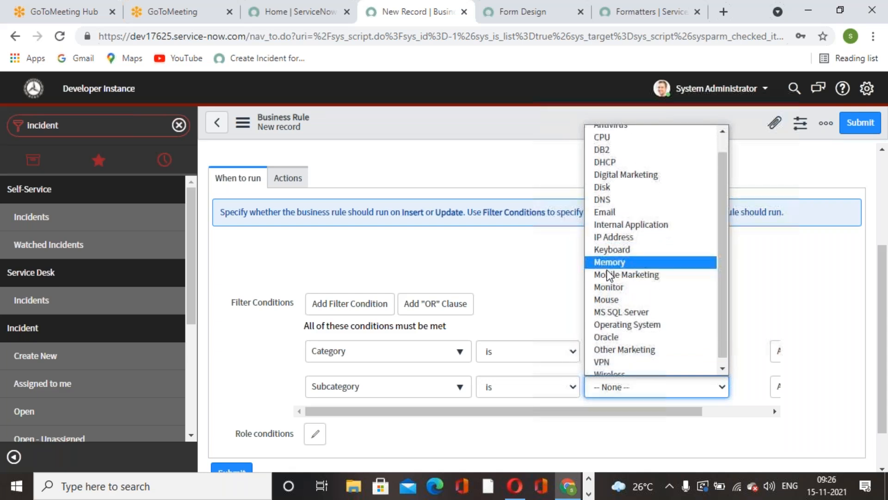
click(606, 356)
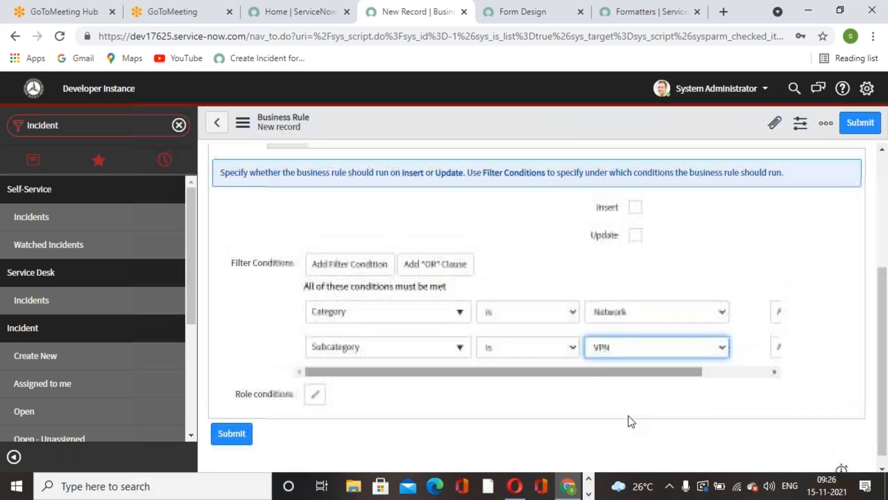
Add a rule action that sets Assignment group to Network and submit the new business rule
scroll(628, 415, up, 4)
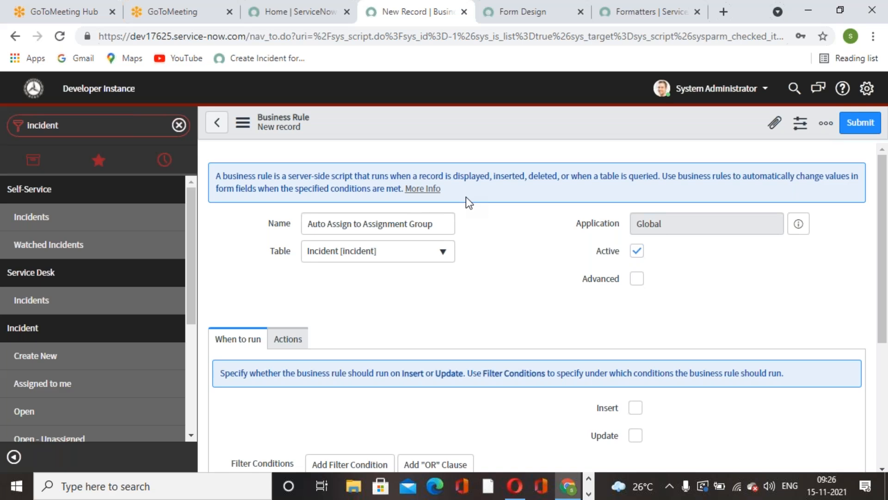
scroll(382, 349, down, 3)
scroll(402, 370, up, 3)
scroll(526, 299, down, 1)
scroll(526, 299, down, 3)
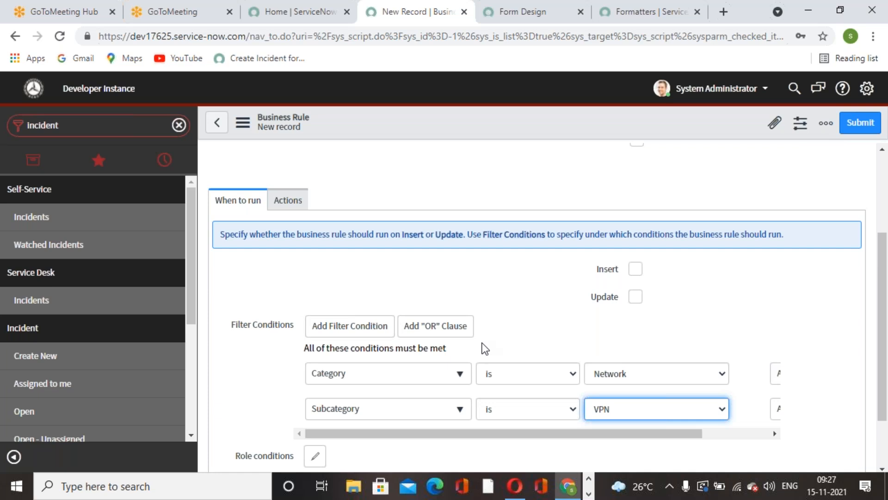
click(287, 201)
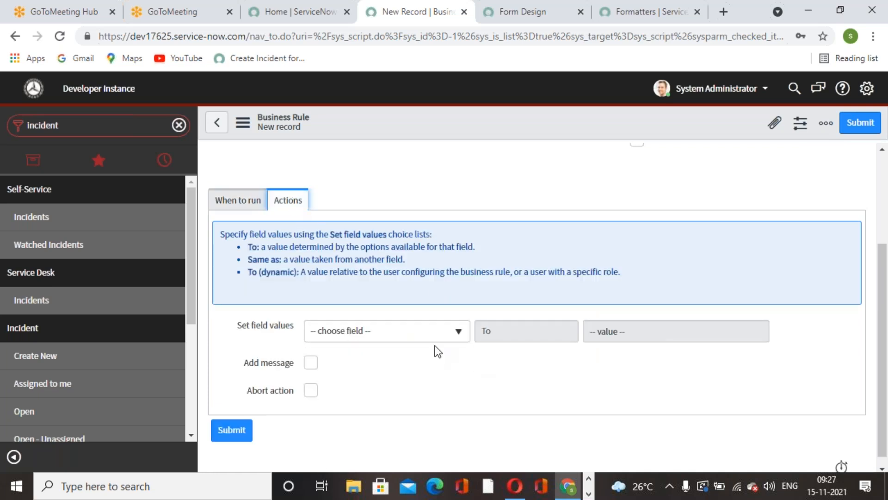
click(437, 331)
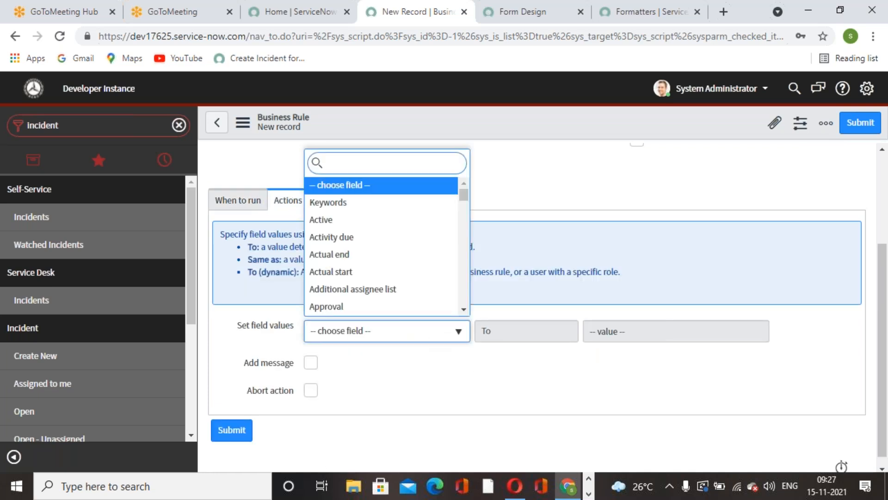
text(assig)
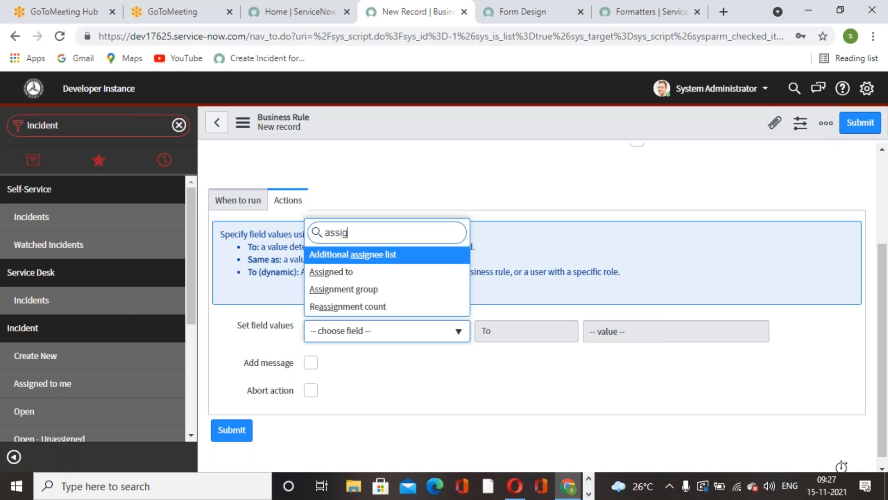
key(Return)
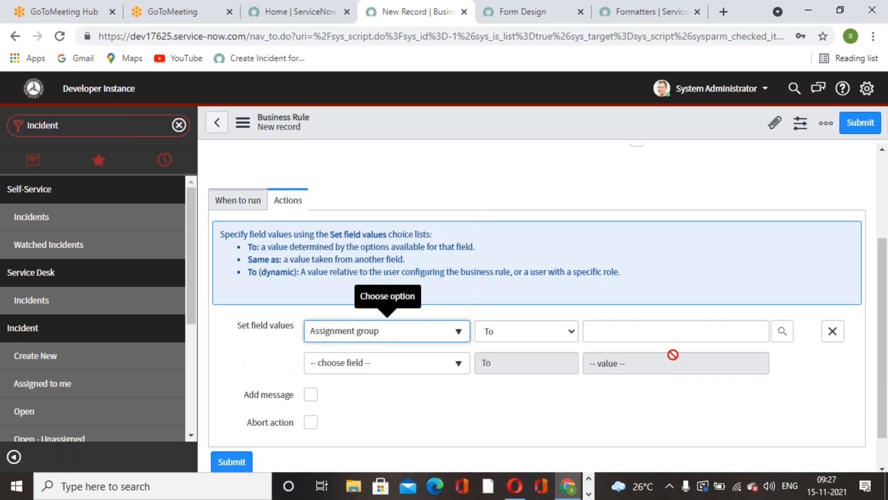
click(735, 331)
text(network)
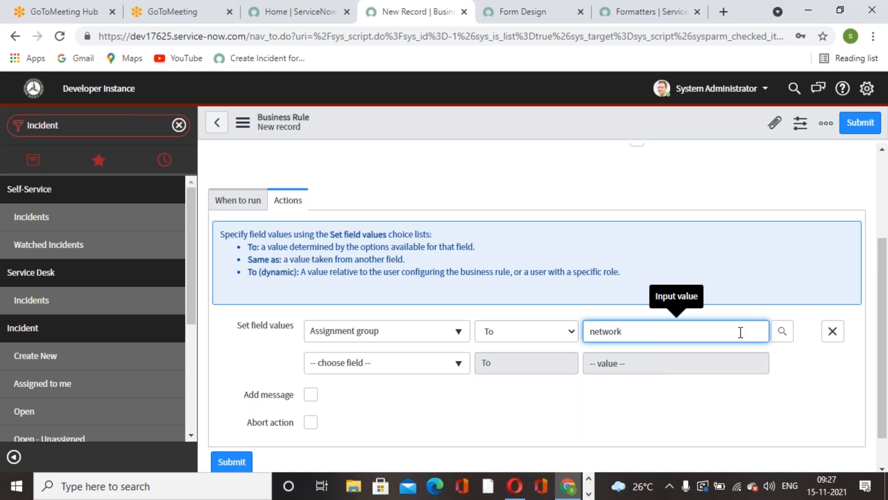
click(640, 351)
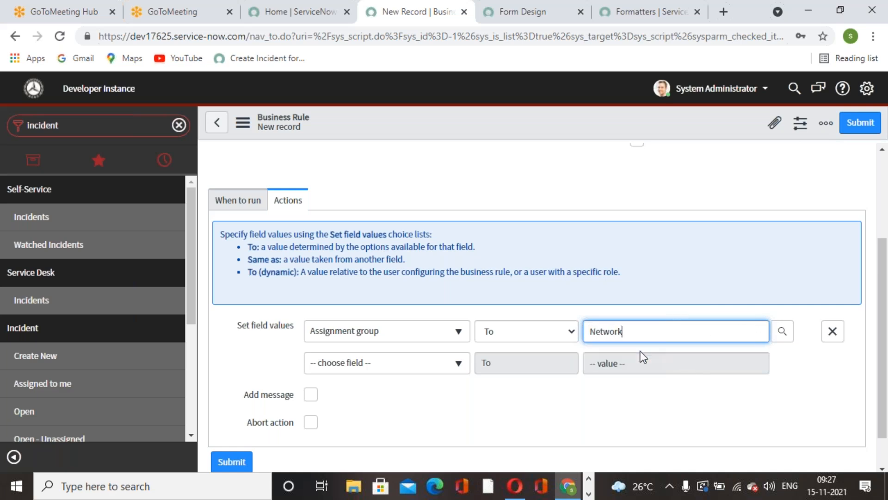
click(877, 126)
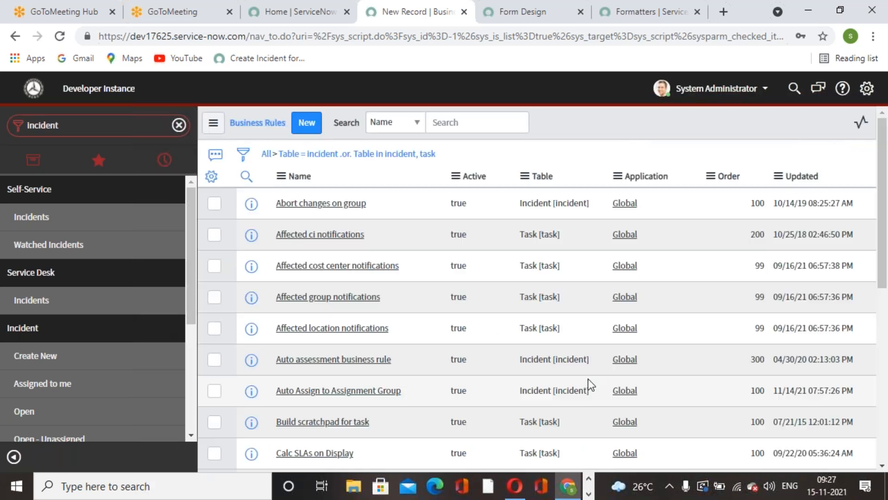
Duplicate the business rules browser tab, filter the navigator by "Incident" and open a new incident form in the copy
right_click(409, 23)
click(439, 128)
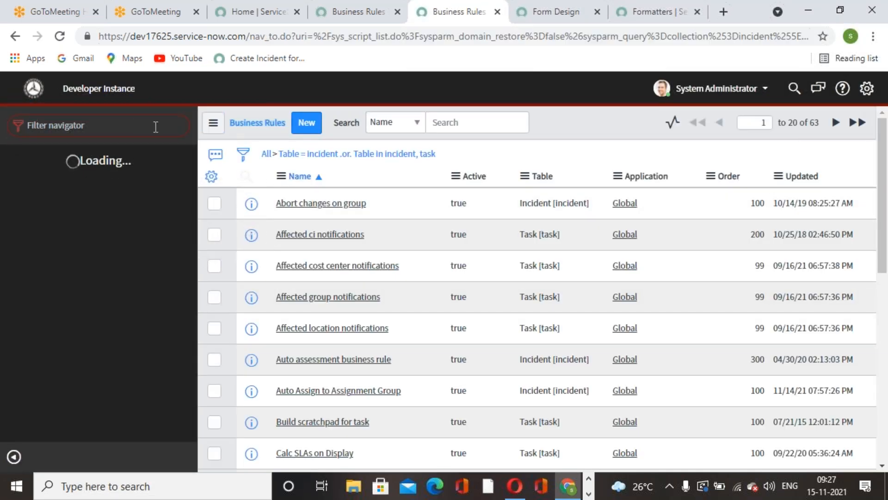
text(Inc)
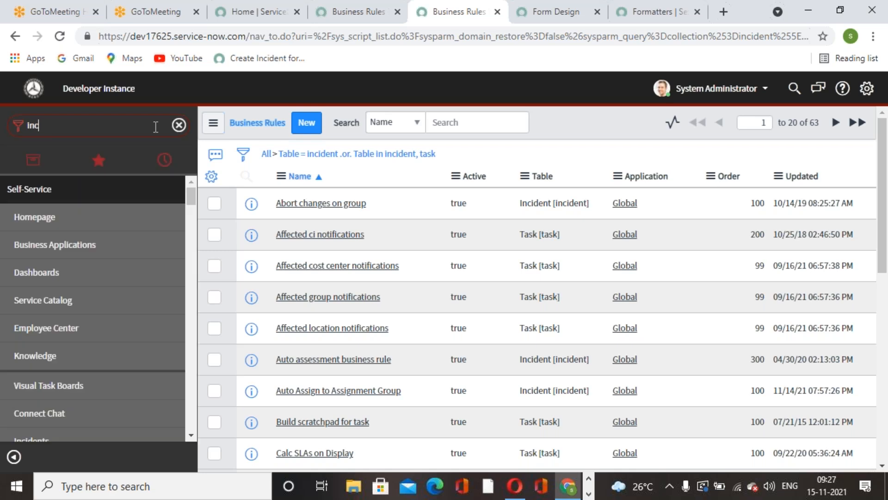
text(ident)
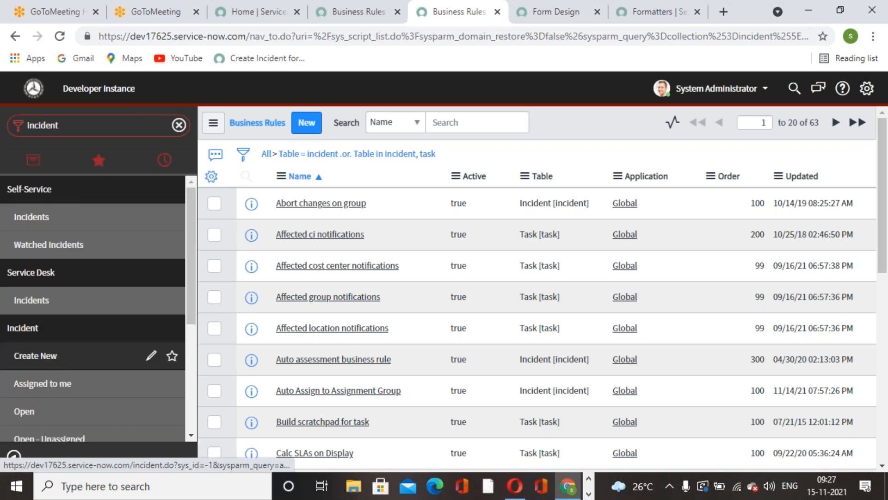
click(119, 364)
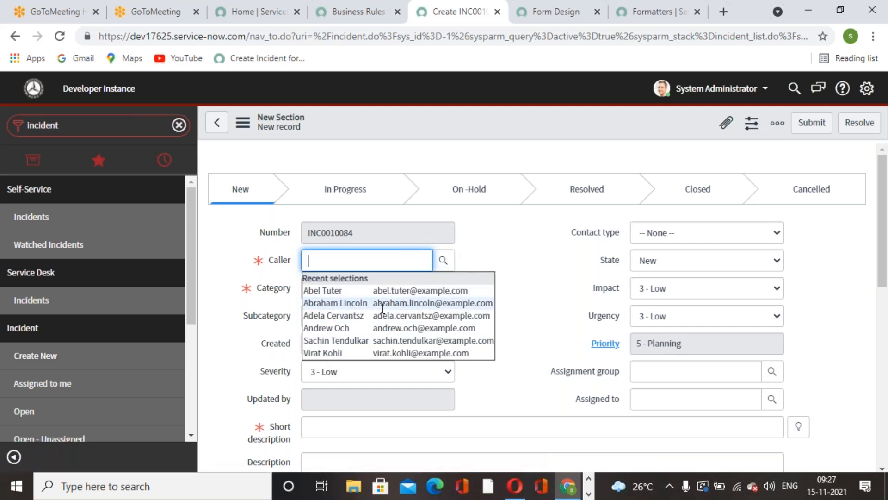
Pick a caller for the new incident from the user lookup and set category Network with subcategory VPN
click(445, 260)
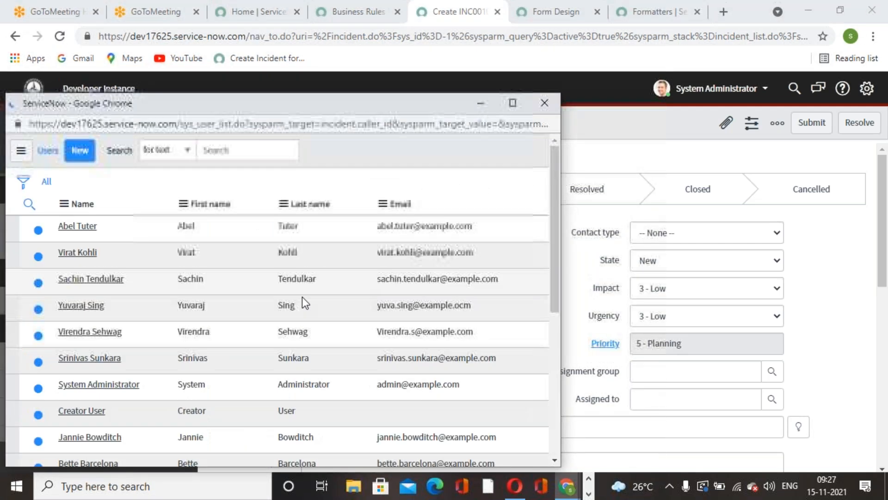
click(90, 360)
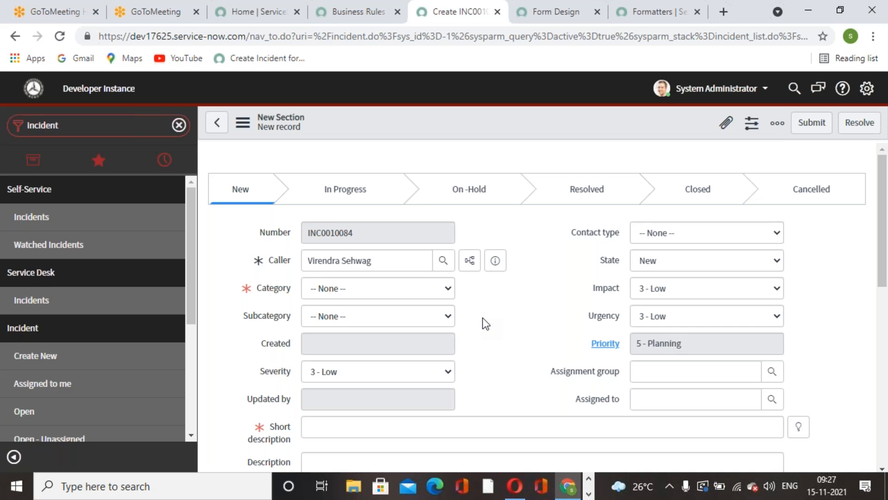
click(448, 293)
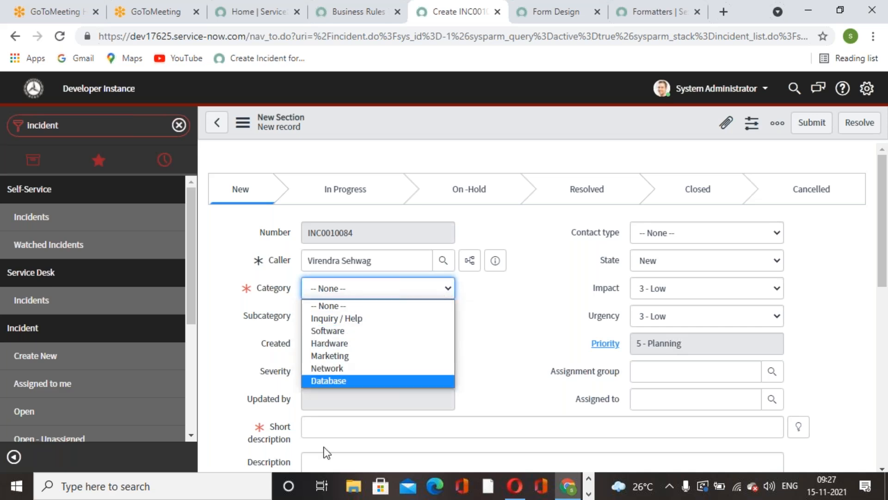
click(333, 369)
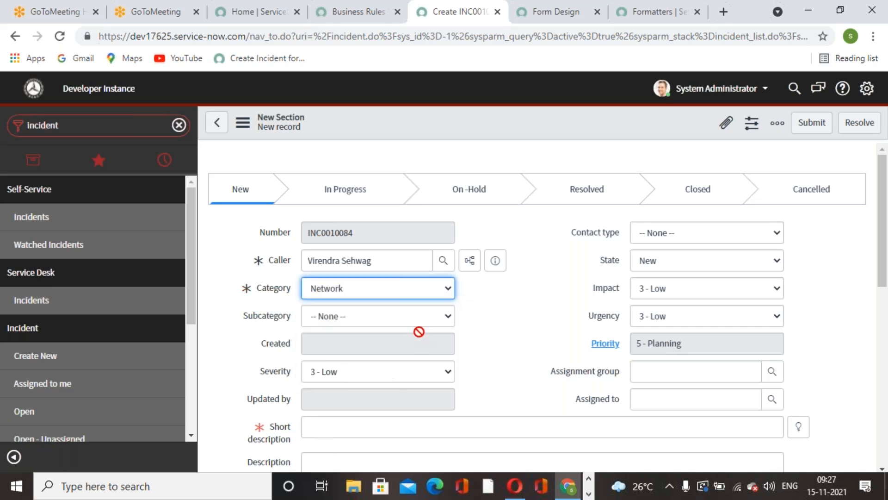
click(421, 317)
click(328, 383)
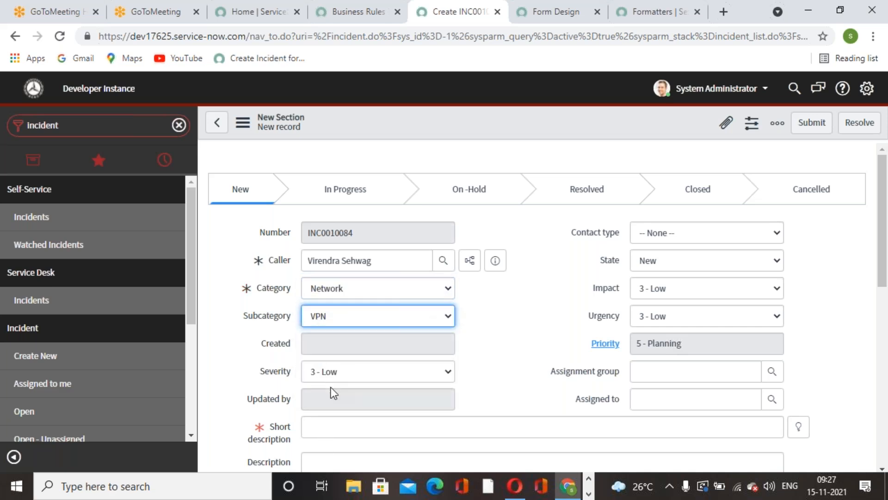
Fill the short description with the suggestion "Request for help" and save the incident, staying on its form
click(798, 426)
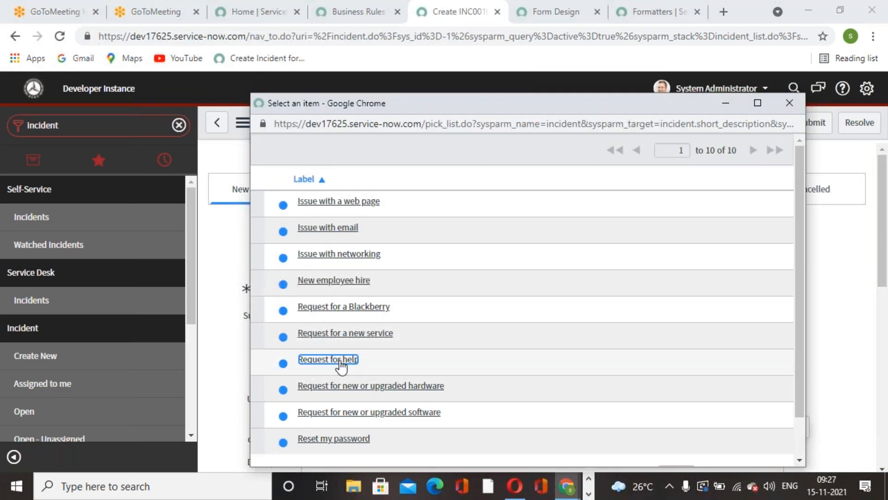
click(340, 362)
right_click(485, 120)
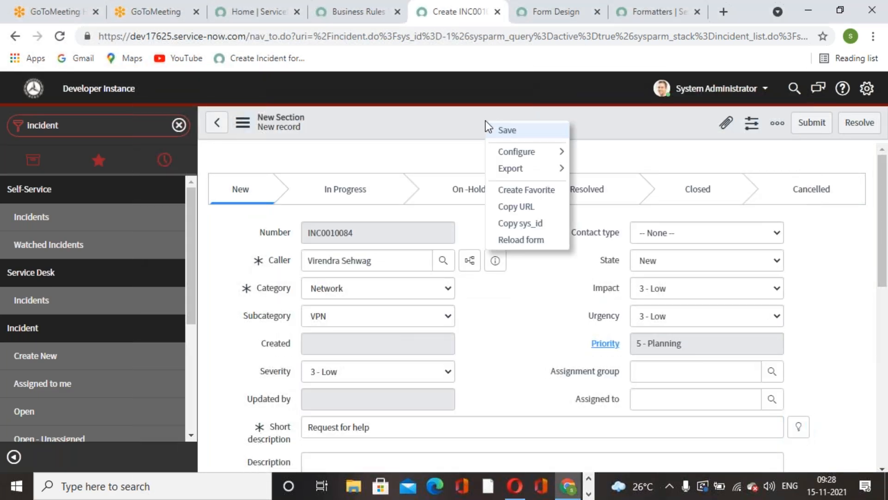
click(546, 130)
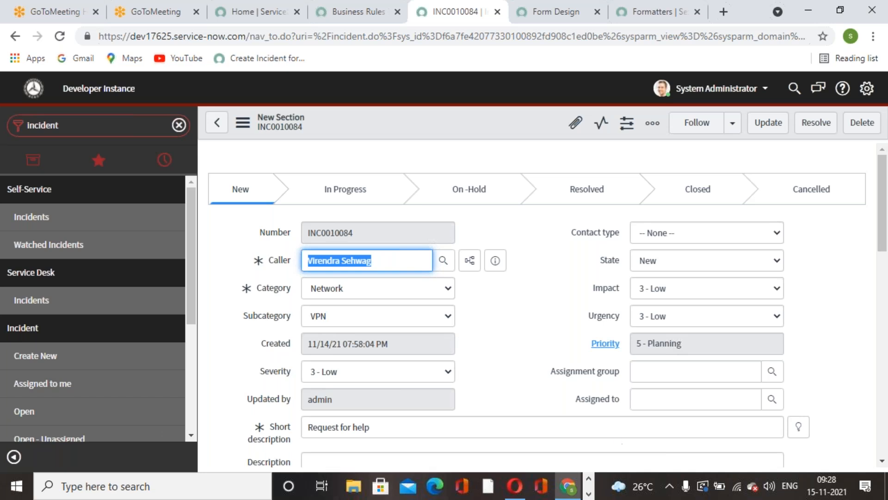
click(506, 333)
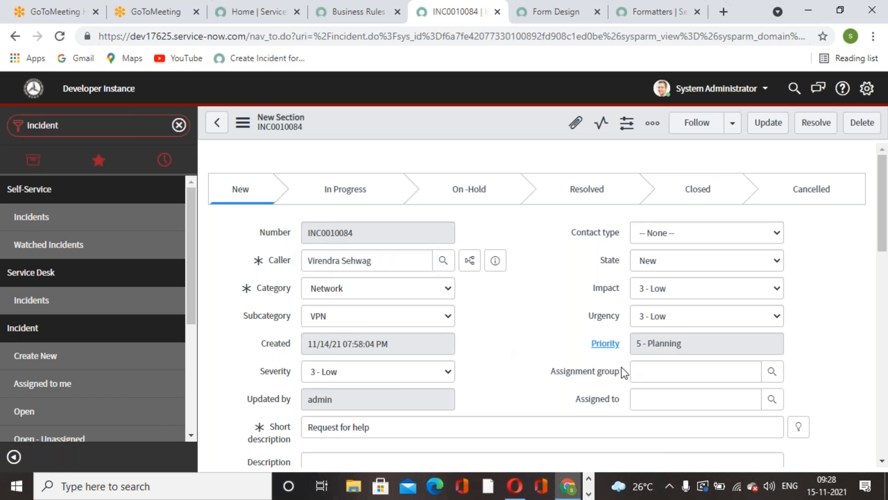
Return to the business rules list, sort it by Updated and open the rule "Auto Assign to Assignment Group"
click(543, 20)
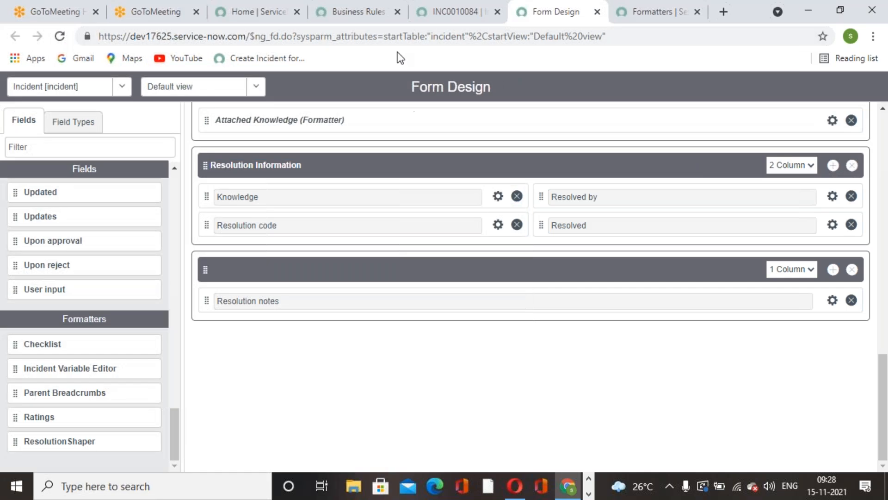
click(376, 19)
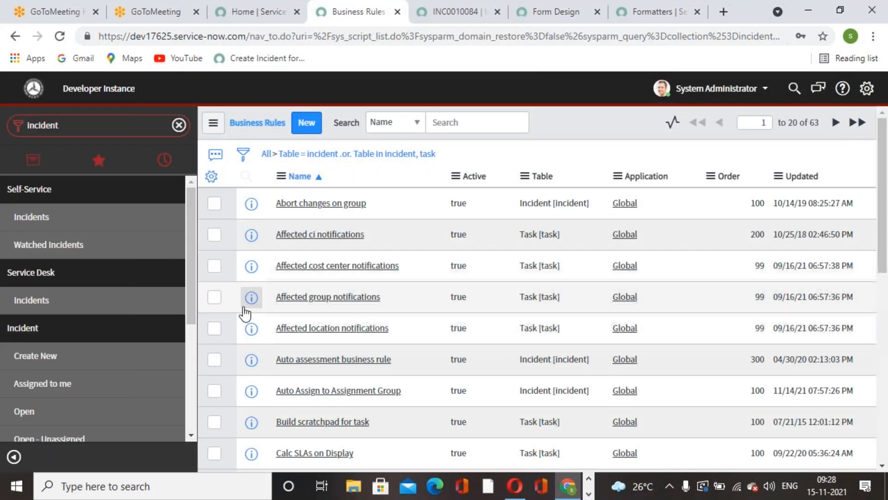
click(801, 176)
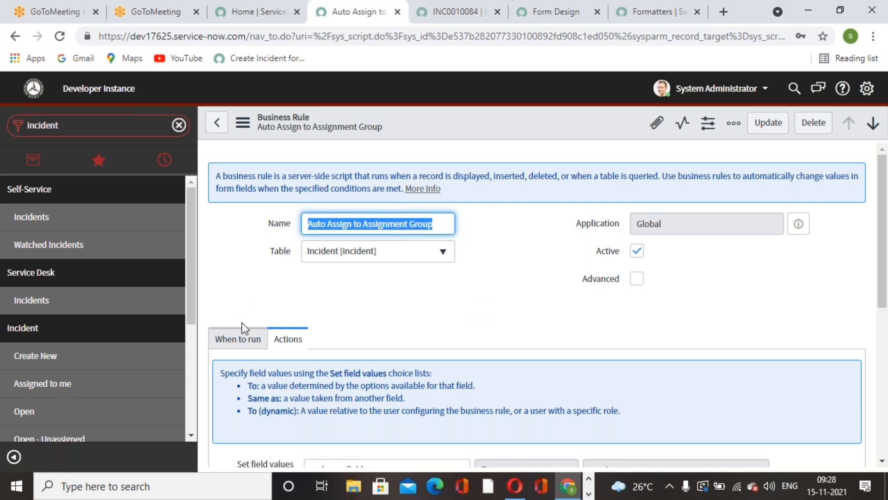
Set the business rule to run on Insert and review its name and filter conditions
click(254, 340)
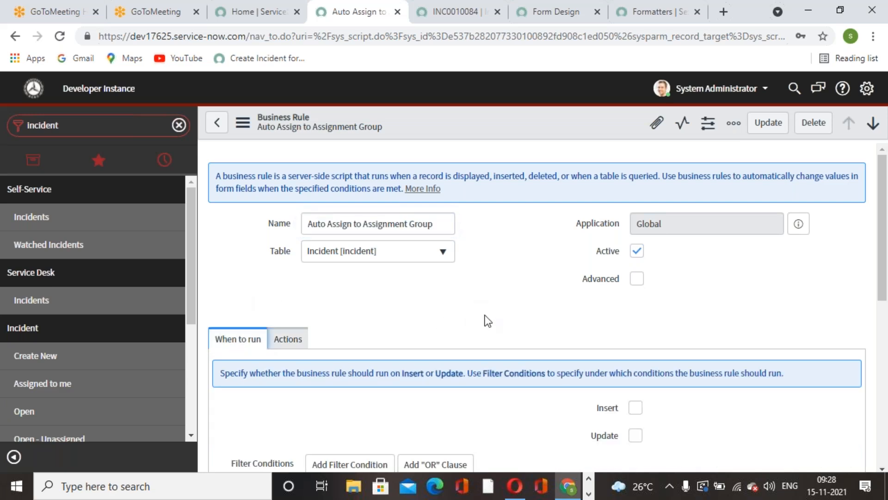
scroll(488, 320, down, 5)
scroll(488, 321, up, 5)
scroll(488, 321, down, 1)
click(635, 332)
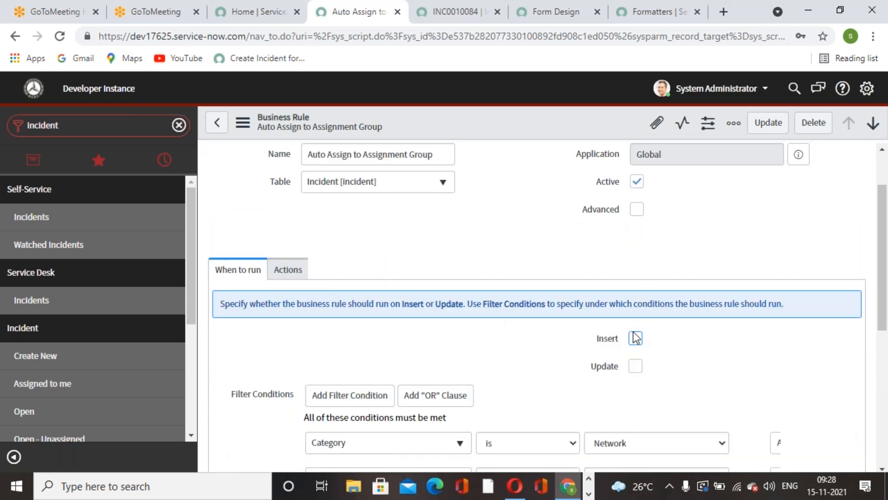
scroll(723, 281, down, 2)
scroll(723, 282, up, 3)
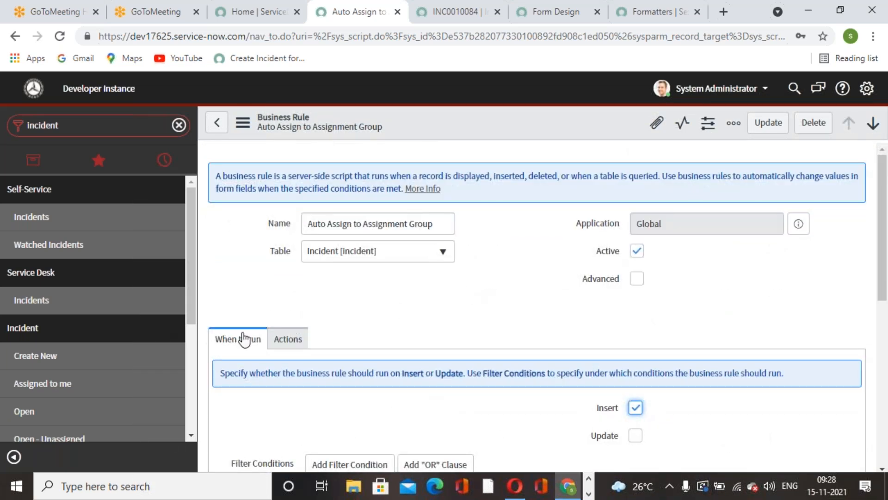
drag(443, 224, 306, 220)
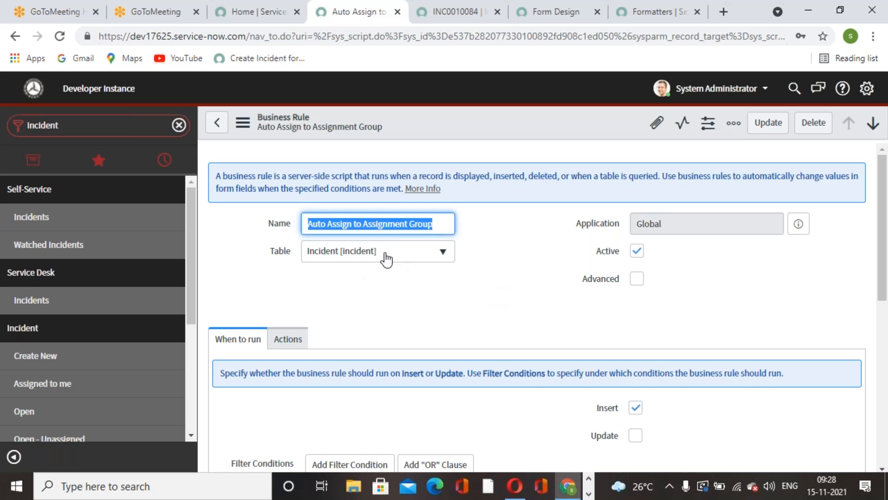
scroll(230, 217, down, 3)
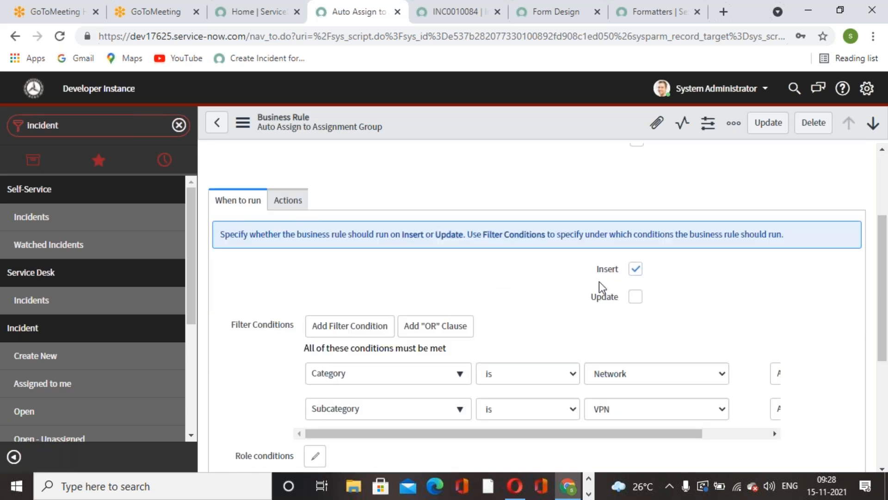
Recheck the business rule's run setting and filter conditions, and save the rule with Update
scroll(474, 314, up, 3)
scroll(391, 282, down, 5)
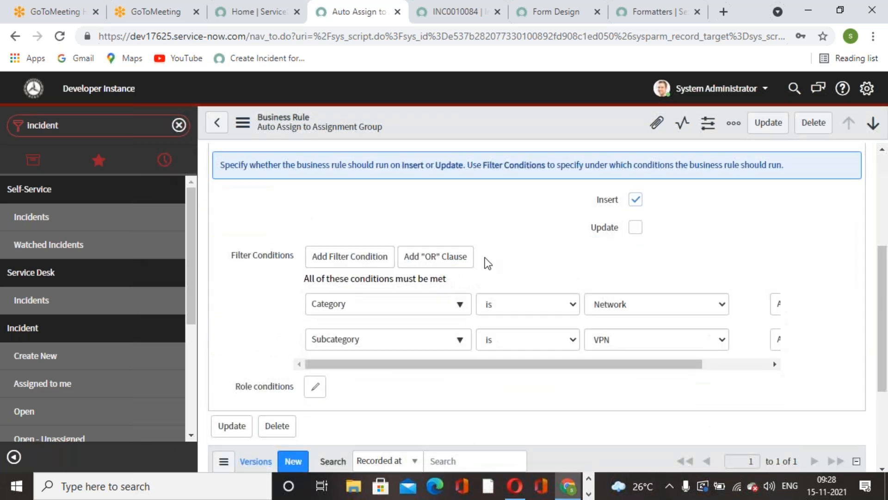
scroll(710, 204, up, 5)
click(768, 122)
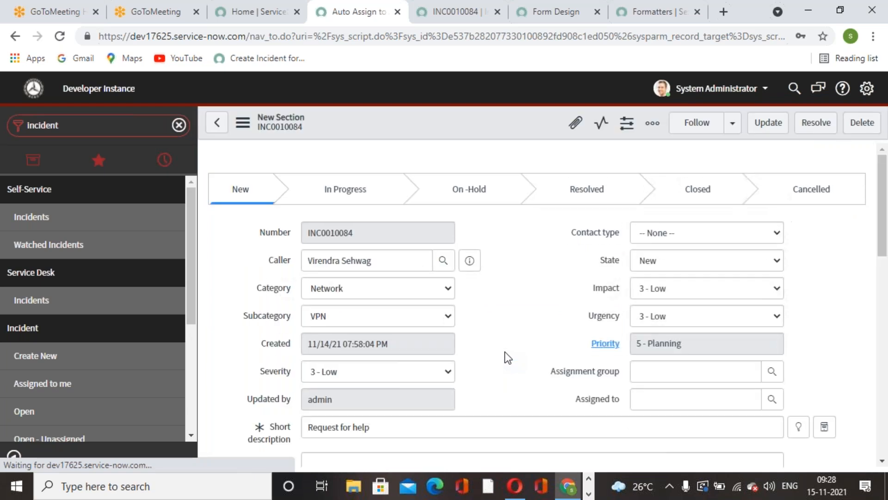
Create a new incident with Creator User as caller, category Network and subcategory VPN
click(71, 357)
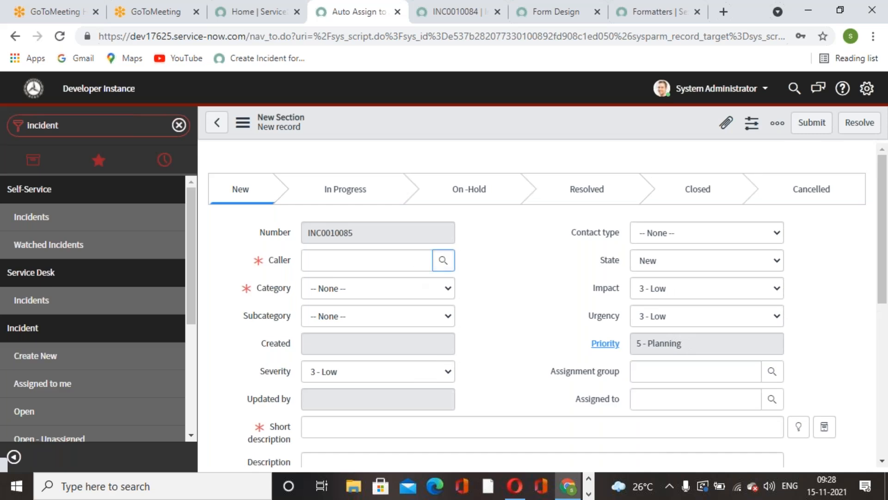
click(443, 260)
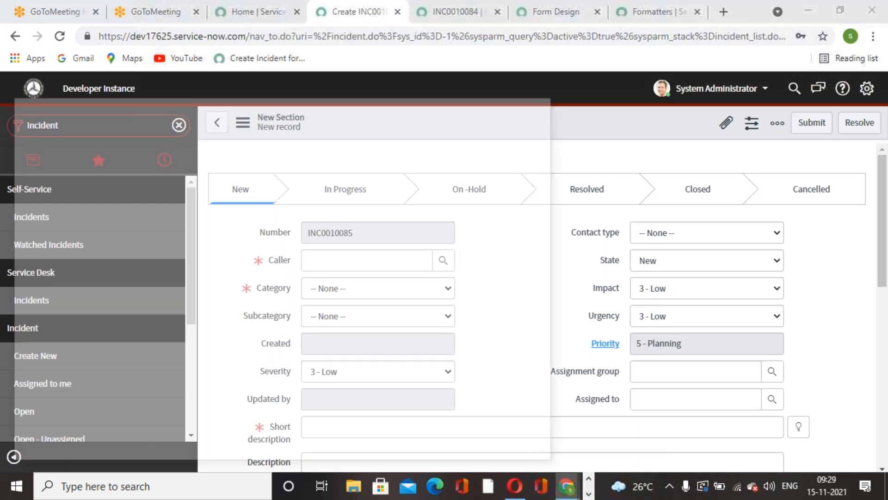
scroll(94, 376, down, 1)
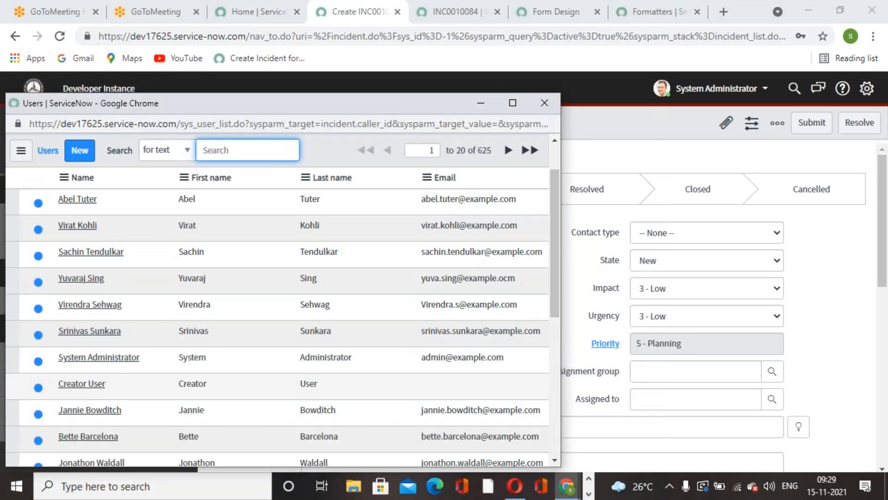
click(80, 383)
click(446, 296)
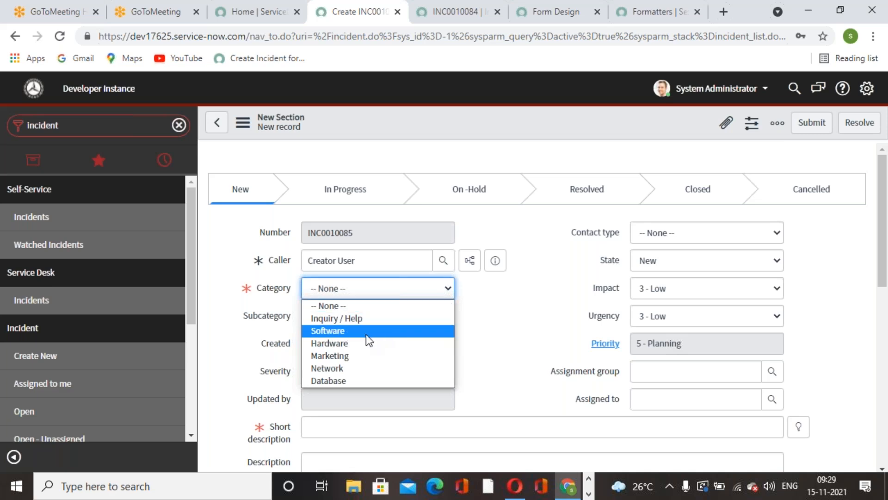
click(357, 366)
click(446, 374)
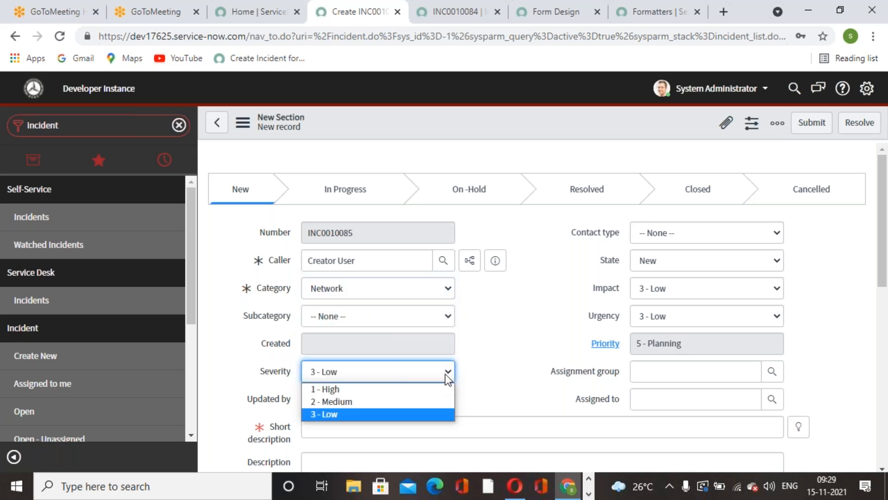
click(514, 343)
click(447, 316)
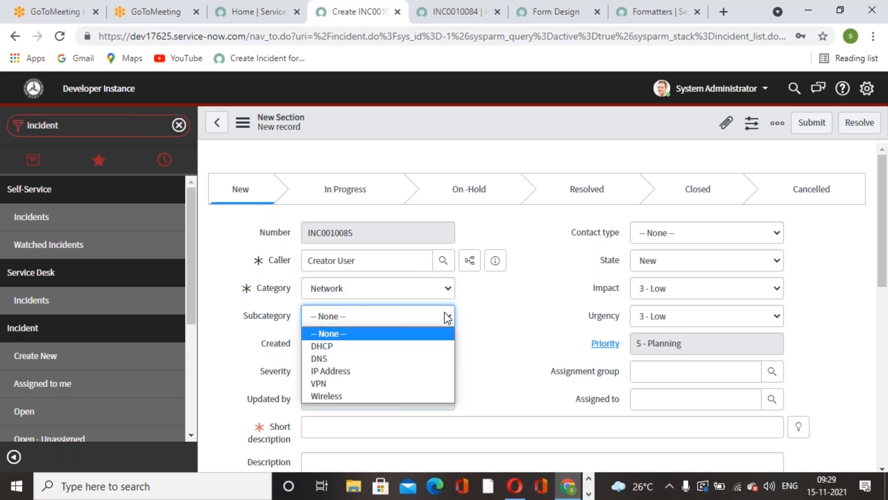
click(350, 383)
Fill the short description with the suggestion "New employee hire", save the incident on its form, and check its assignment group
click(799, 427)
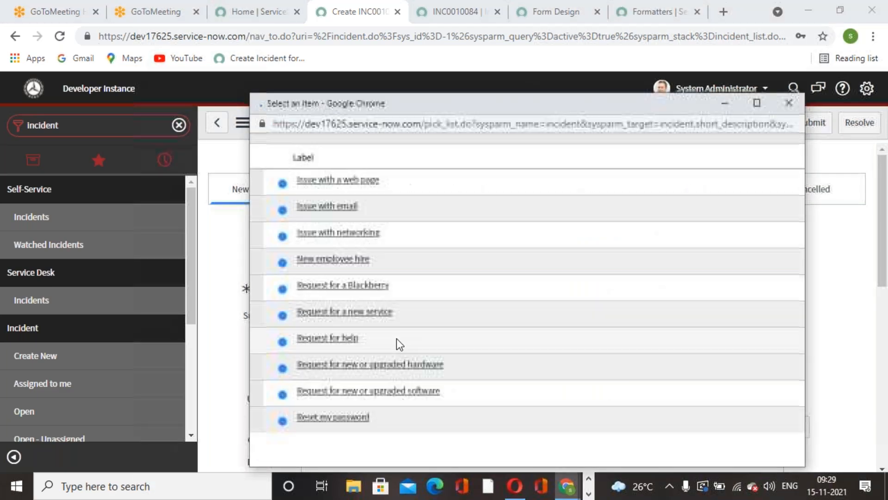
click(324, 284)
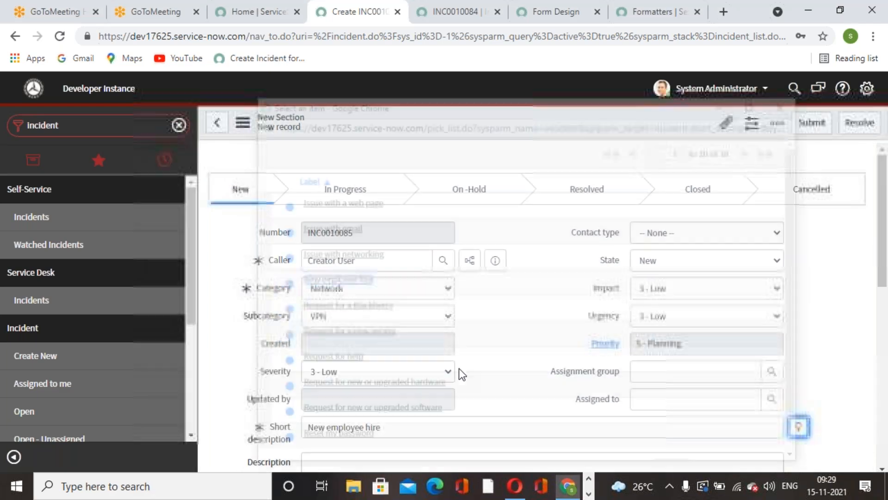
right_click(551, 118)
click(576, 129)
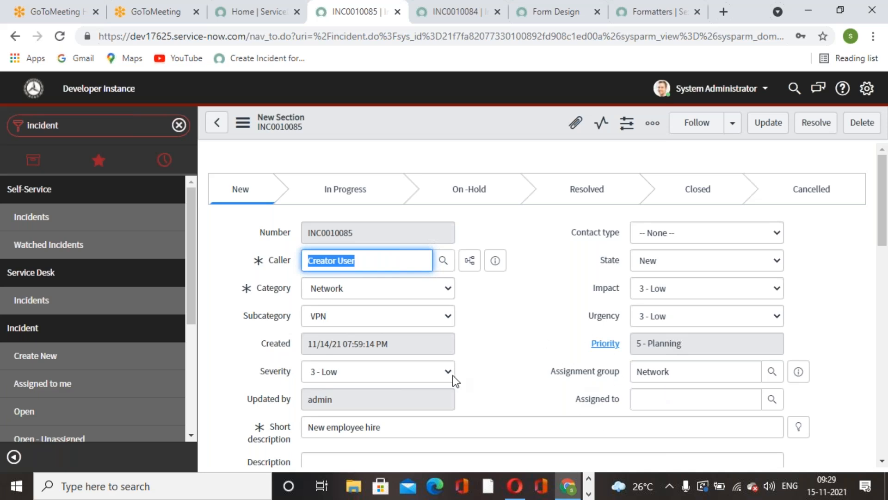
mouse_move(615, 398)
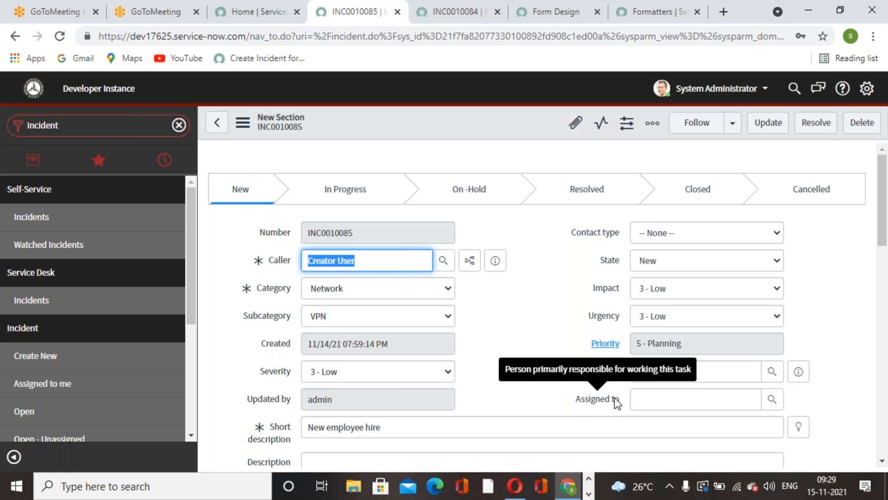
click(551, 318)
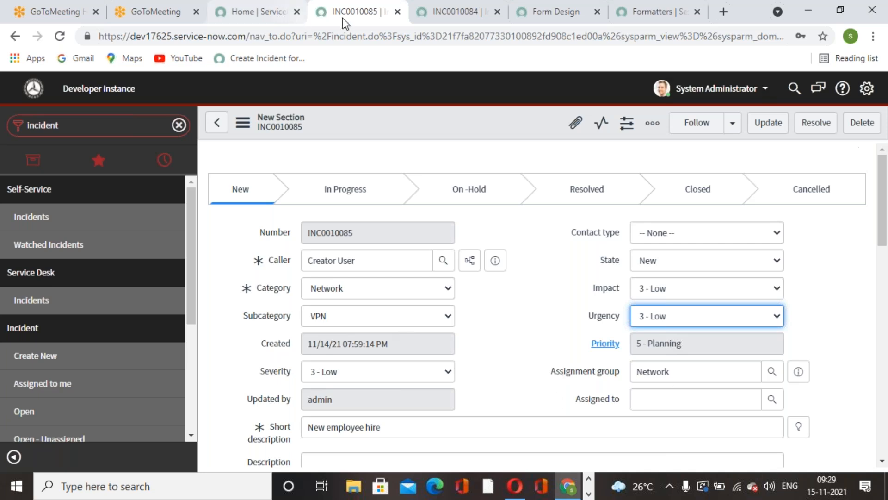
From incident INC0010084, open the incident business rules and review the run conditions of "Auto Assign to Assignment Group"
click(455, 12)
right_click(375, 117)
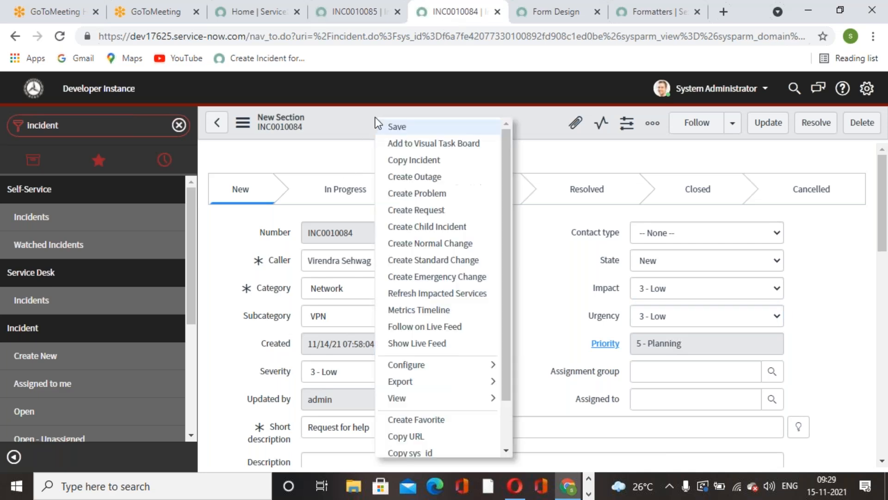
mouse_move(495, 365)
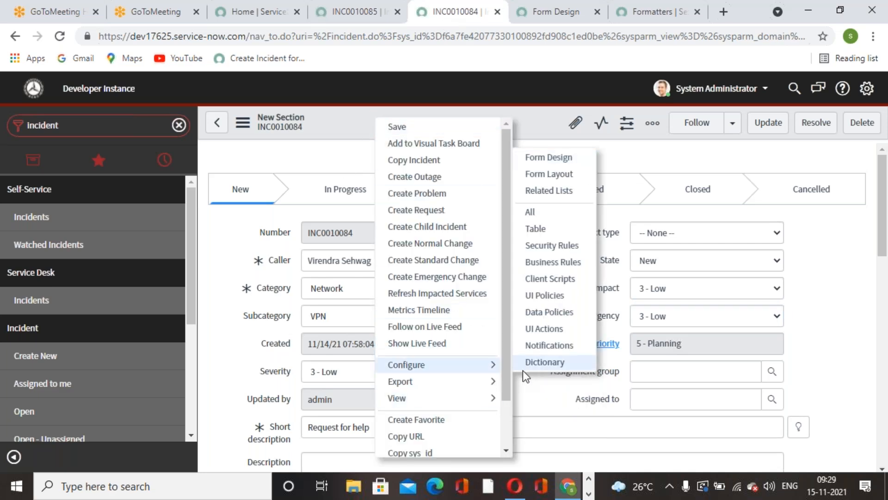
click(557, 267)
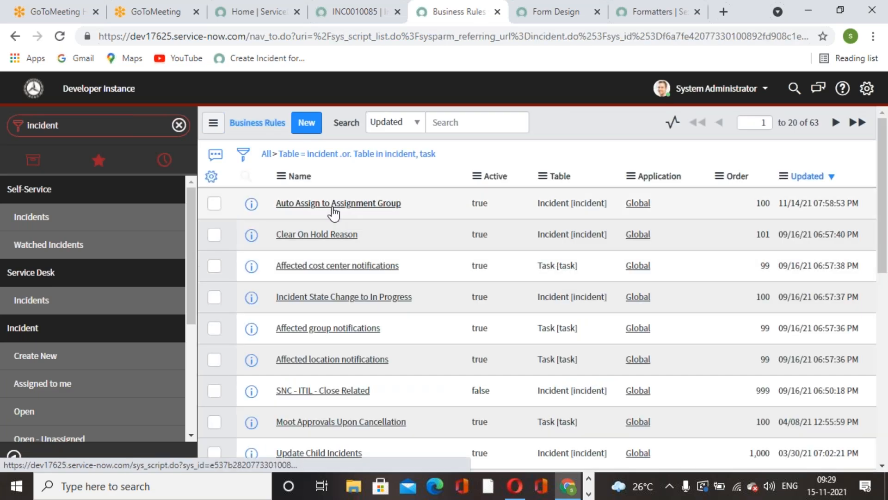
click(334, 212)
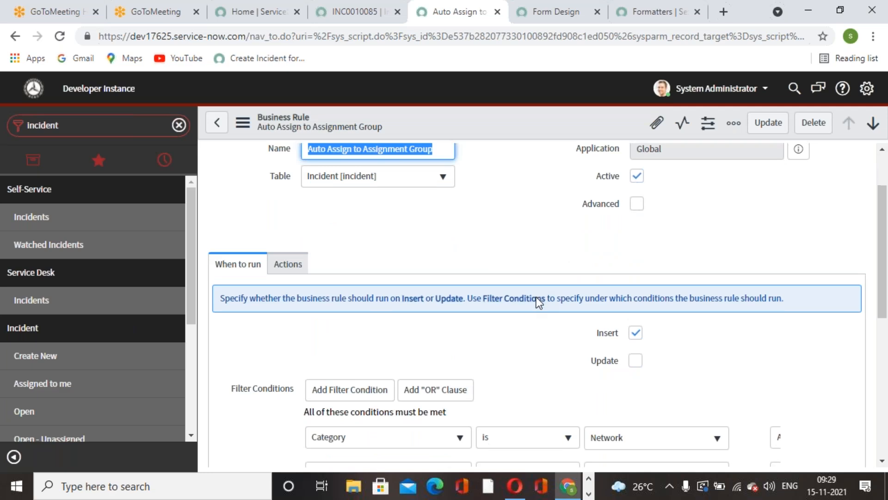
scroll(480, 285, down, 7)
scroll(297, 246, up, 3)
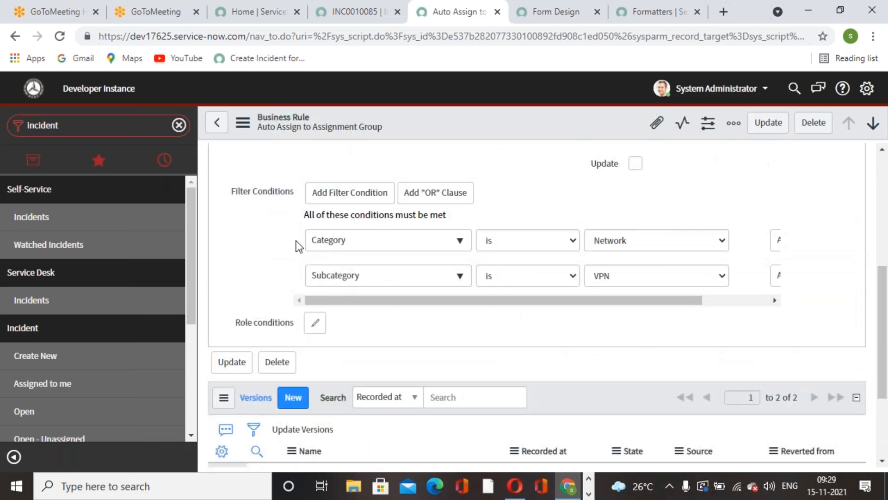
scroll(301, 305, up, 5)
Add the message "This incident has assigned to Network" to the rule's actions and update the rule
click(301, 275)
scroll(305, 259, down, 6)
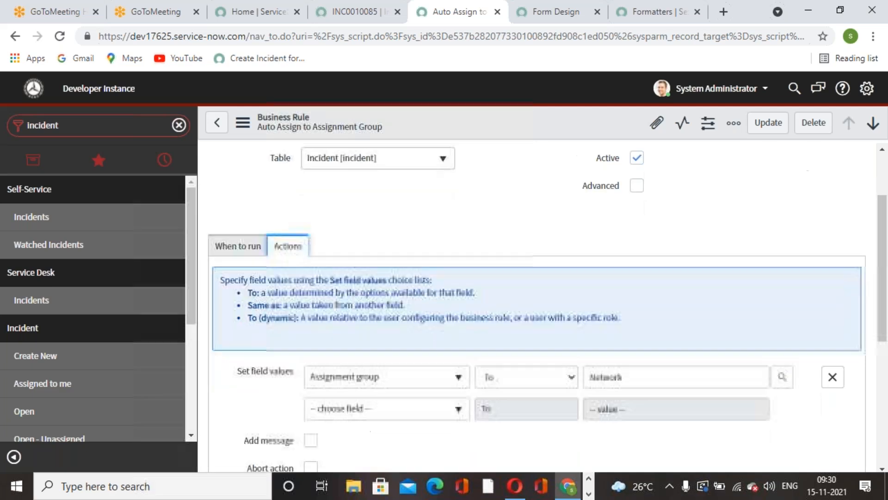
click(311, 192)
click(402, 313)
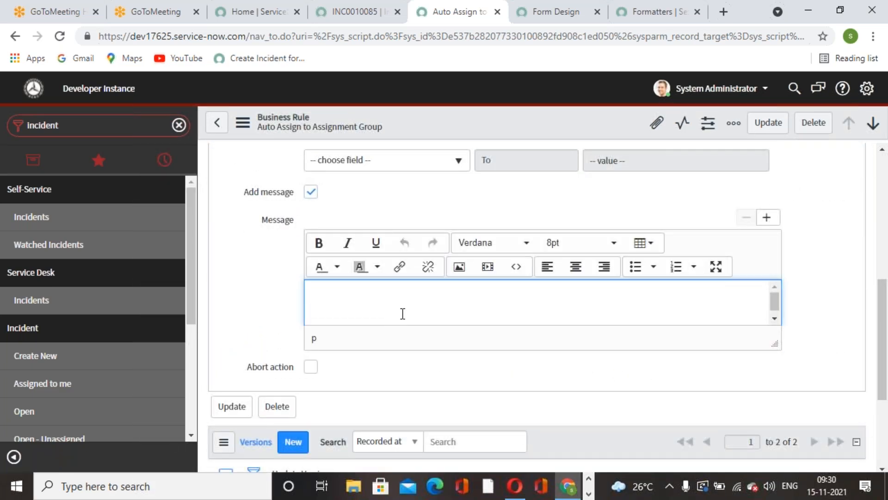
text(This incident has ass)
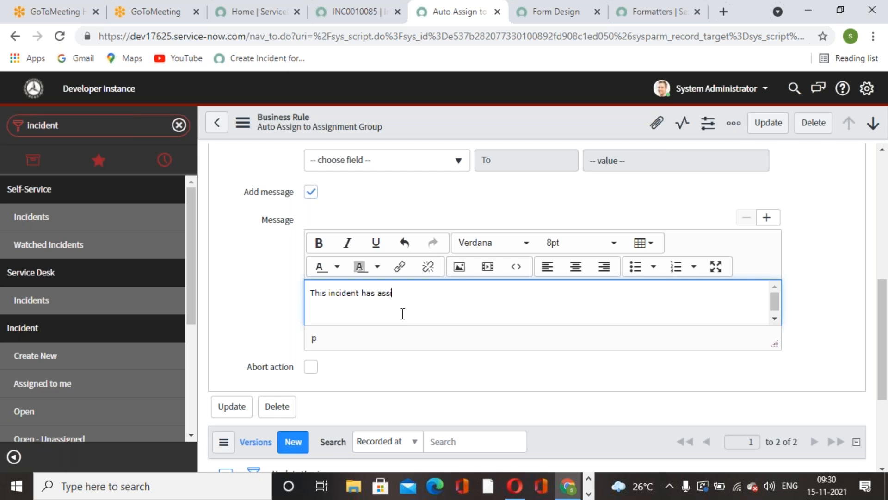
text(igned to Network)
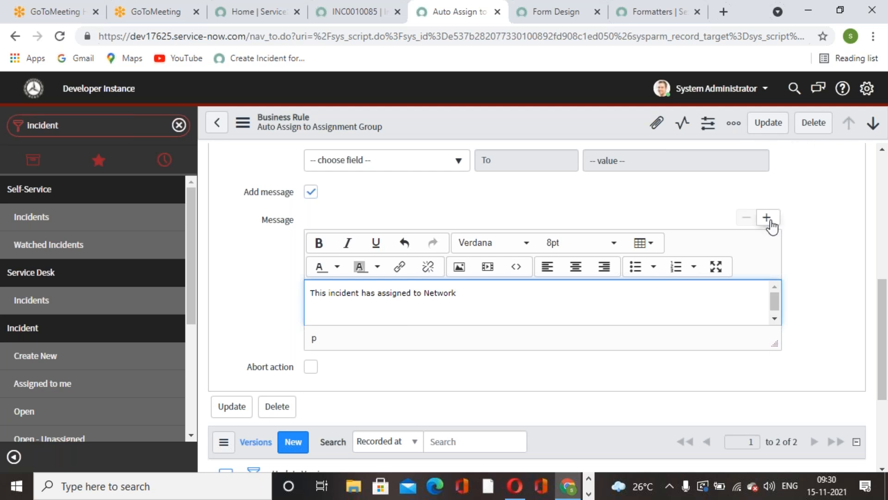
scroll(792, 169, up, 3)
click(766, 133)
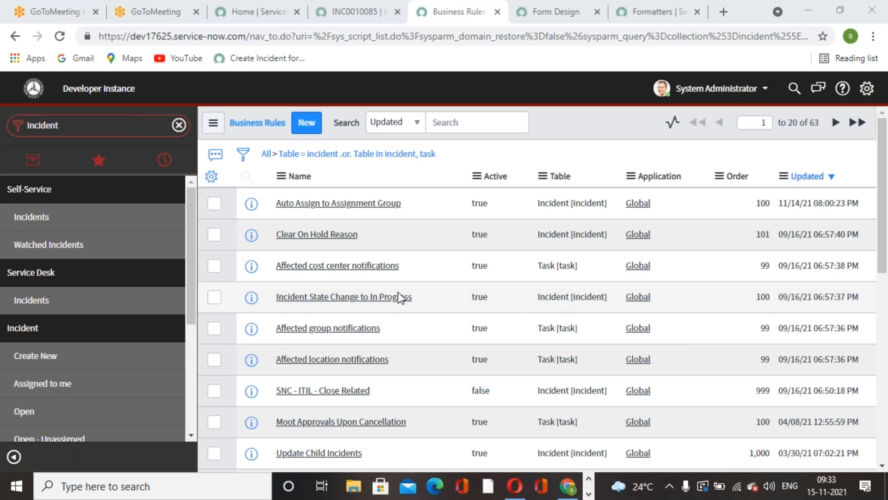
Create a new incident with System Administrator as caller, category Network and subcategory VPN
click(56, 356)
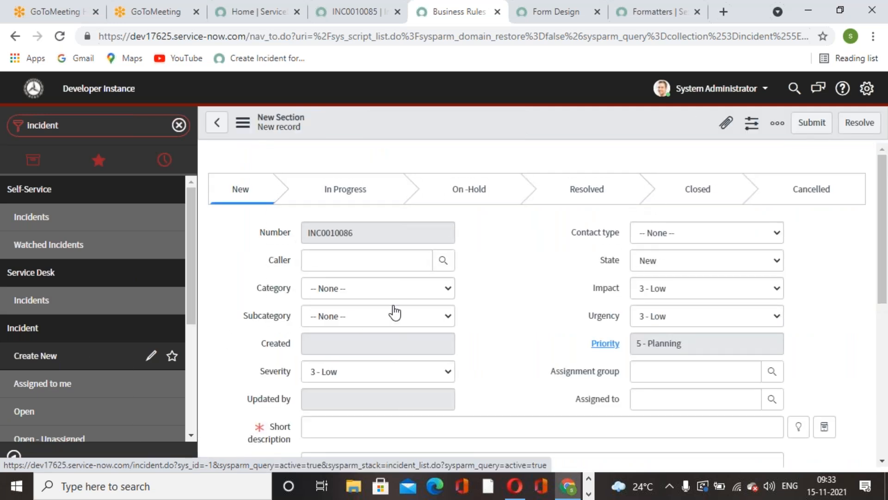
click(447, 260)
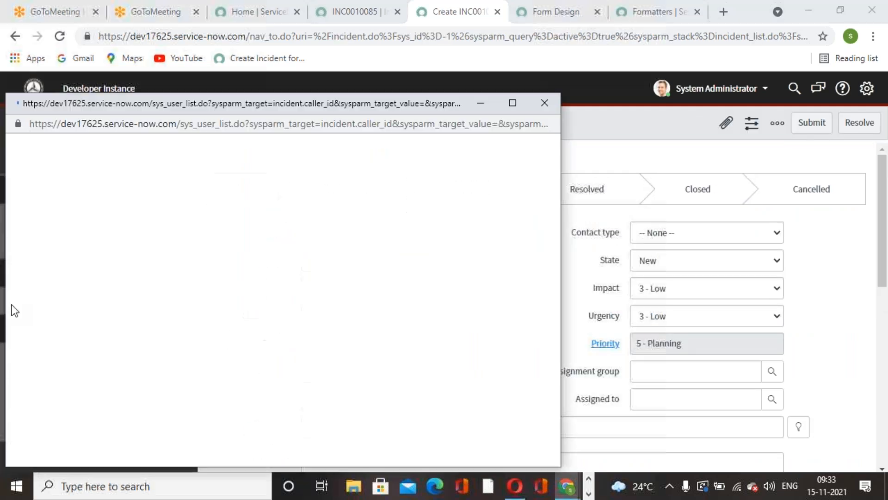
click(88, 411)
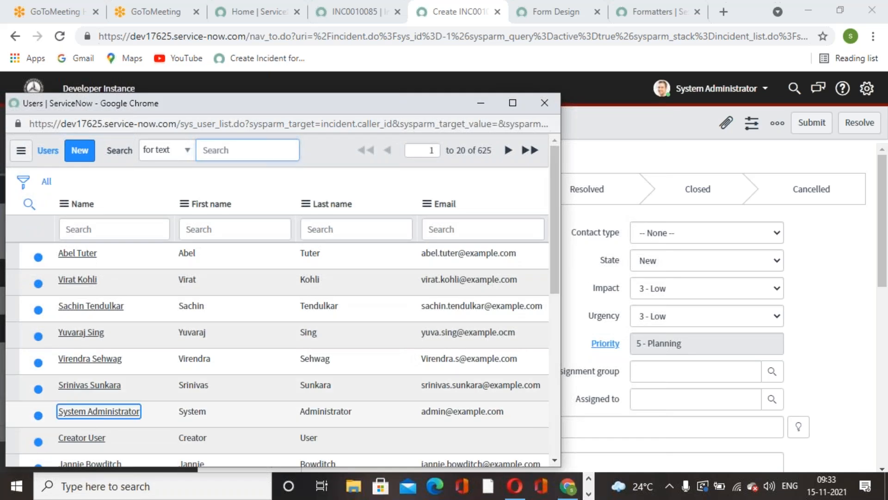
click(445, 290)
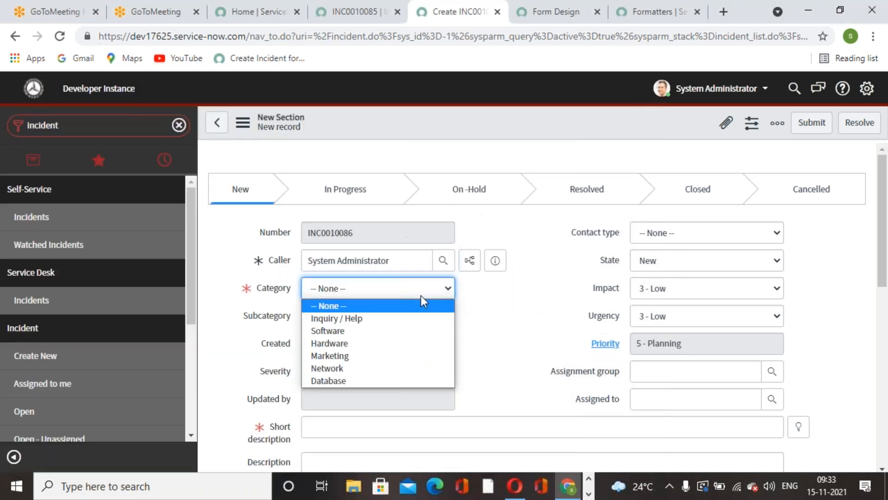
click(363, 370)
click(445, 316)
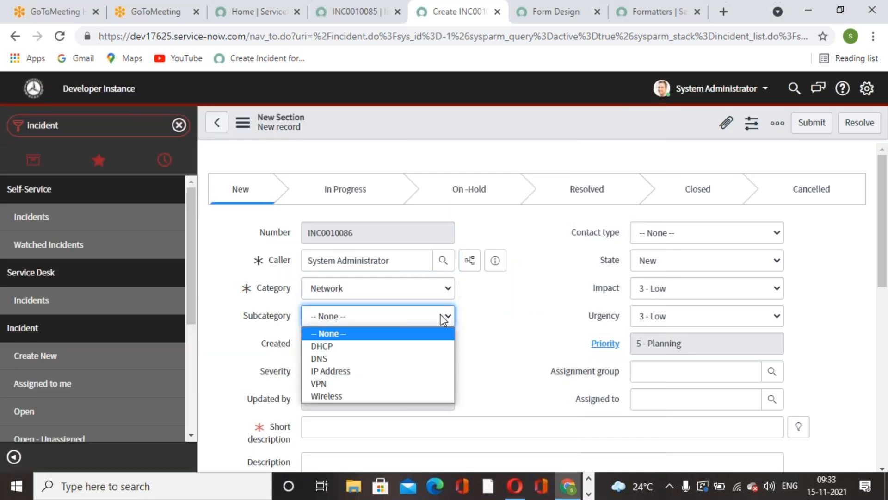
click(327, 384)
Use the suggested short description "Request for help", save the incident on its form, and dismiss the assignment message
click(799, 426)
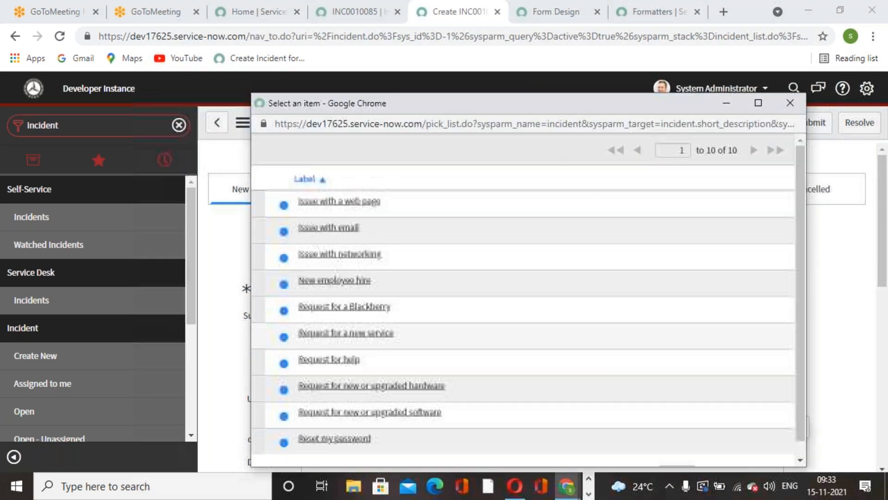
click(331, 359)
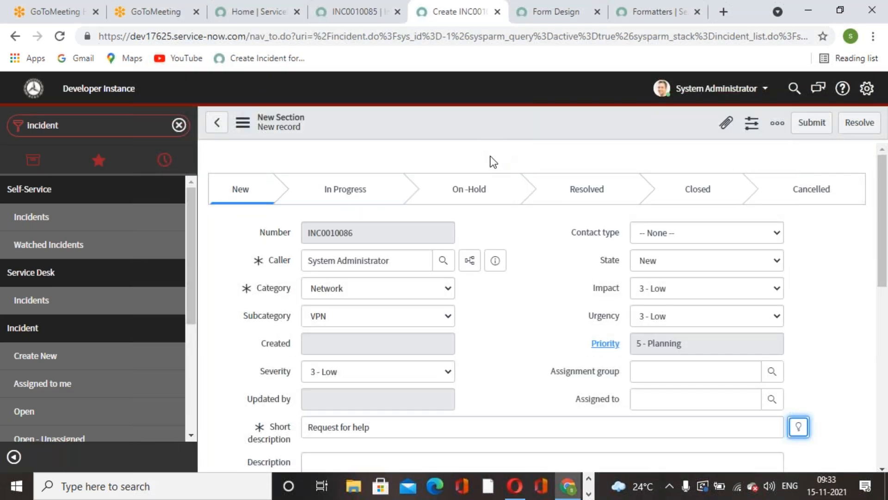
right_click(473, 119)
click(510, 126)
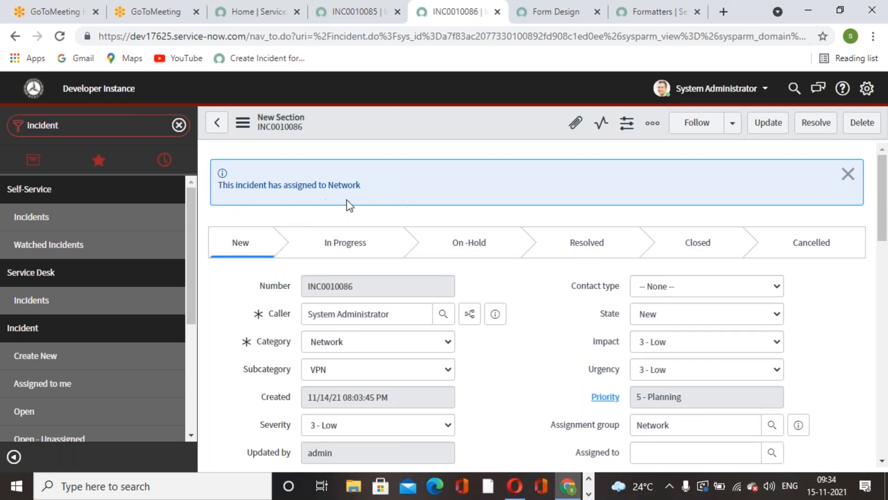
click(848, 174)
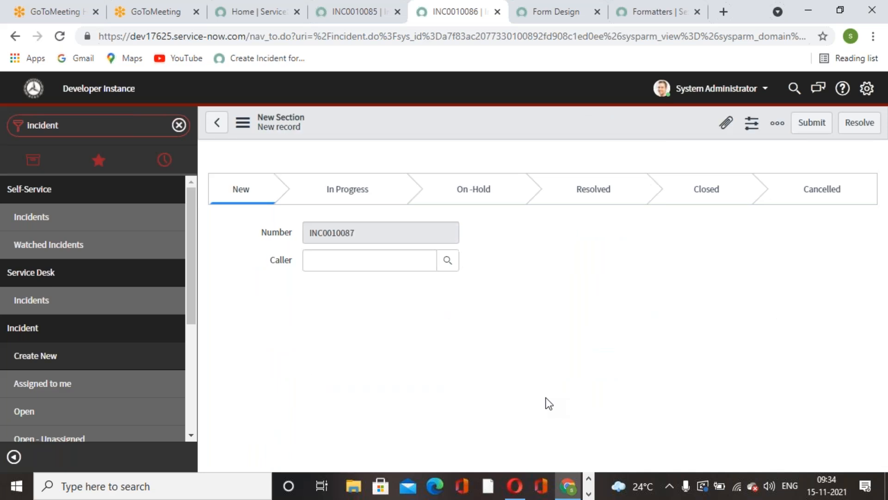
Fill in the new incident with category Network, a caller chosen from the user list, and subcategory DHCP
click(434, 288)
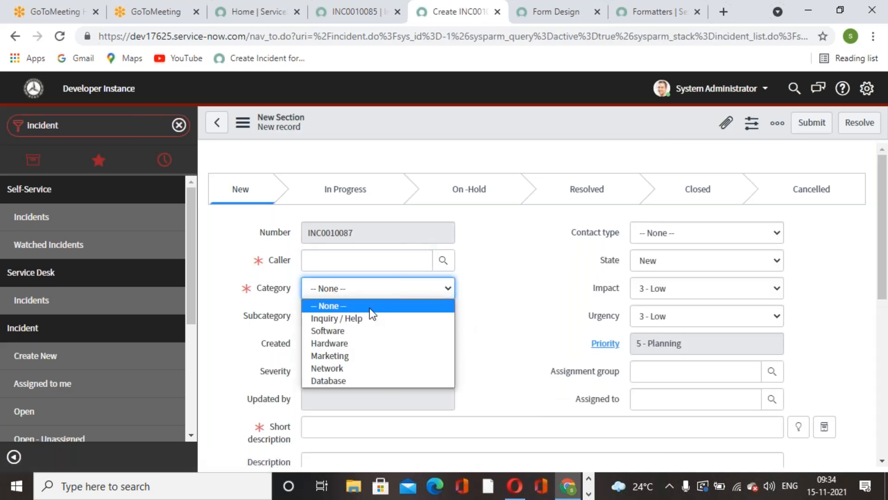
click(339, 367)
click(443, 260)
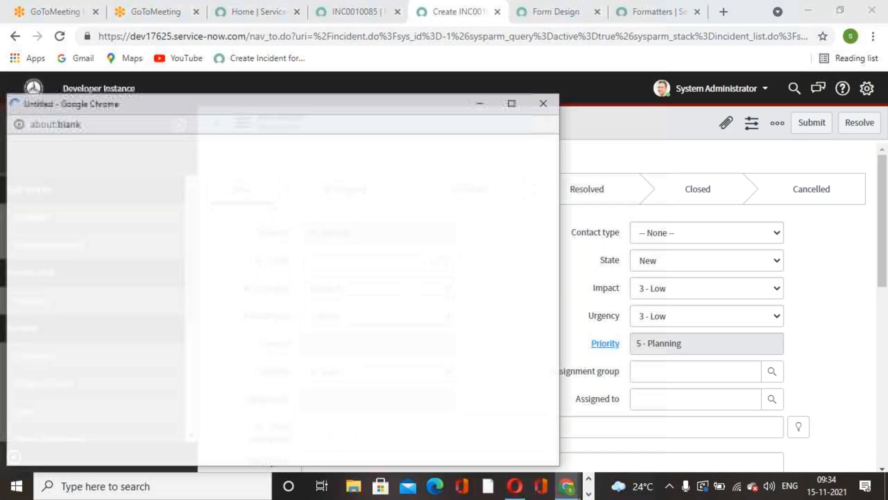
click(92, 358)
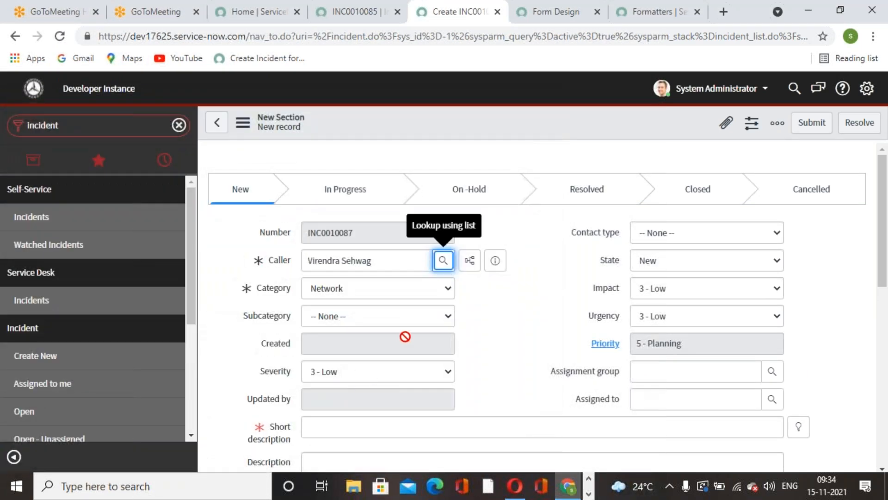
click(413, 317)
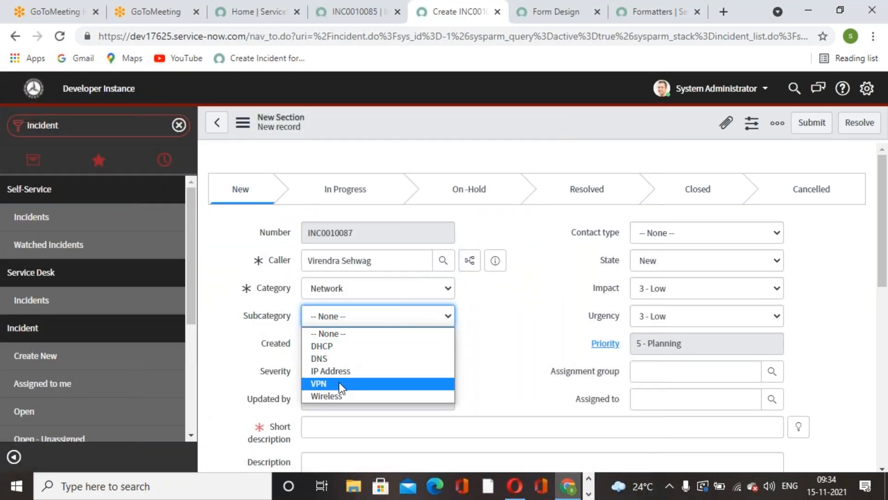
click(331, 347)
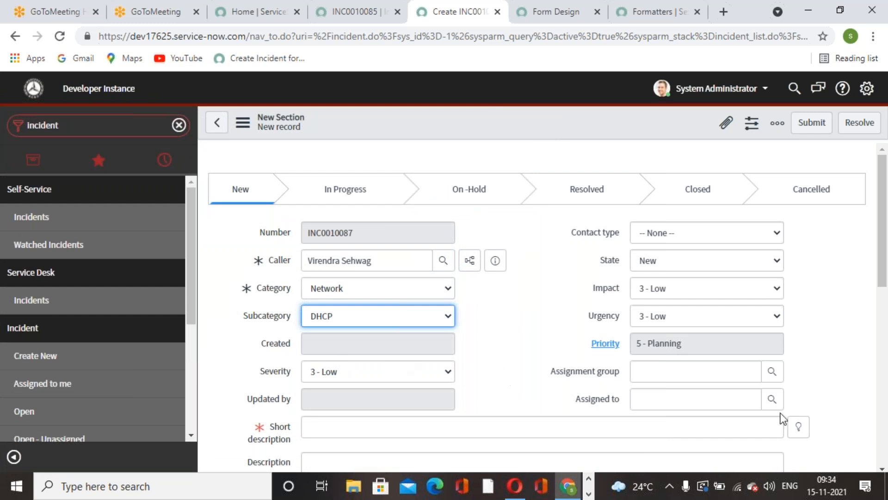
Use the suggested short description "Issue with networking" and save the incident on its form
click(772, 400)
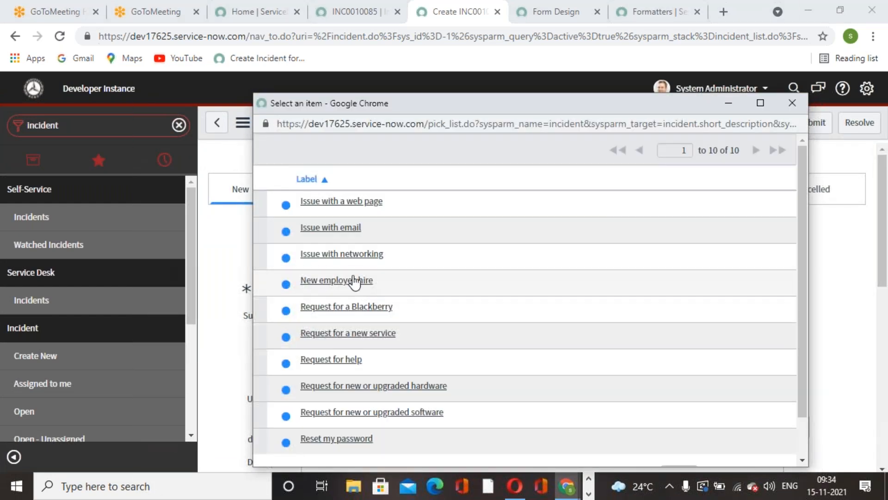
click(353, 254)
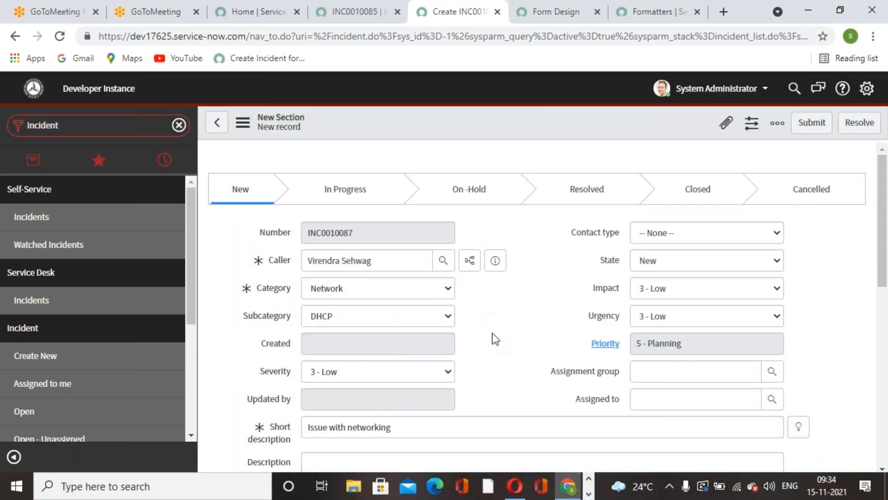
right_click(490, 126)
click(524, 135)
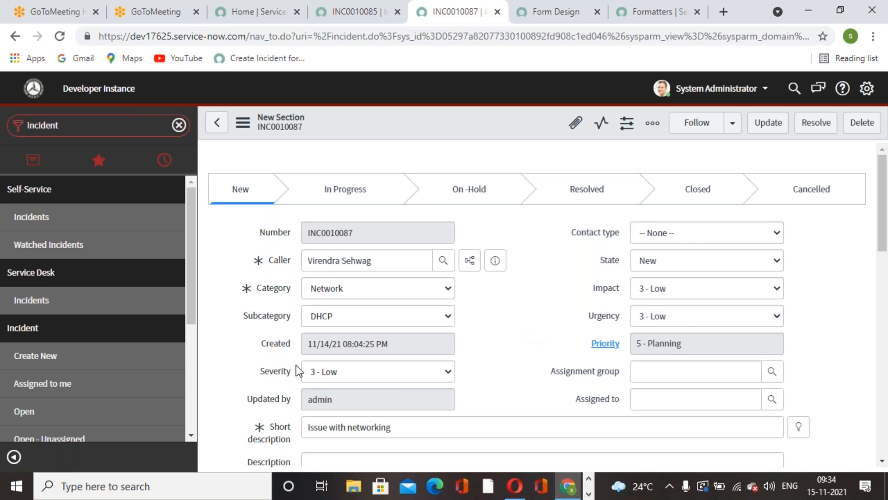
Change the saved incident's subcategory to VPN and save it again to test the rule on update
click(449, 316)
click(338, 382)
right_click(463, 125)
click(503, 126)
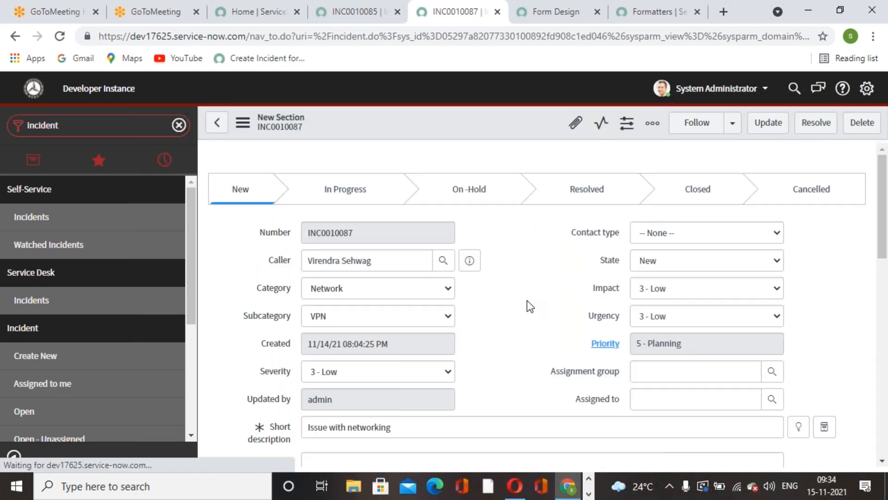
Look through the open browser tabs and close the Form Design and INC0010087 tabs
click(540, 22)
click(377, 13)
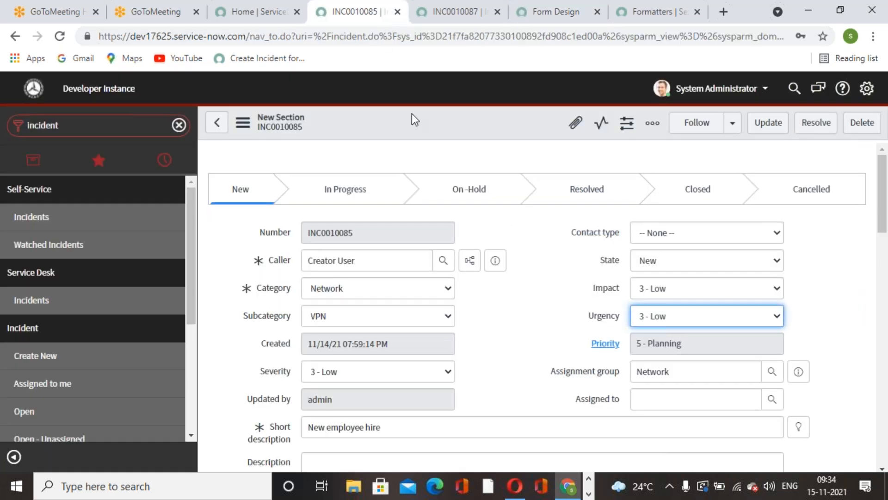
click(242, 19)
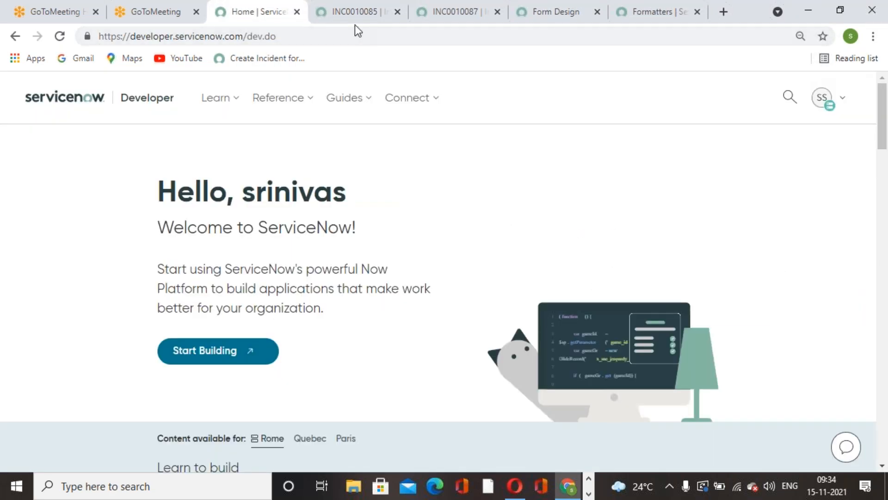
click(445, 19)
click(541, 20)
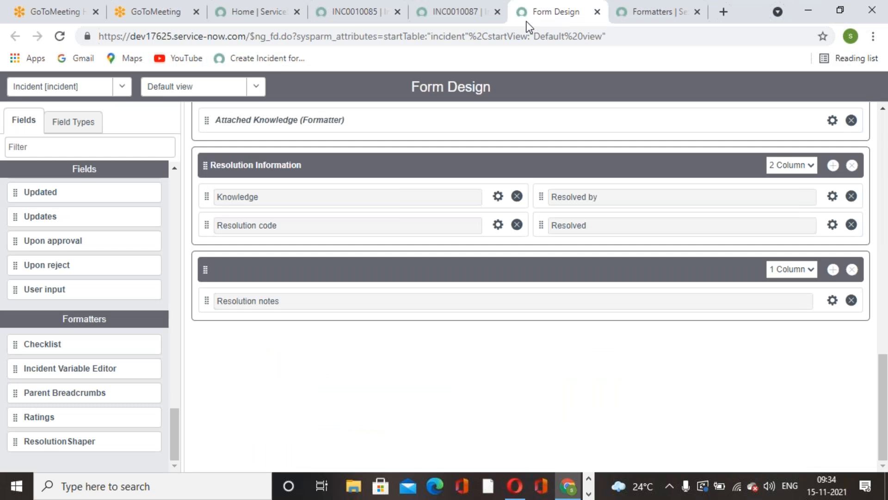
right_click(527, 22)
click(562, 181)
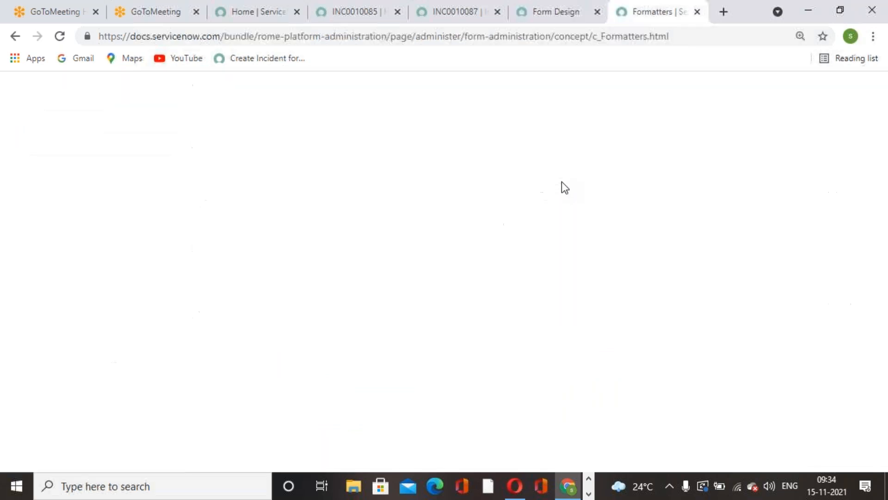
click(513, 17)
right_click(512, 20)
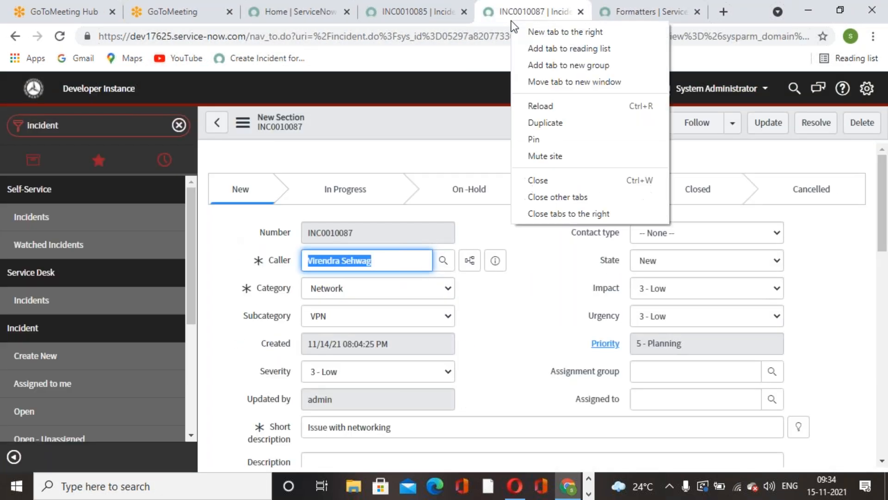
click(562, 181)
Close the Formatters documentation tab and return to incident INC0010085
click(459, 21)
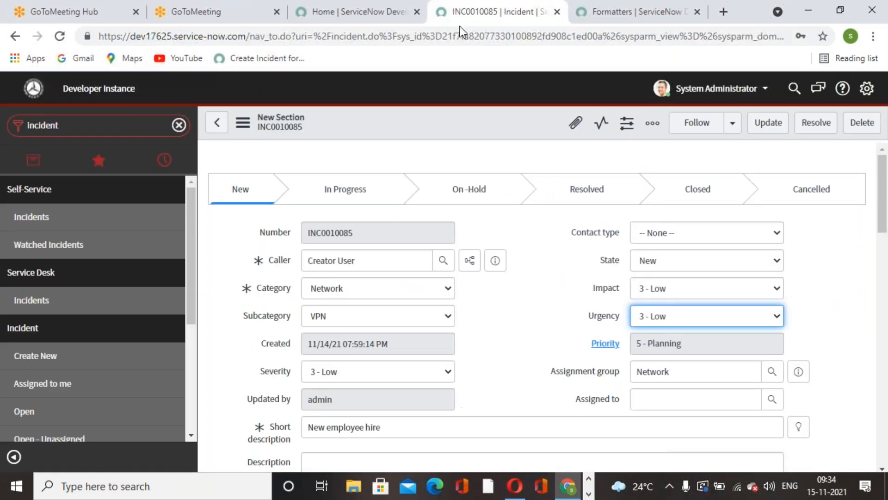
click(401, 21)
click(490, 12)
click(645, 22)
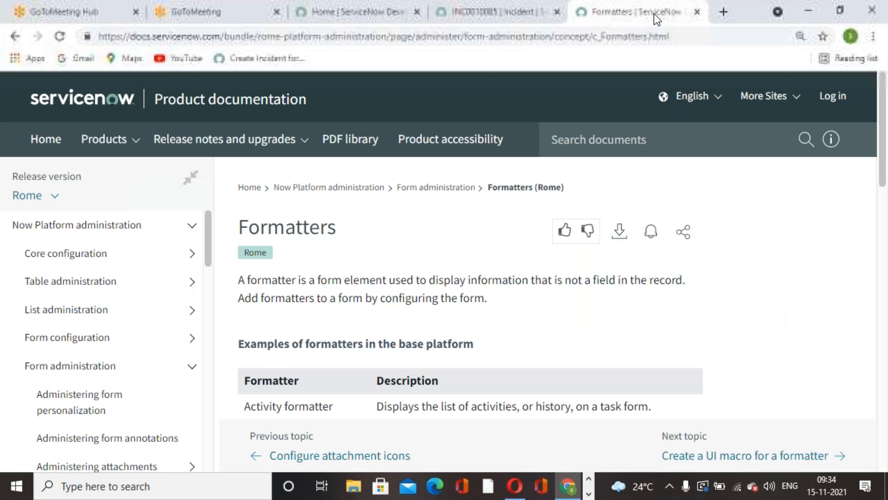
click(700, 13)
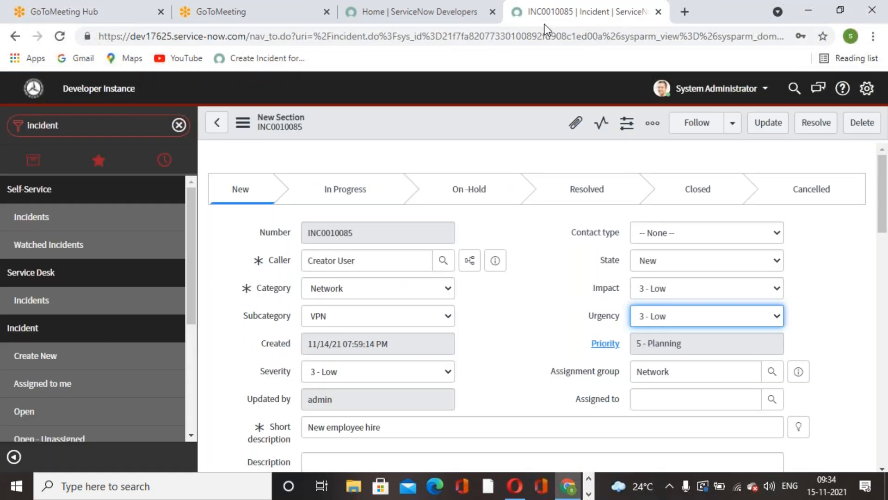
Duplicate the browser tab showing incident INC0010085
click(524, 290)
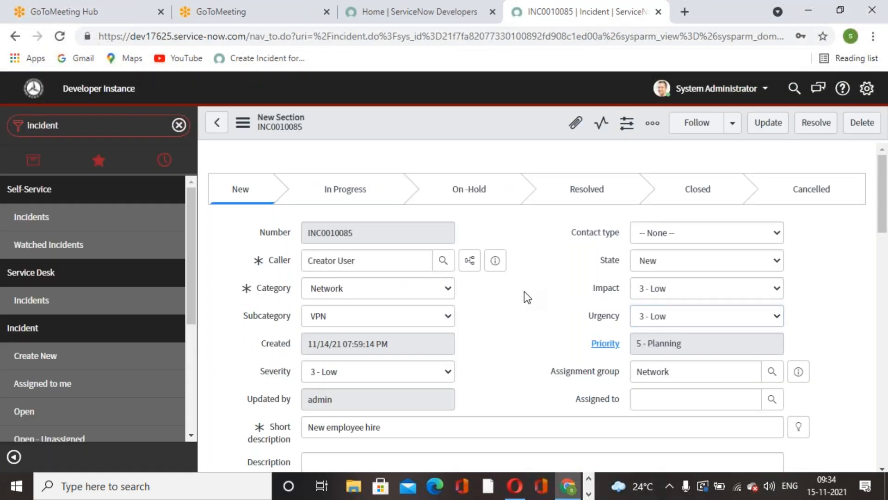
right_click(476, 124)
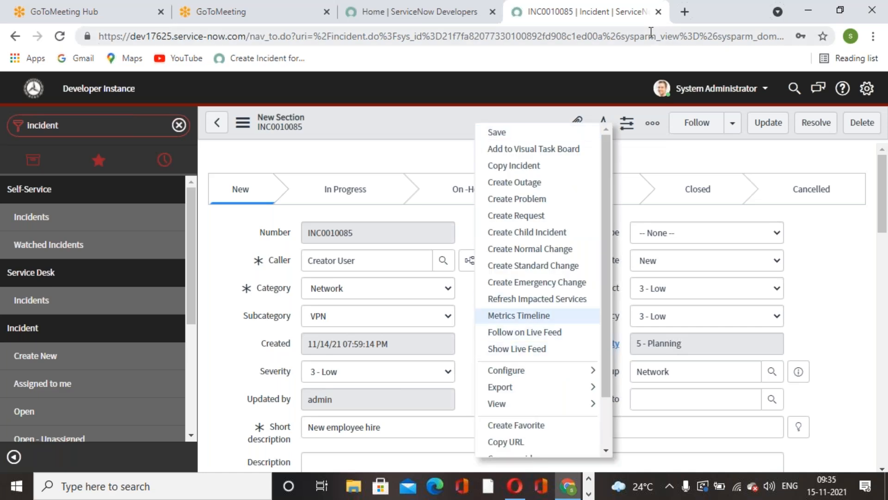
right_click(648, 14)
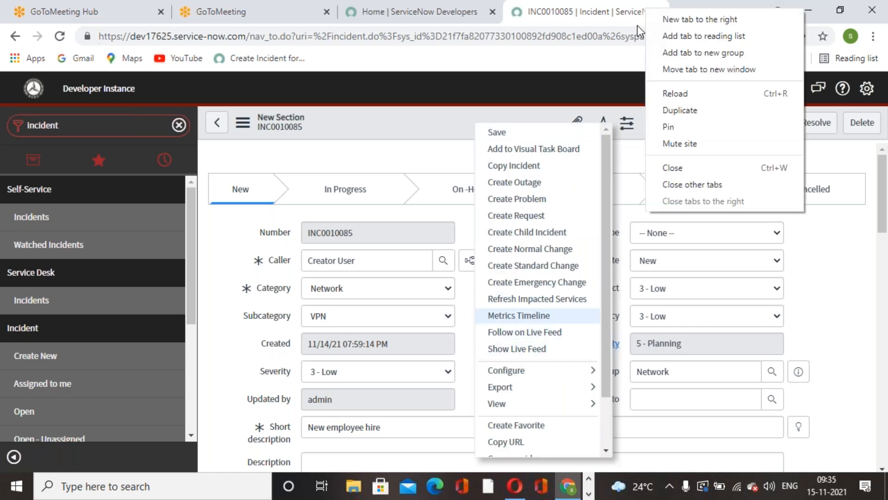
click(676, 109)
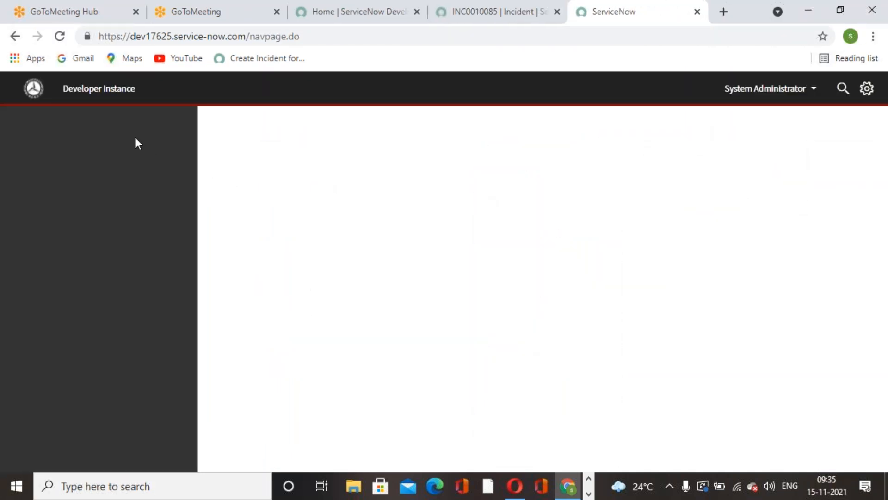
Find "business rules" in the navigator and open the Business Rules list under System Definition
click(136, 132)
text(b)
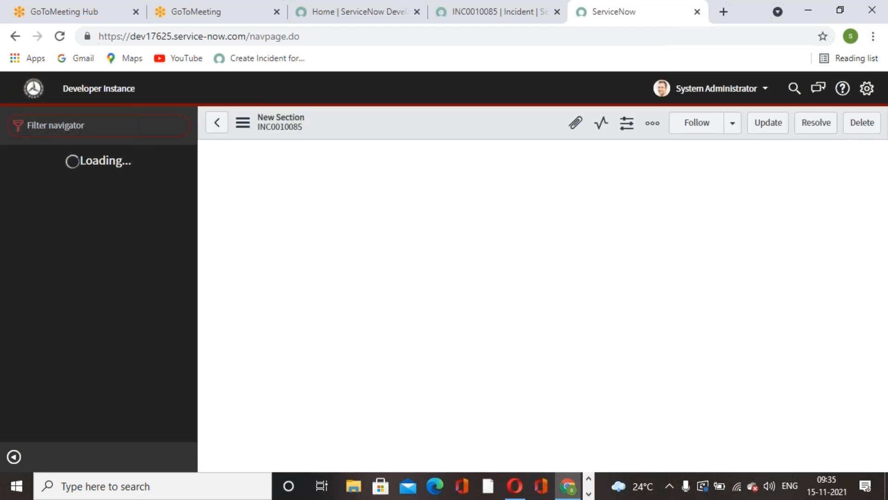
text(us)
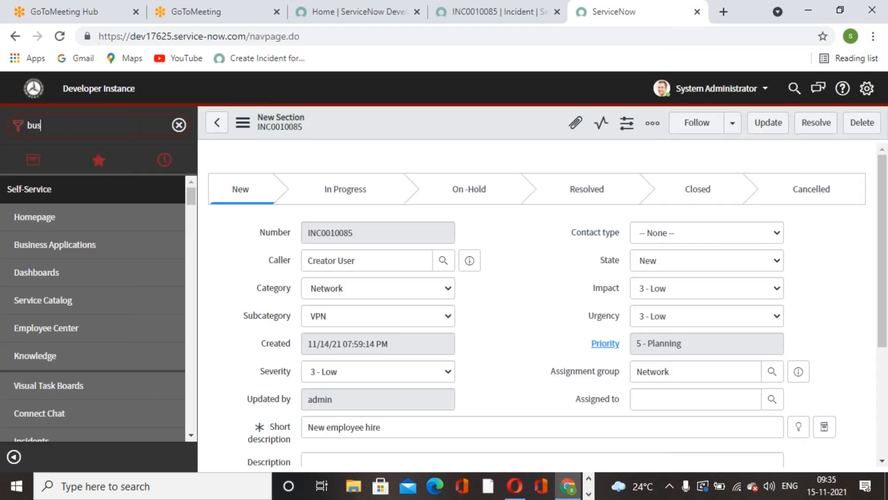
text(iness rules)
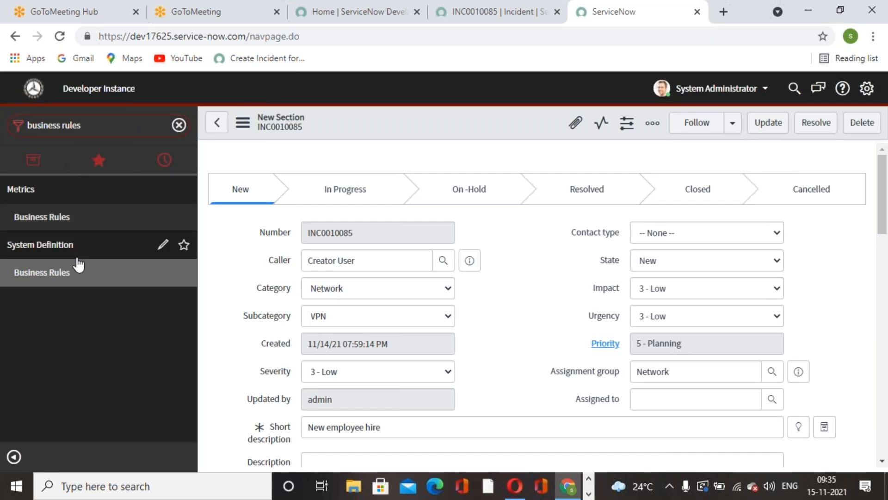
click(51, 281)
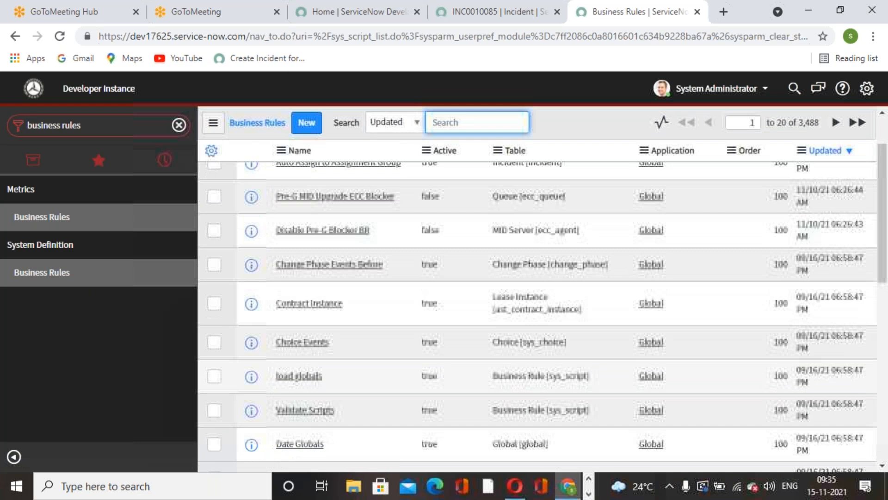
Filter the business rules list to rules whose table starts with "incident"
scroll(537, 296, down, 6)
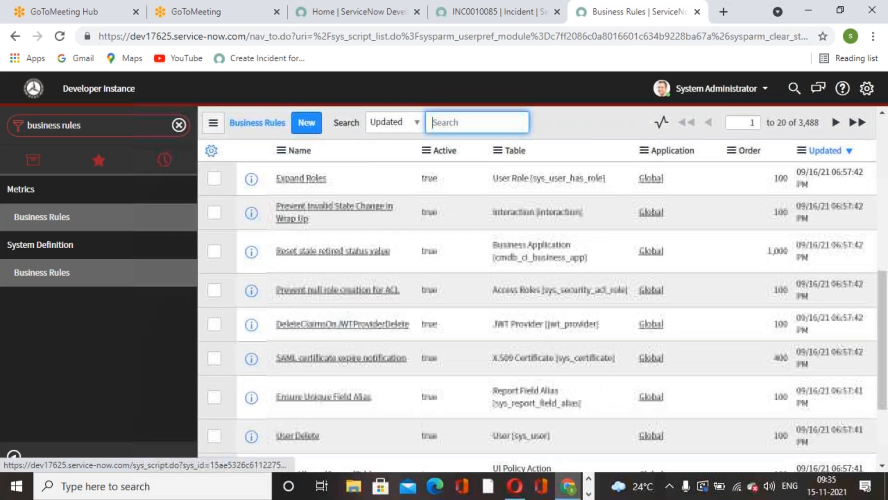
scroll(537, 296, up, 6)
scroll(333, 284, up, 1)
click(330, 199)
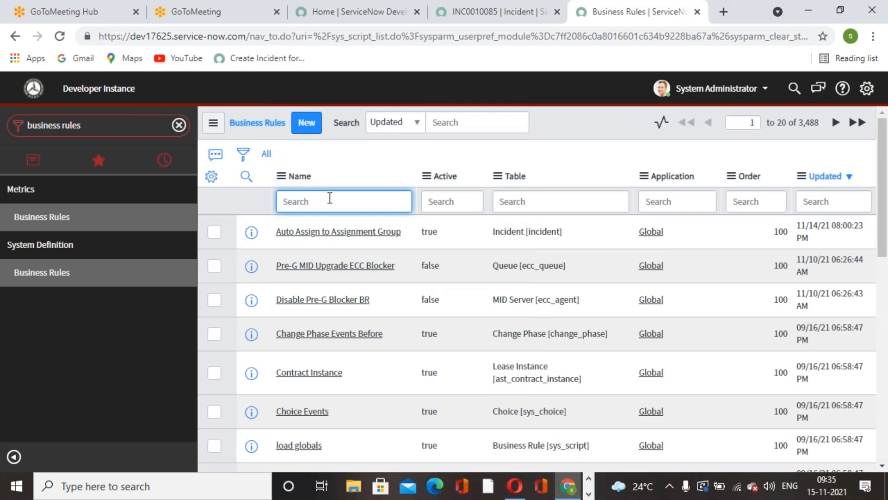
click(513, 201)
text(incident)
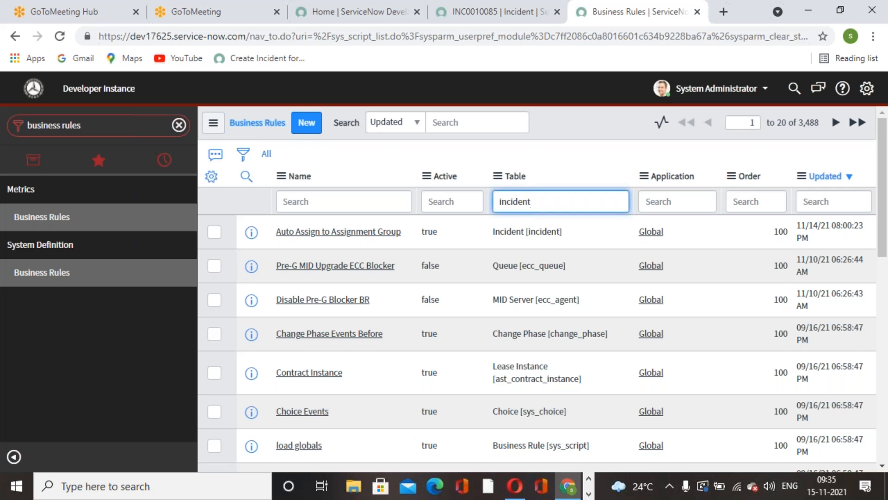
key(Return)
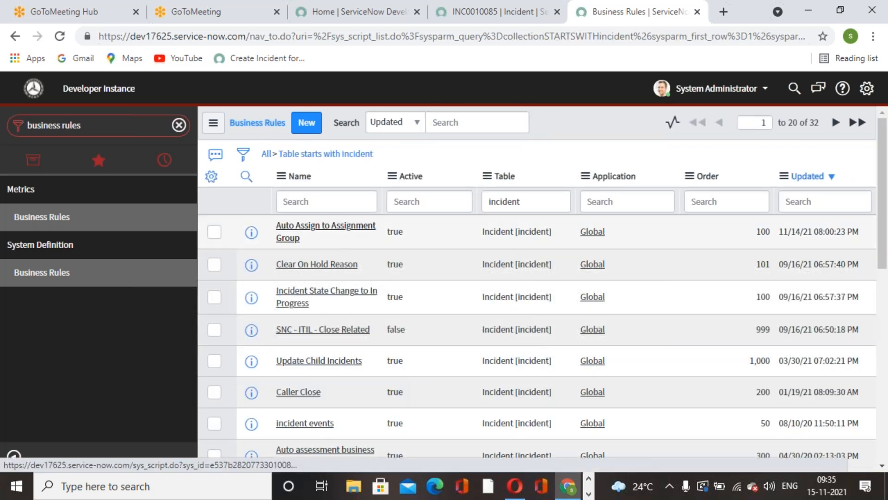
Open the "Auto Assign to Assignment Group" rule and review its field values and message under Actions
click(324, 226)
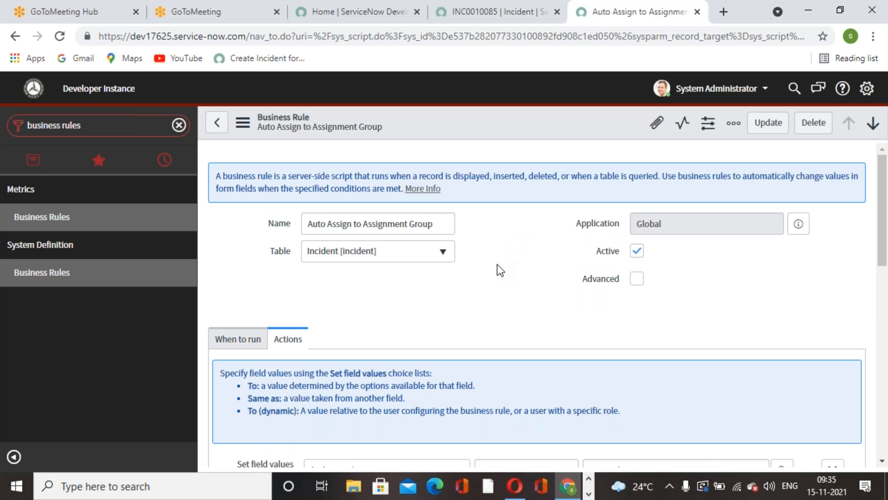
scroll(498, 264, down, 3)
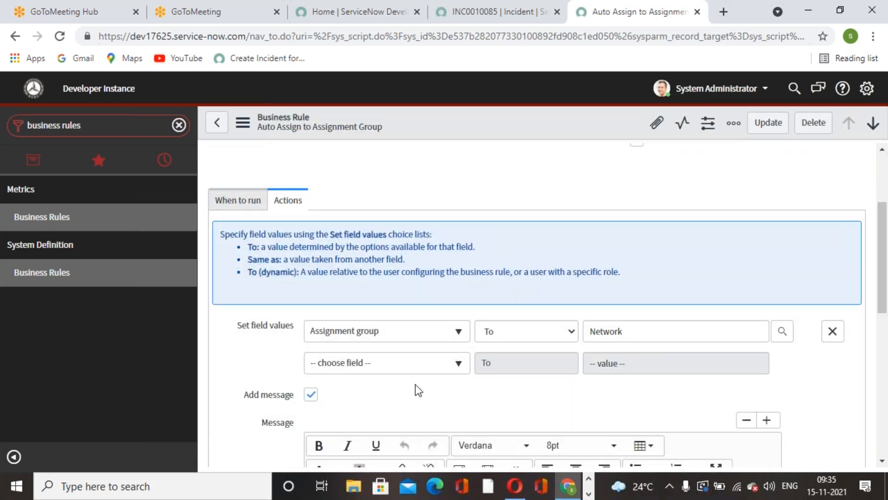
scroll(357, 333, up, 1)
scroll(371, 463, down, 3)
scroll(395, 325, up, 5)
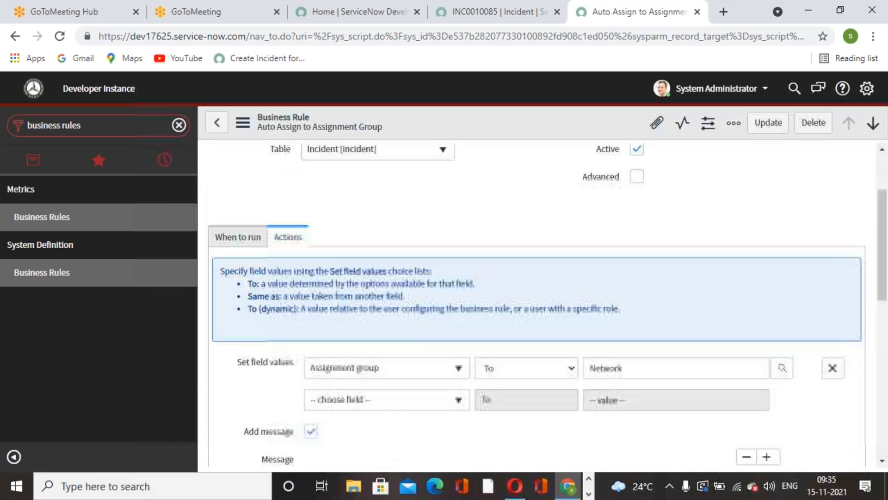
Review when the rule runs, checking its Insert and Update options and its filter conditions
click(265, 338)
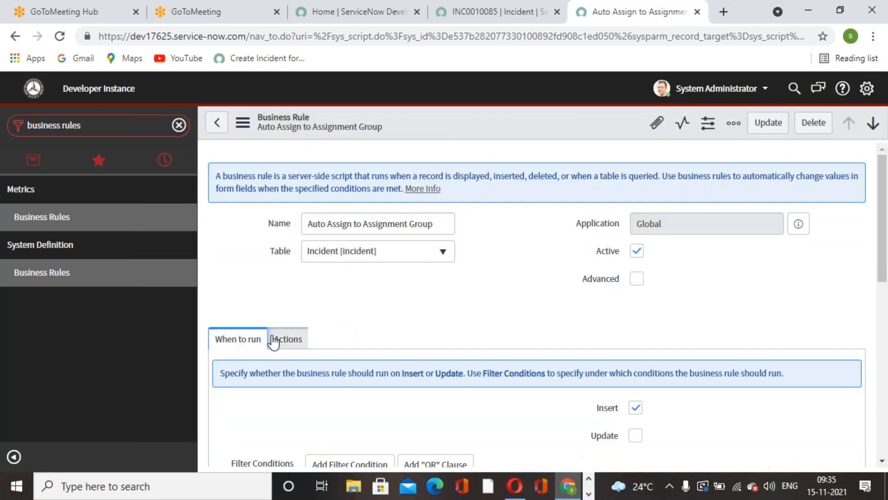
scroll(427, 342, down, 3)
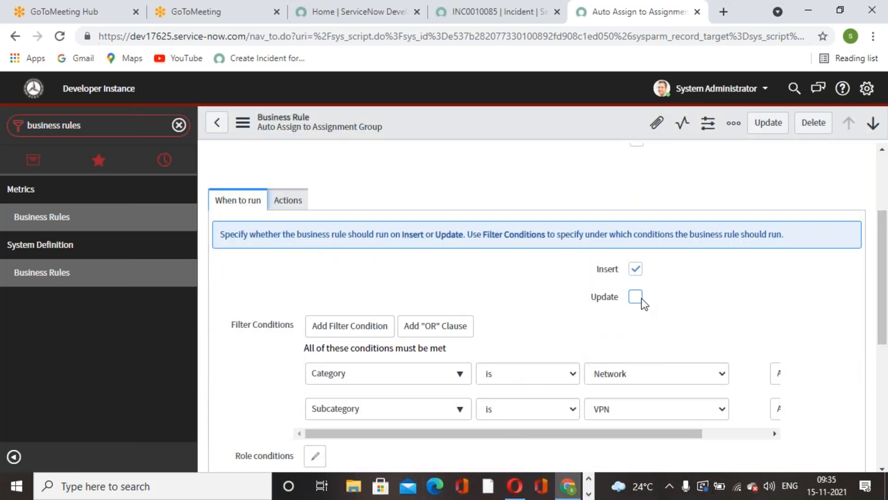
scroll(512, 333, down, 5)
scroll(512, 340, up, 5)
scroll(482, 396, up, 3)
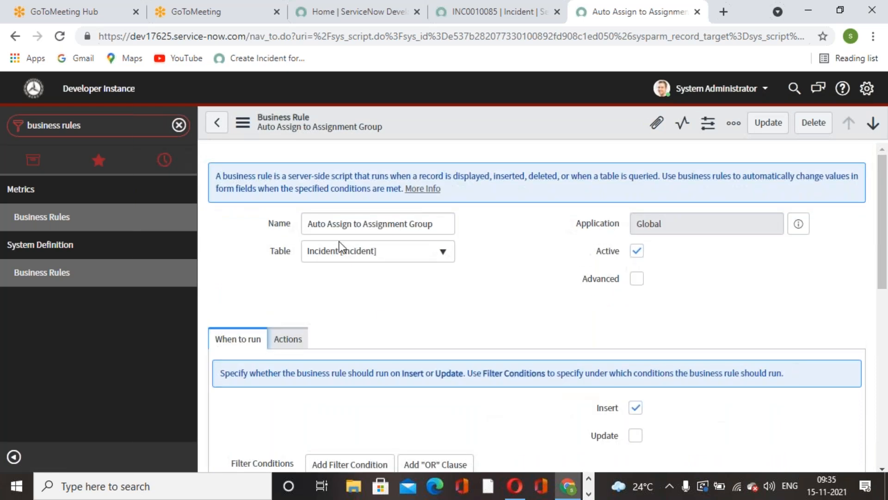
Return to the Business Rules list, switch to Word and read the exercise's filter conditions, actions and the "Scripting in Business Rules" section
click(216, 122)
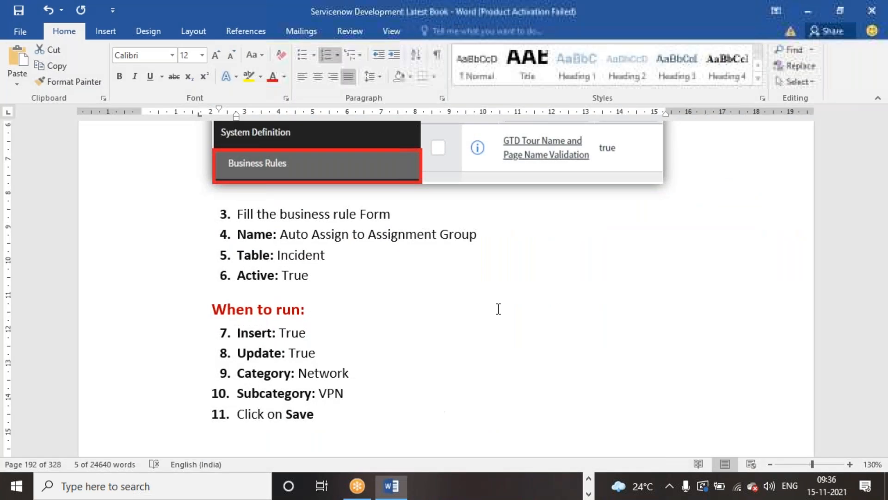
click(499, 309)
scroll(500, 306, down, 15)
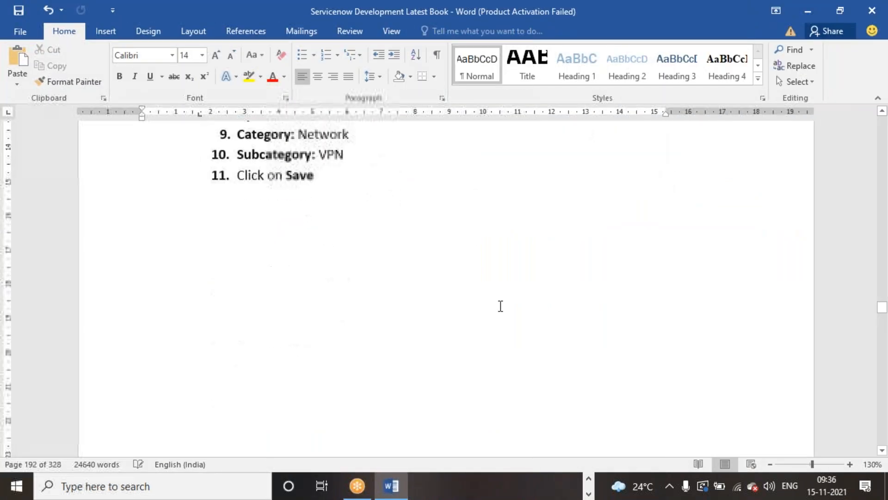
scroll(498, 303, down, 5)
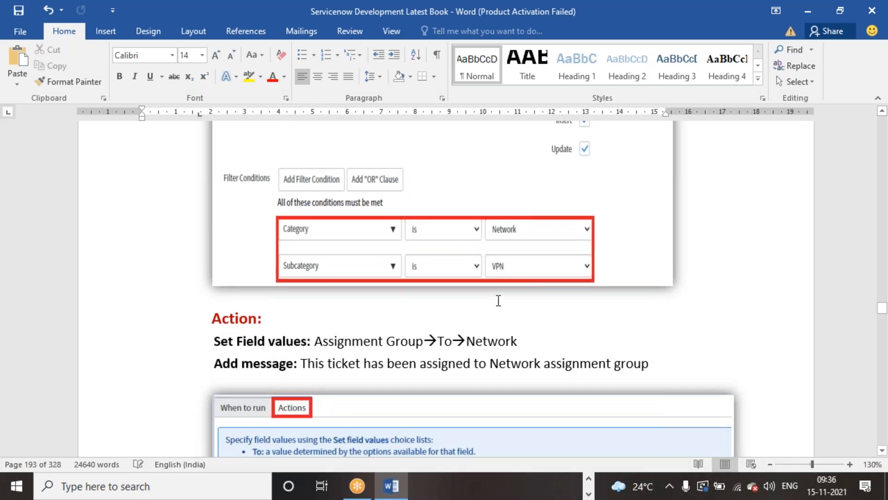
scroll(414, 324, down, 10)
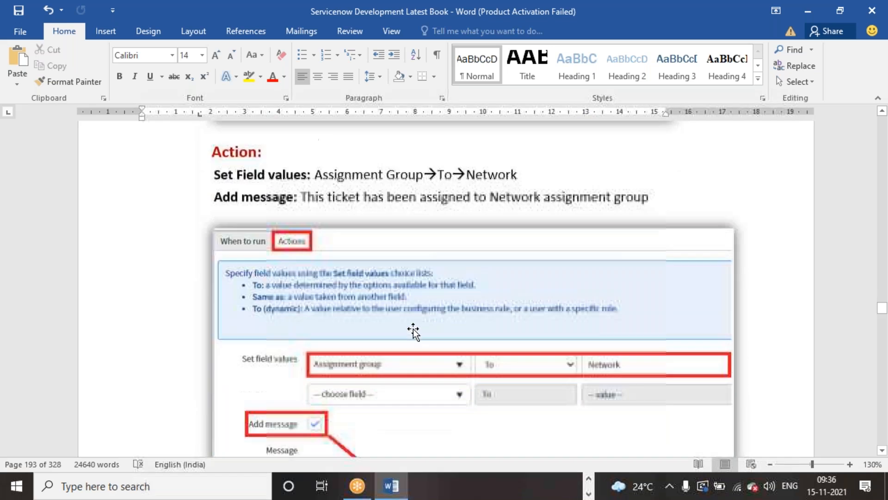
scroll(414, 331, down, 10)
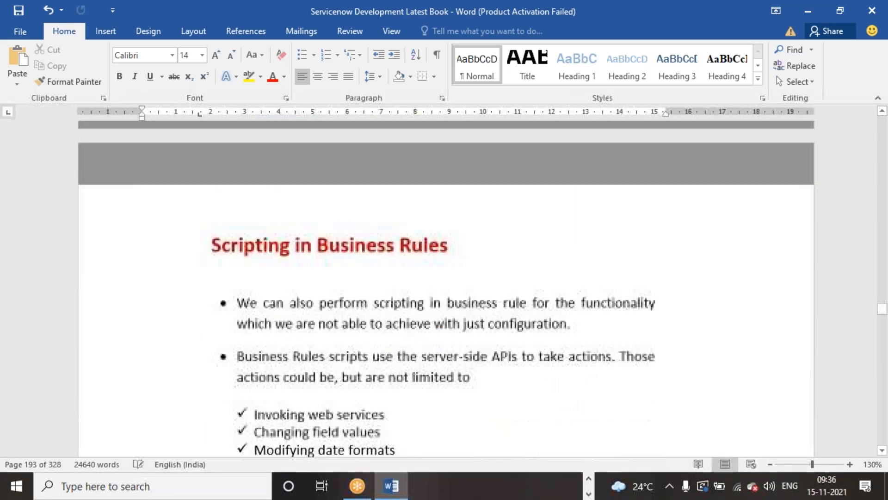
scroll(876, 147, up, 2)
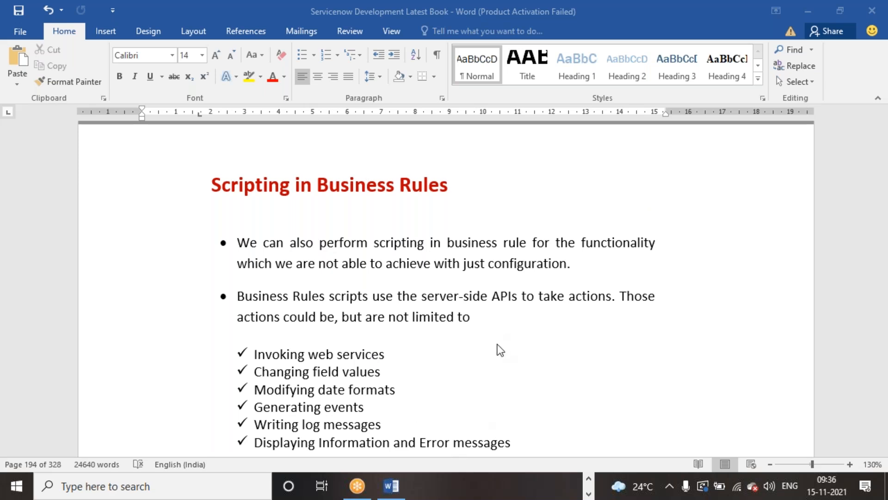
Switch back to Chrome, review the saved Network/VPN incident and its form options, and return to the Business Rules list
click(588, 478)
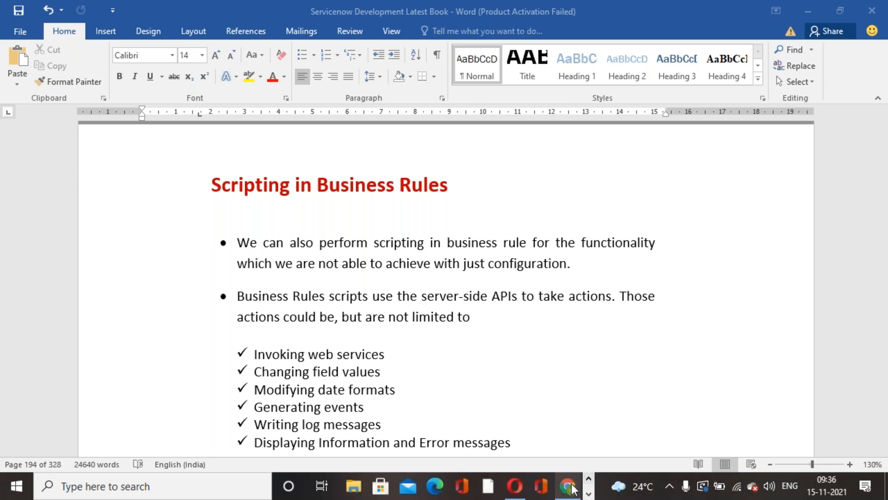
click(574, 488)
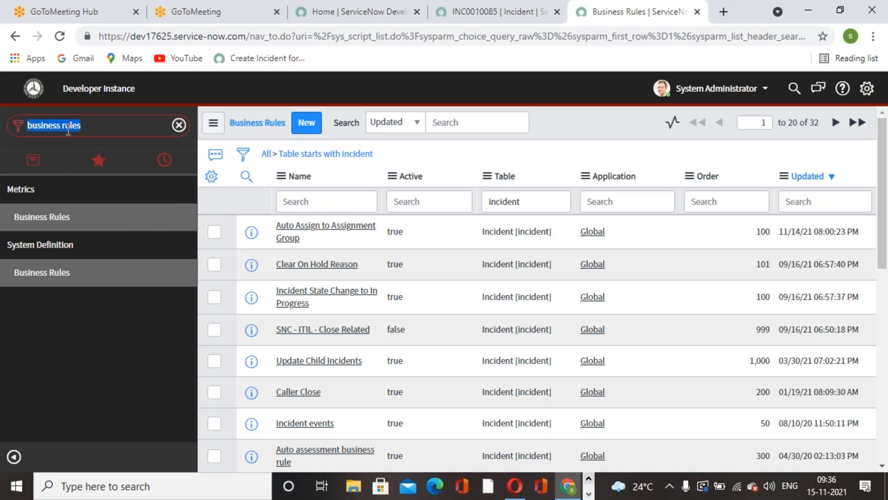
click(454, 19)
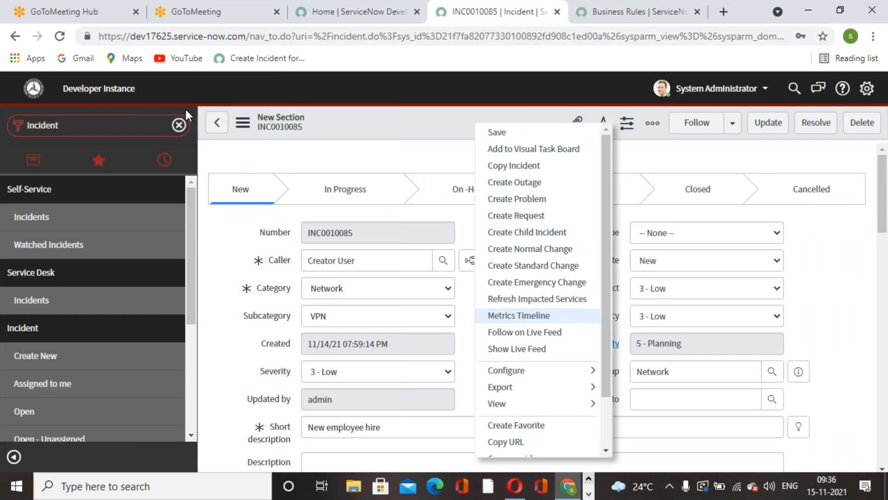
click(679, 157)
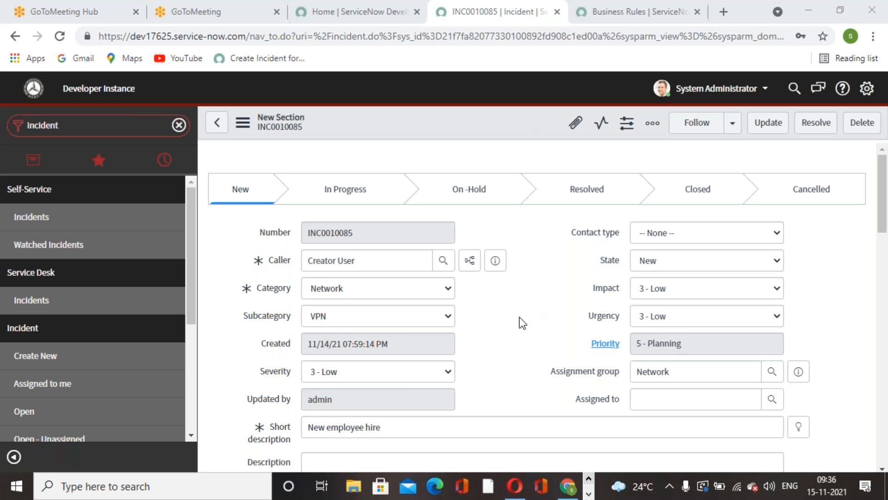
right_click(440, 118)
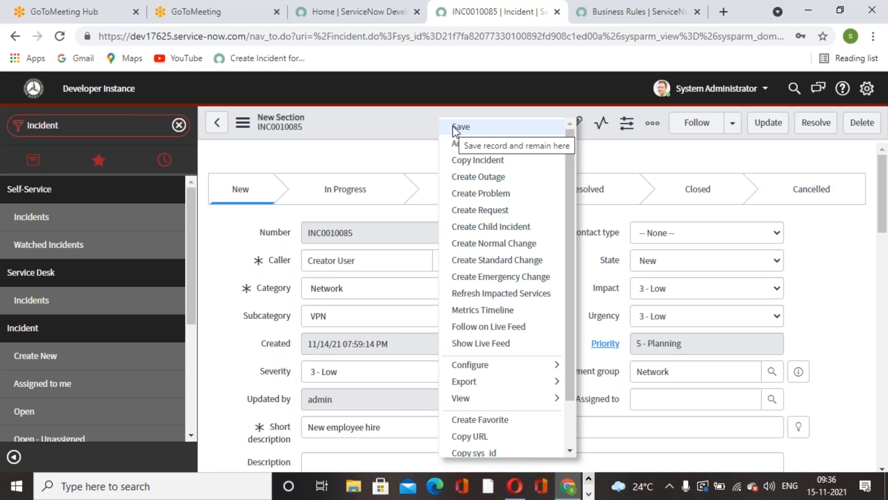
click(670, 18)
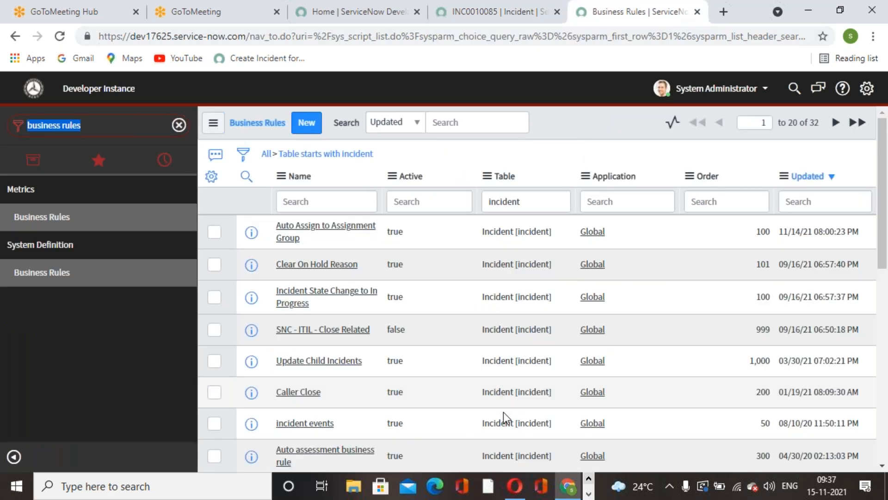
Switch to the Opera browser and quit it with all its open pages
click(515, 486)
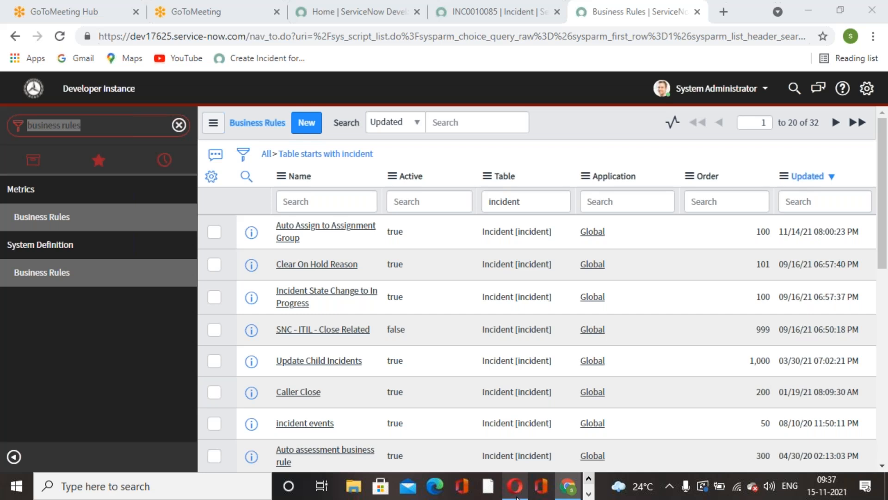
click(876, 11)
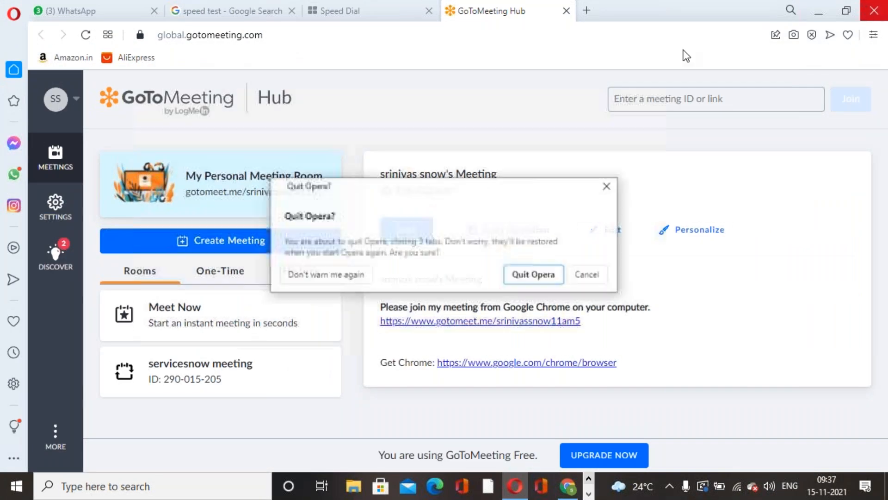
click(532, 273)
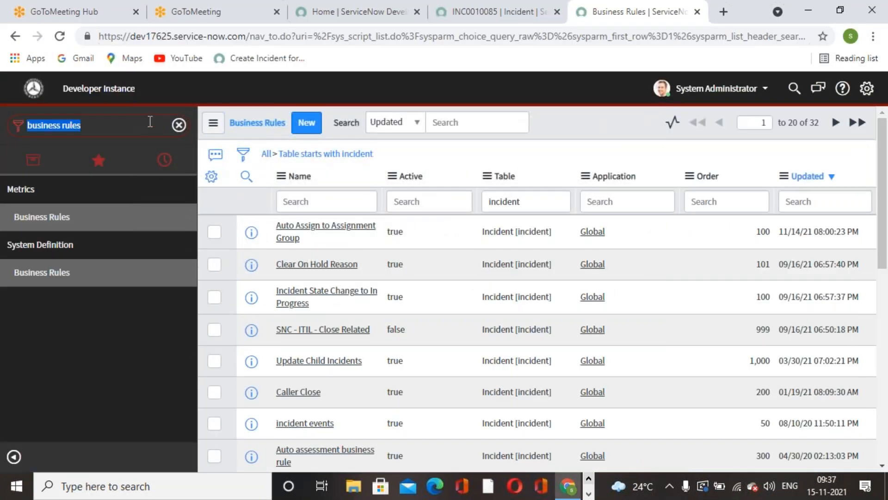
Find "Incident" in the navigator and open a new incident form
click(144, 121)
key(ctrl+a)
text(In)
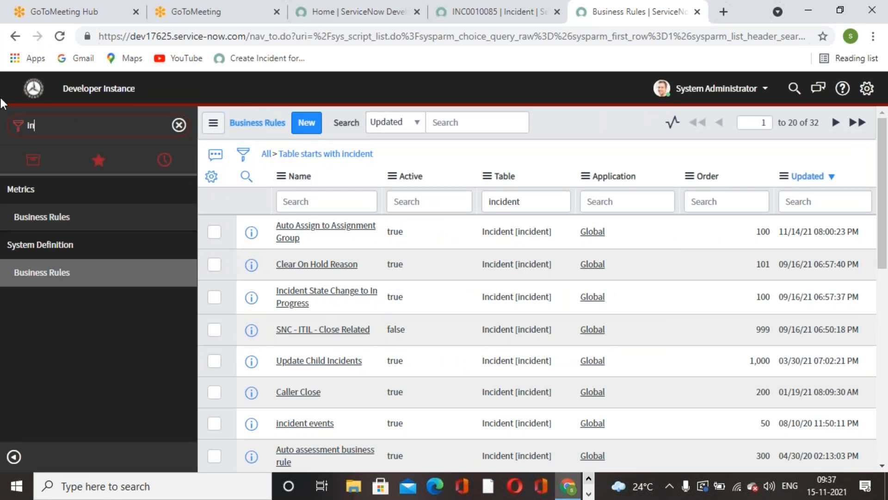
text(cident)
click(33, 354)
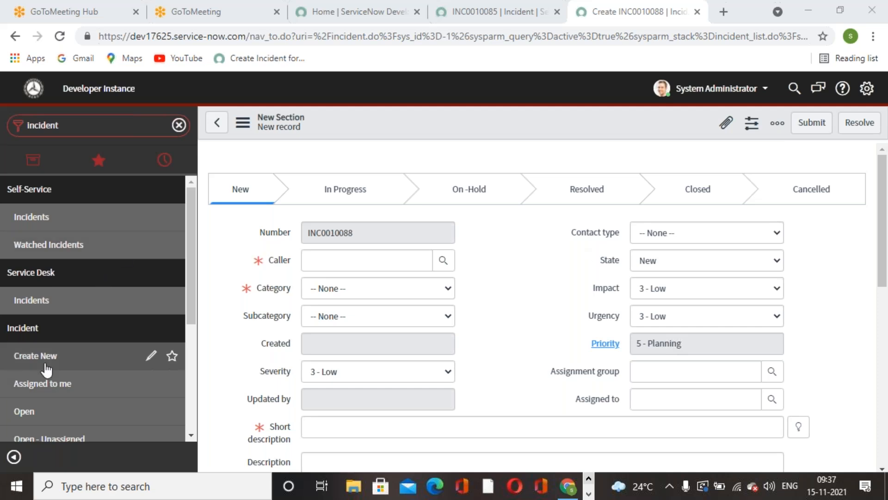
Try the On Hold state on the new incident, check the On hold reason field, and set the state back to New
click(744, 262)
click(677, 303)
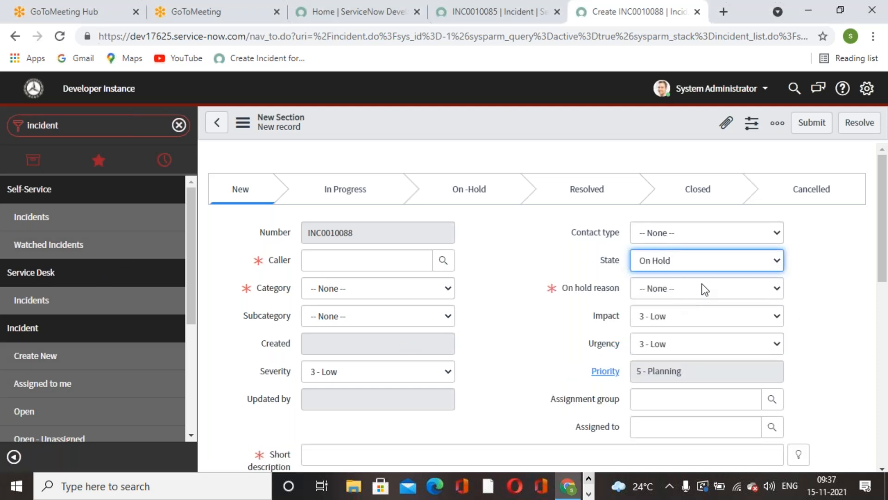
click(749, 287)
click(845, 310)
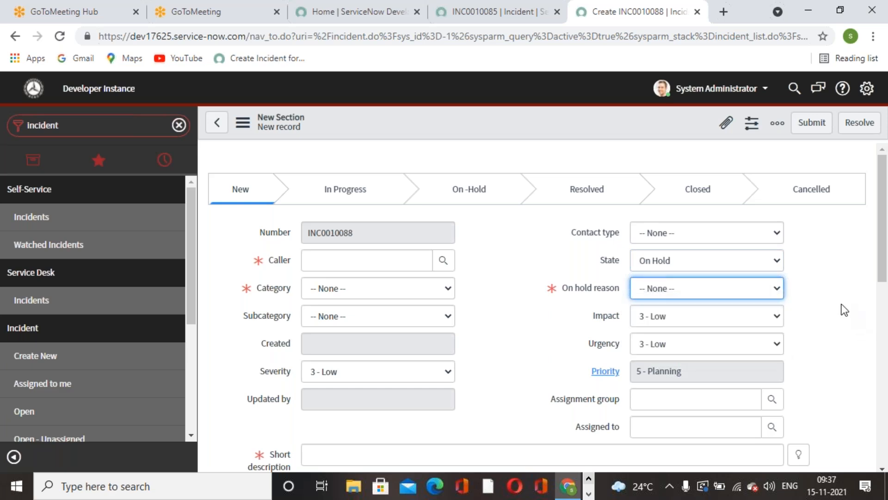
click(776, 267)
click(813, 292)
click(778, 265)
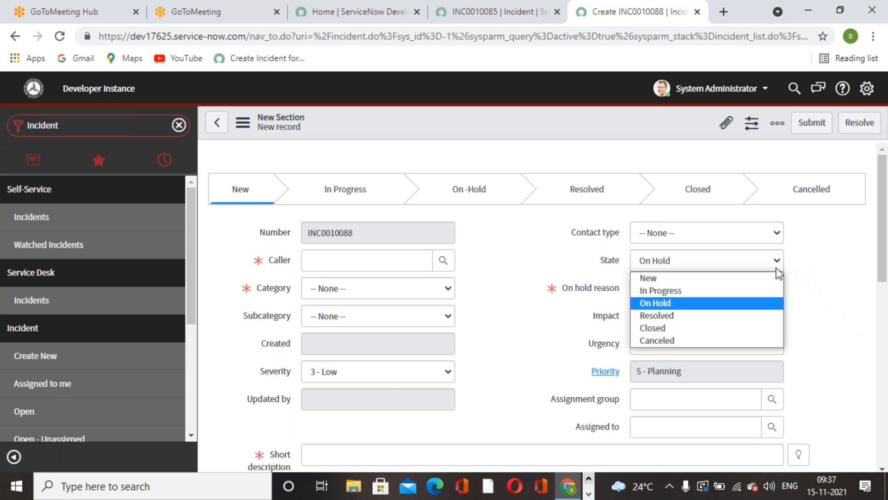
click(688, 277)
click(738, 369)
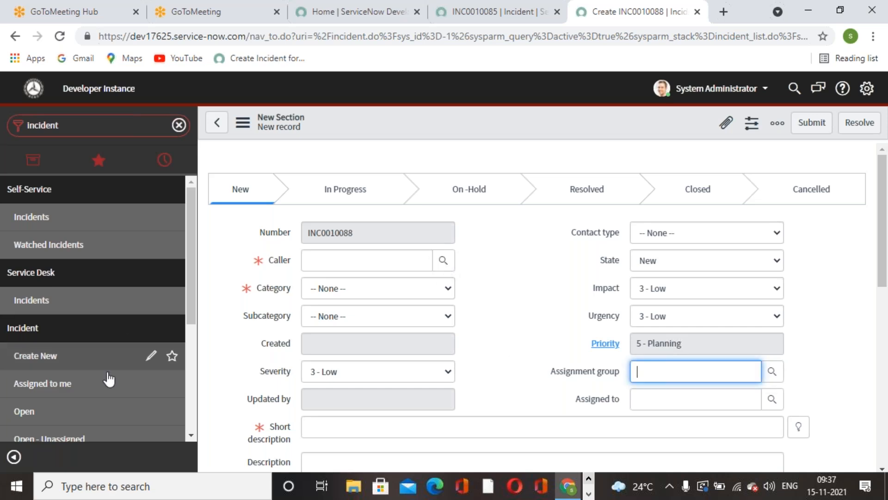
Choose a caller for the new incident and set its category to Hardware
scroll(116, 379, down, 3)
click(443, 260)
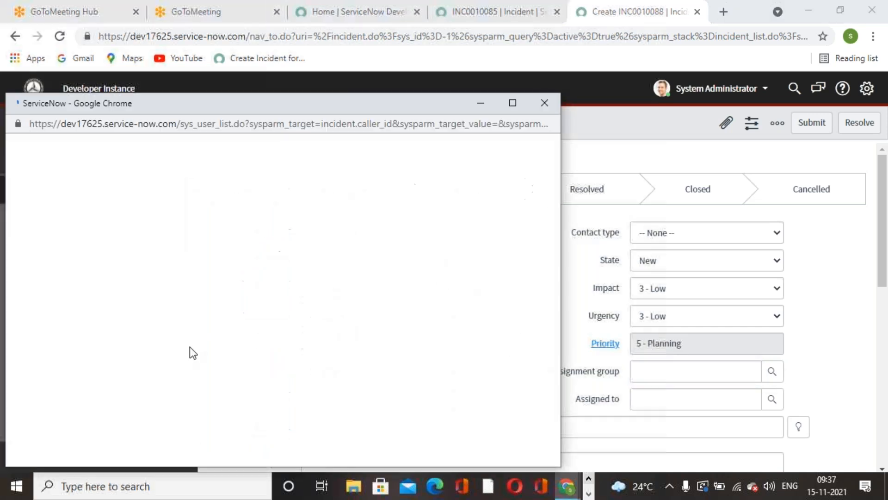
click(90, 347)
click(448, 317)
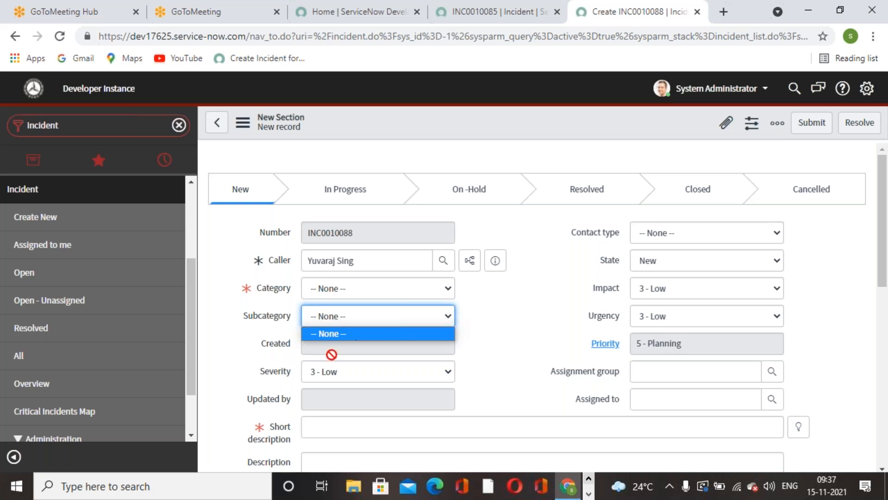
click(430, 288)
click(368, 341)
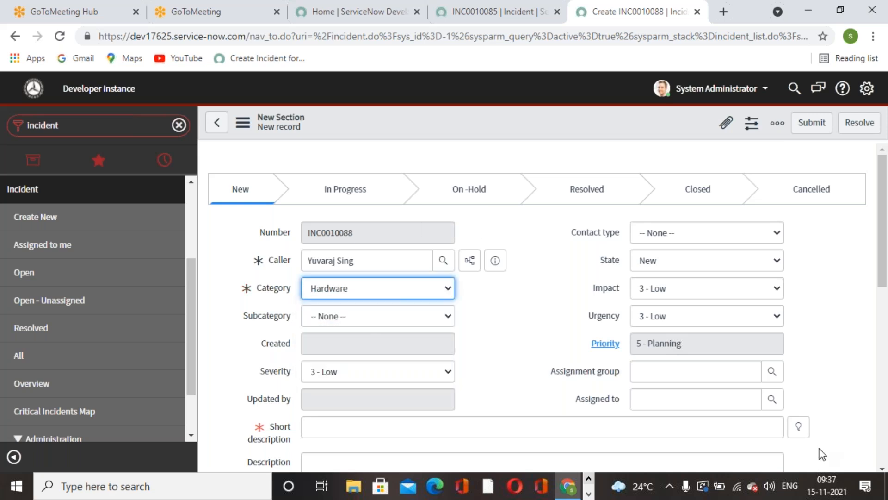
Fill the short description with the suggested text "Request for a Blackberry"
click(798, 427)
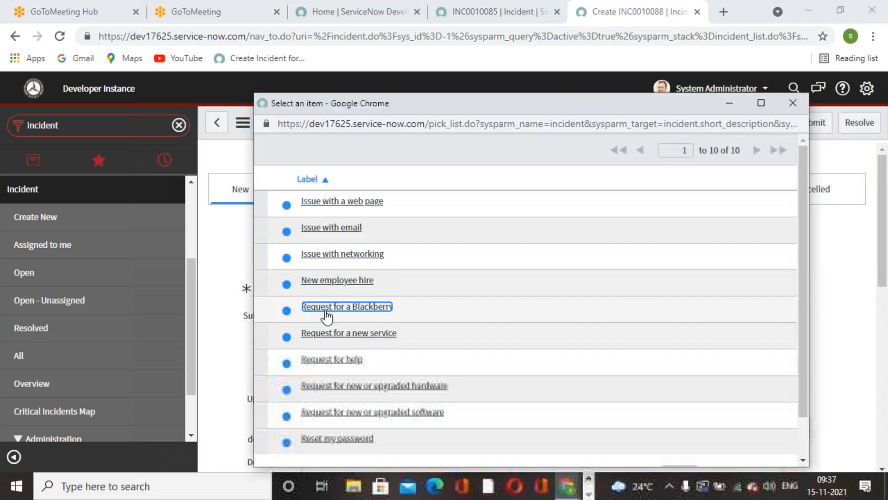
click(353, 307)
click(835, 360)
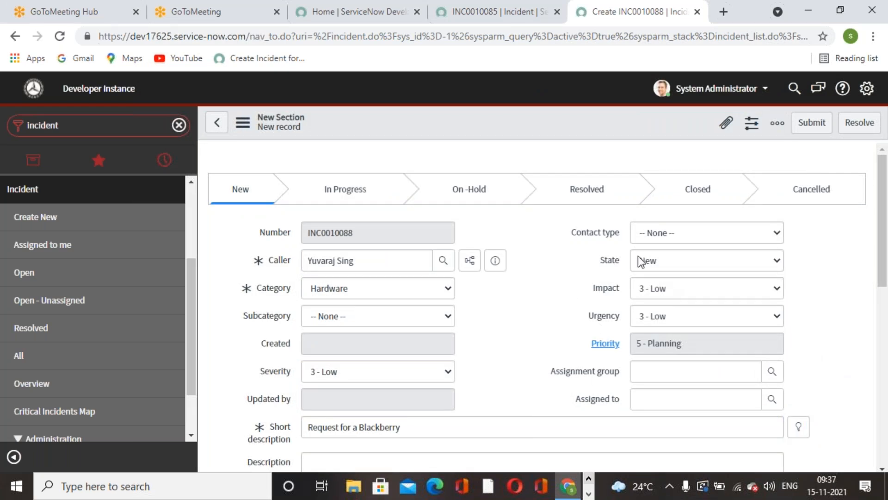
Set the assignment group to Network, assign the incident to one of its members, and save the record
click(742, 371)
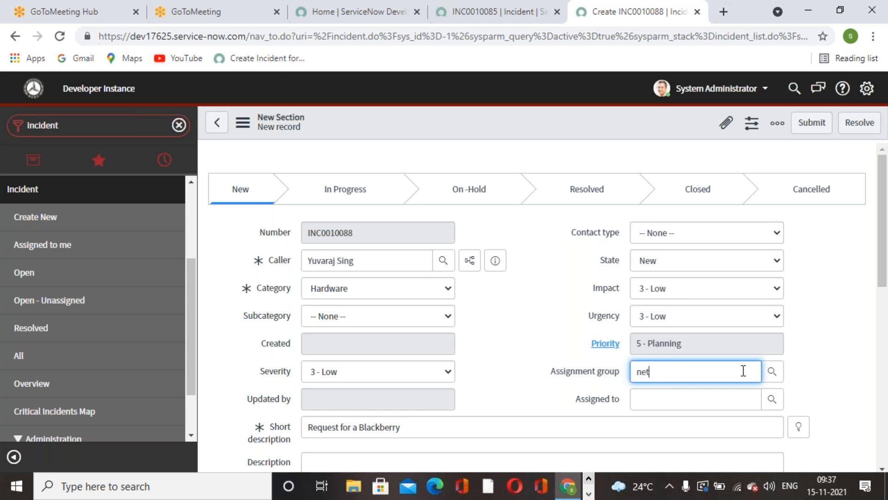
text(net)
click(652, 387)
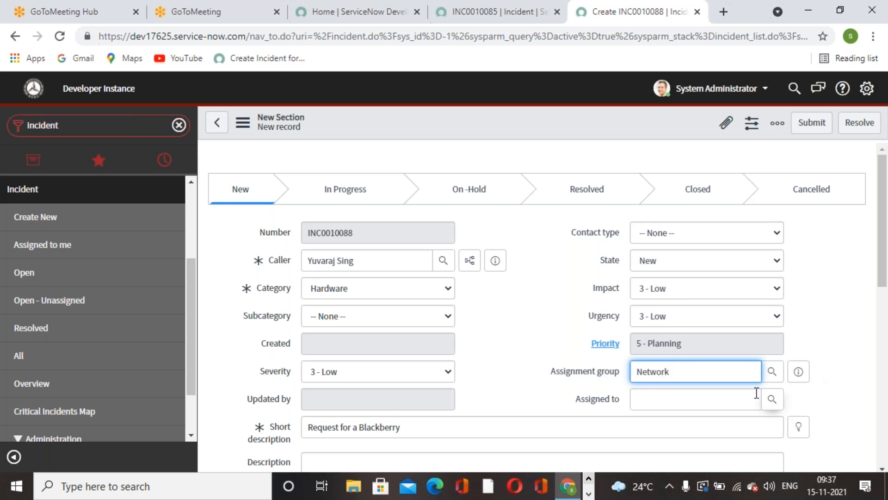
click(772, 399)
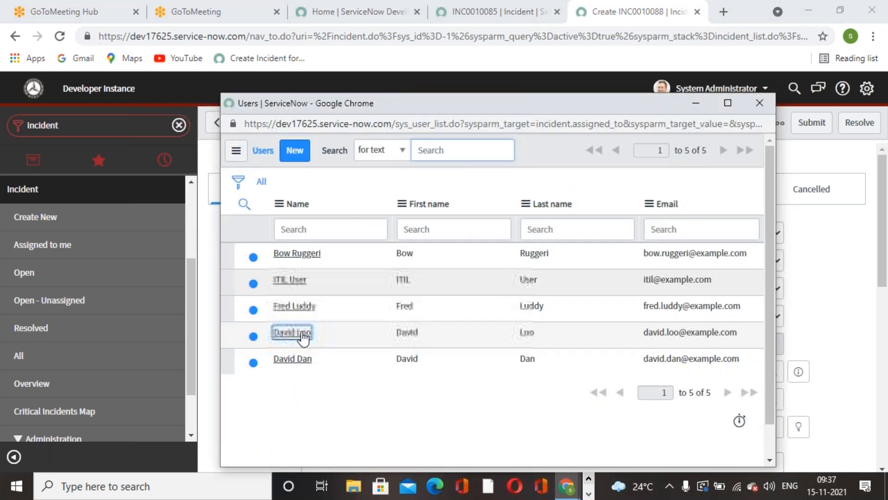
click(296, 336)
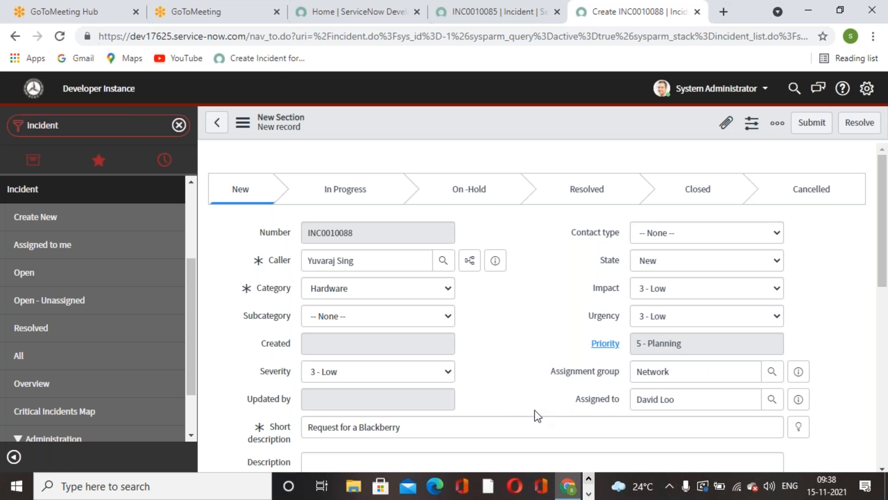
click(610, 402)
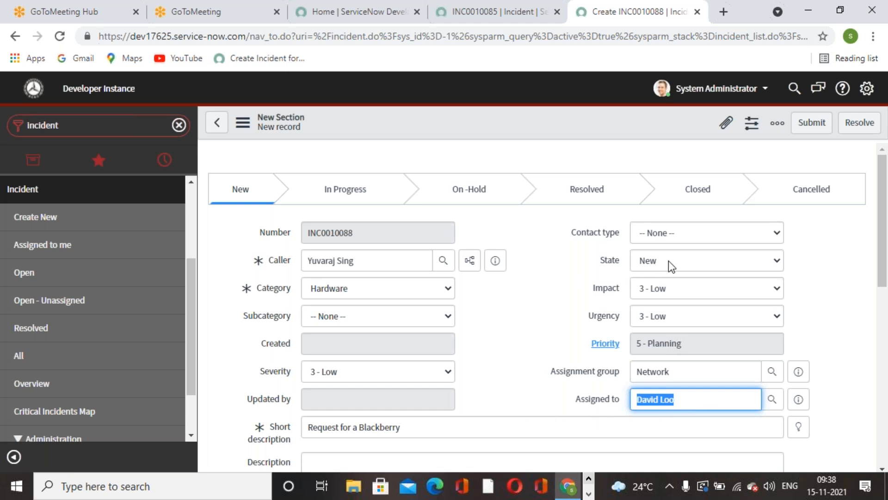
right_click(534, 115)
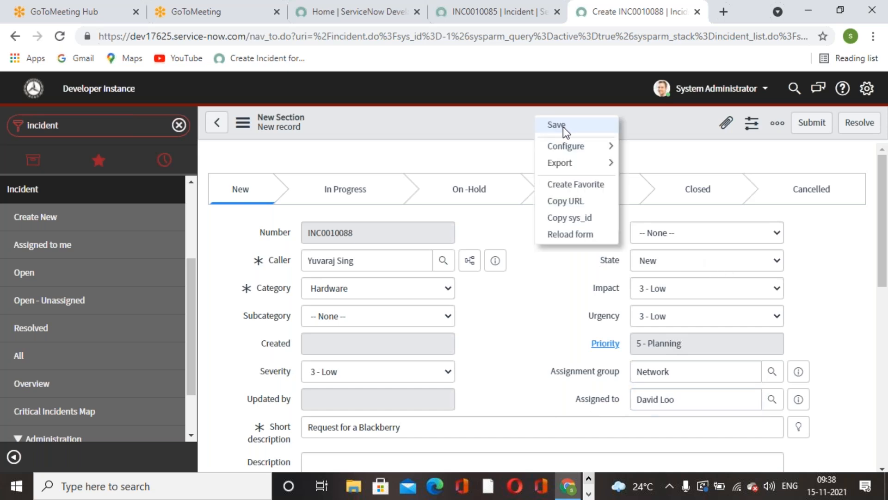
click(561, 126)
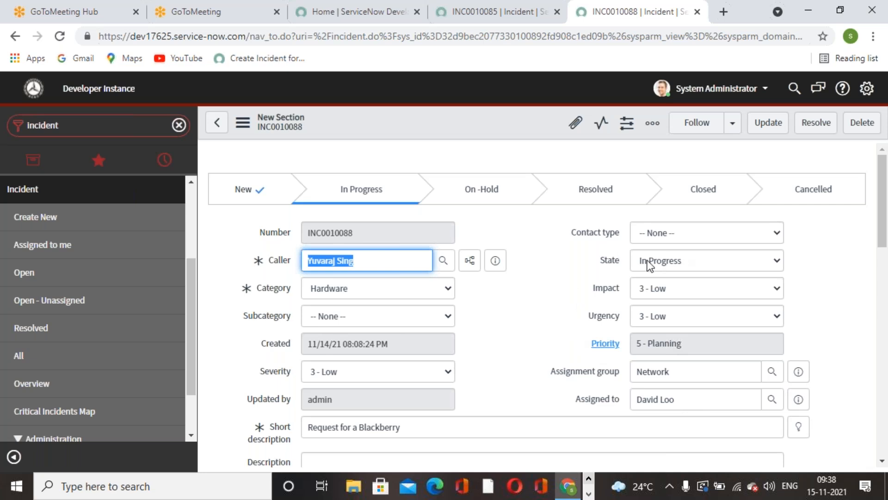
Open the business rules configured for the incident form from the INC0010085 record
click(78, 128)
text(bu)
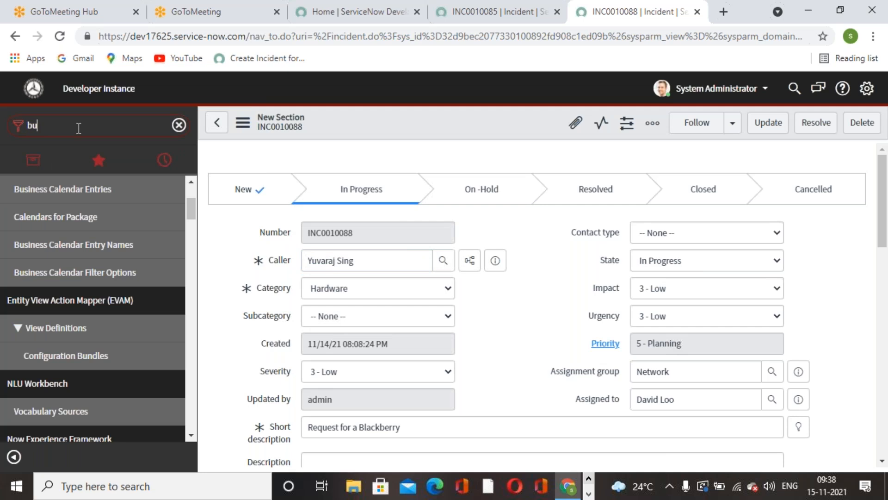
click(492, 21)
click(656, 155)
right_click(452, 116)
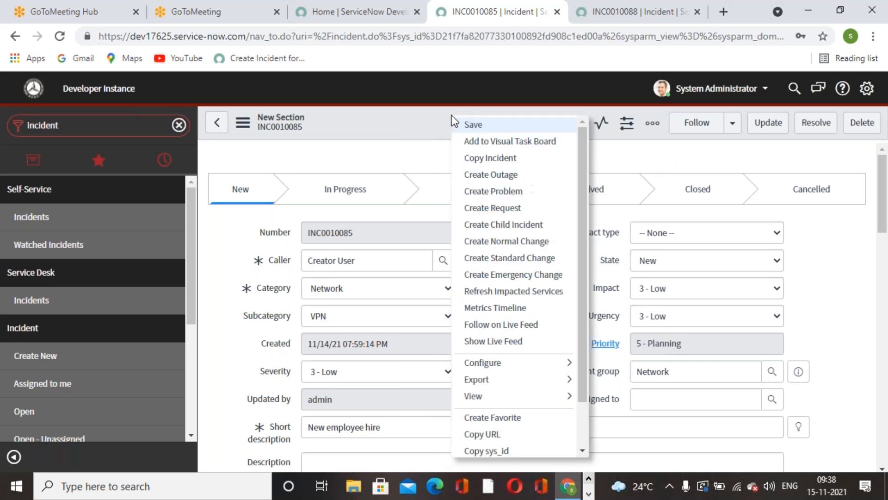
mouse_move(572, 365)
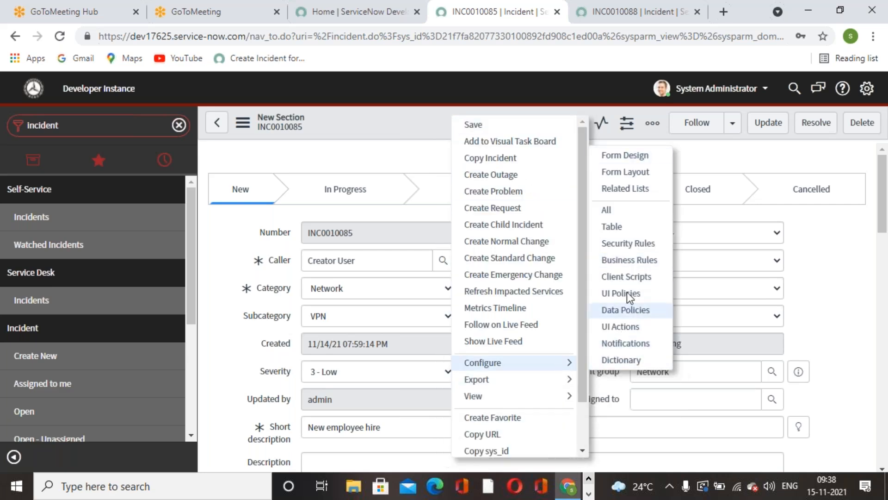
click(624, 262)
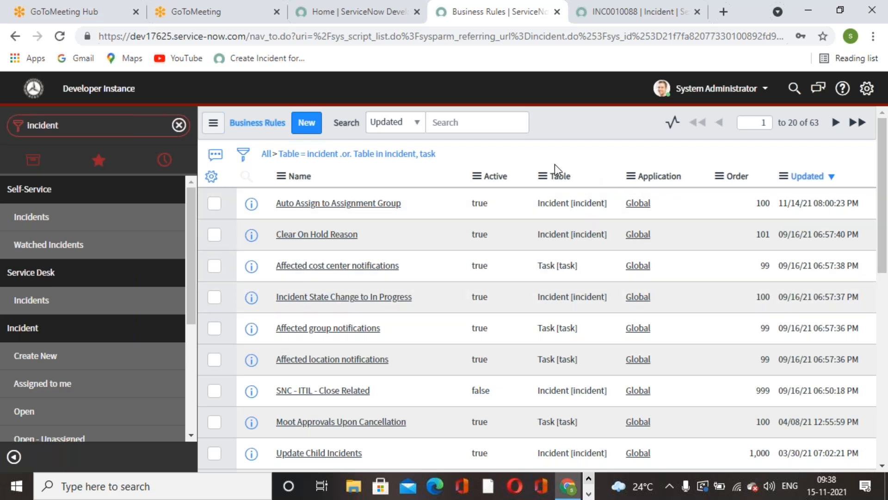
Clear the existing filter on the business rules list and filter the Table column by "incident"
click(266, 154)
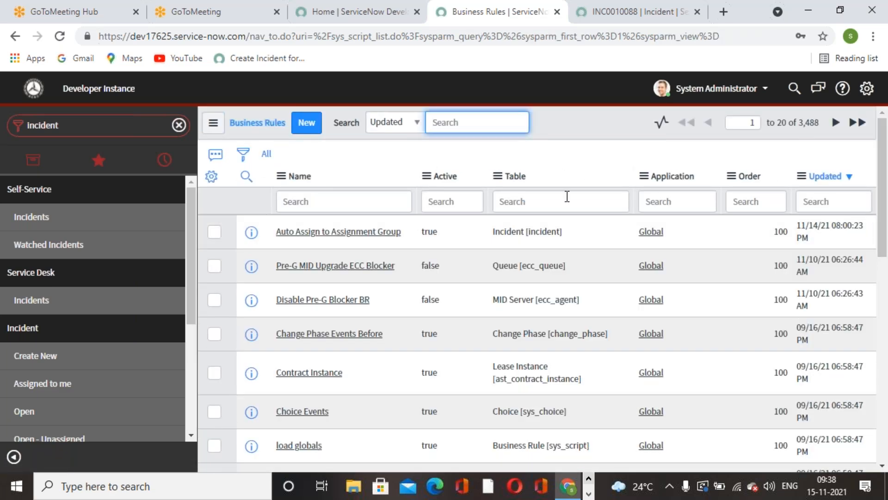
click(567, 196)
text(incident)
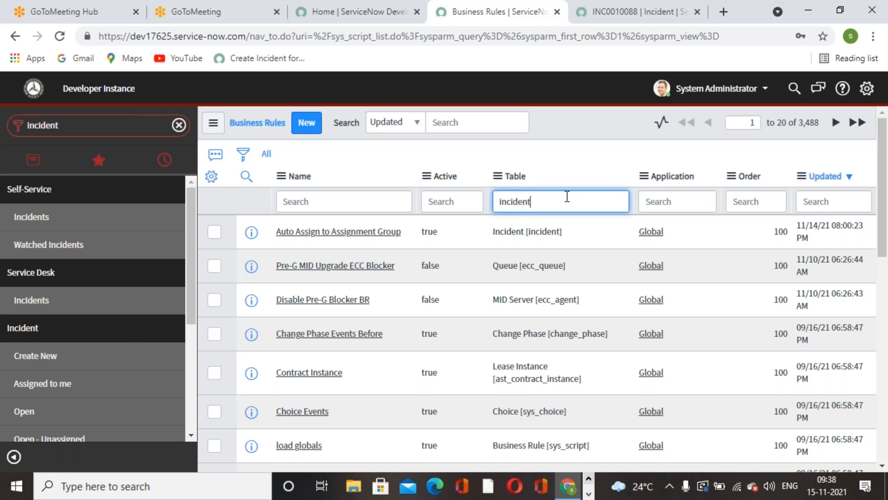
key(Return)
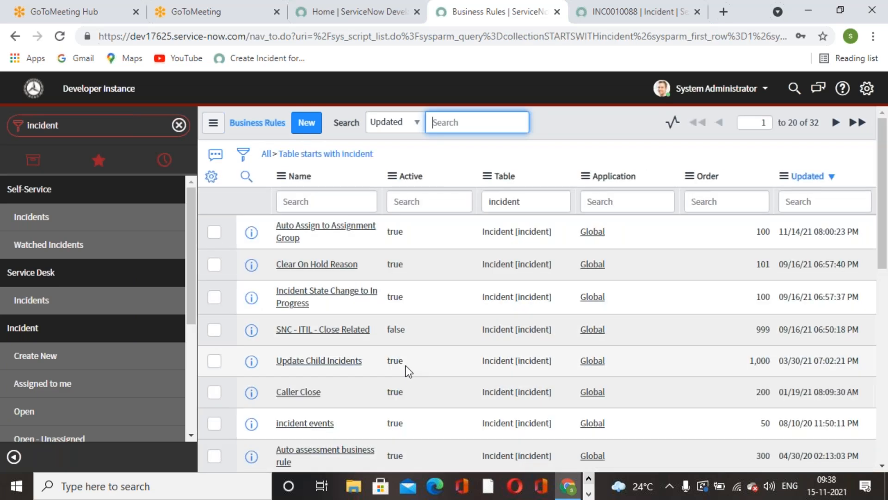
Open the Incident State Active on Assignment business rule and review its insert/update settings and filter conditions
scroll(338, 363, down, 2)
scroll(337, 363, down, 8)
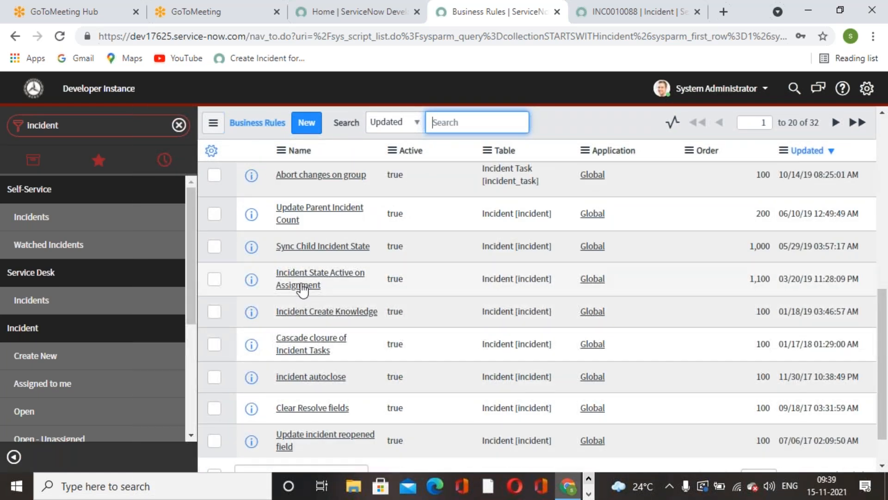
click(302, 290)
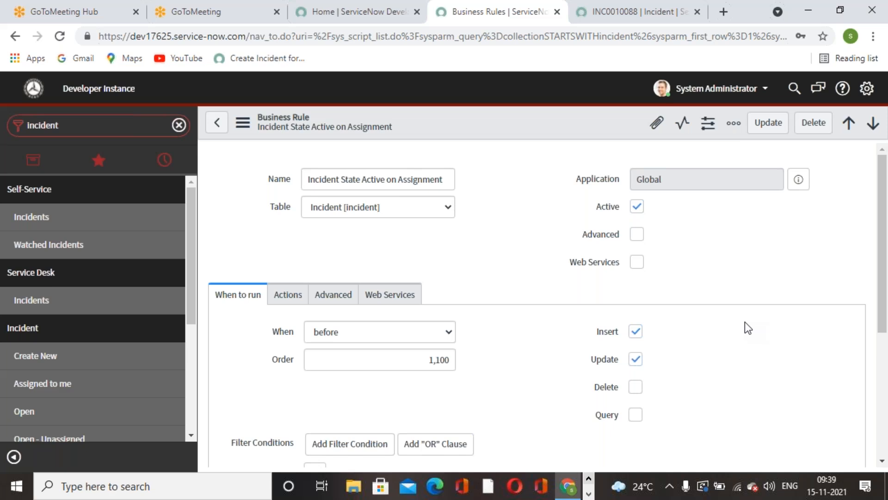
scroll(745, 321, down, 3)
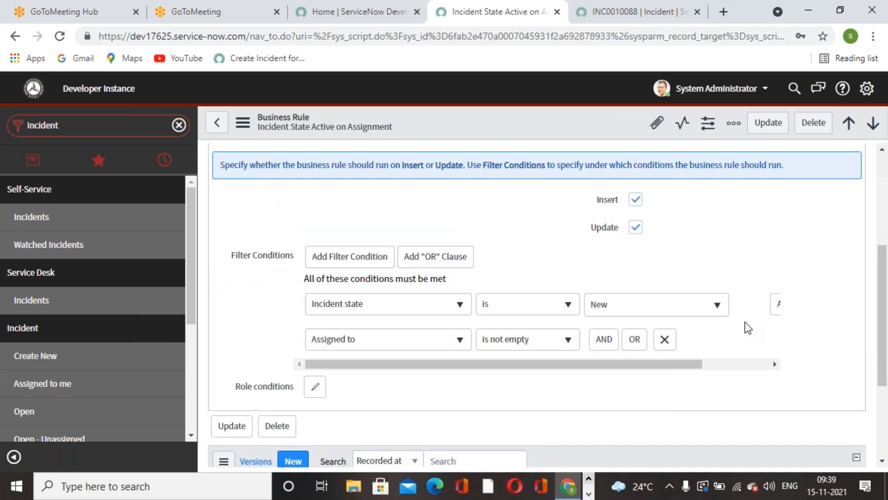
scroll(745, 323, up, 5)
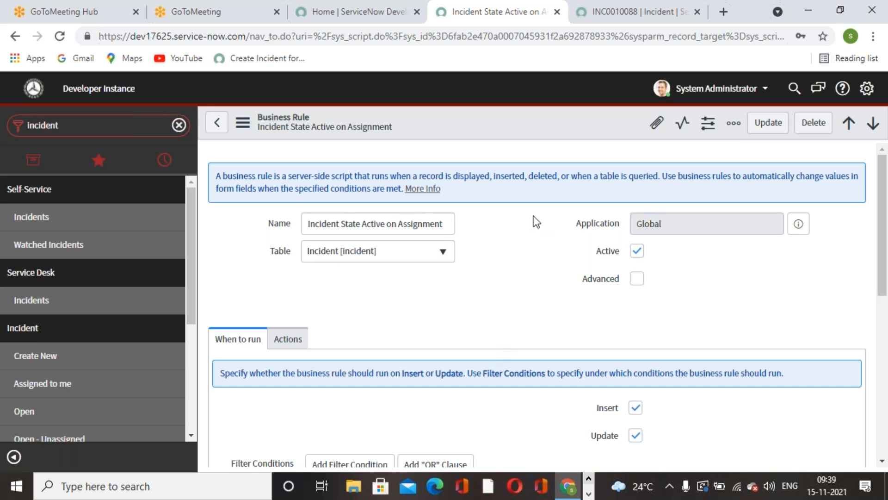
scroll(521, 316, down, 5)
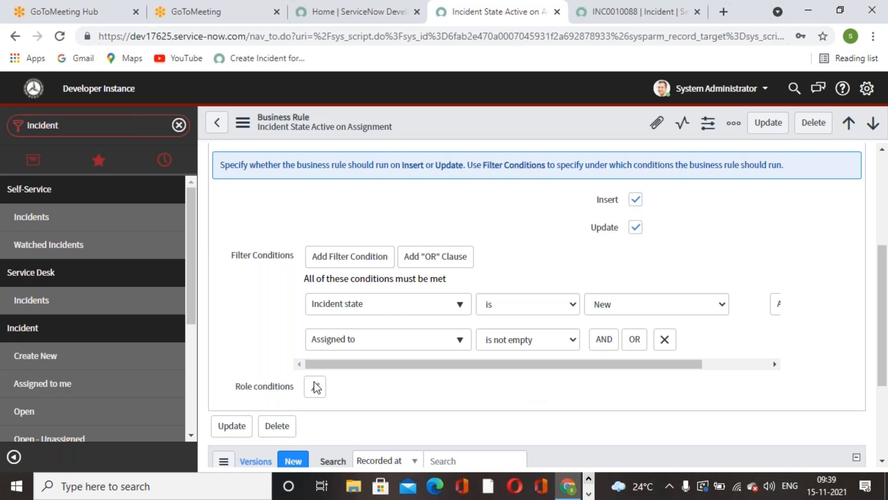
scroll(484, 340, down, 3)
scroll(537, 301, up, 7)
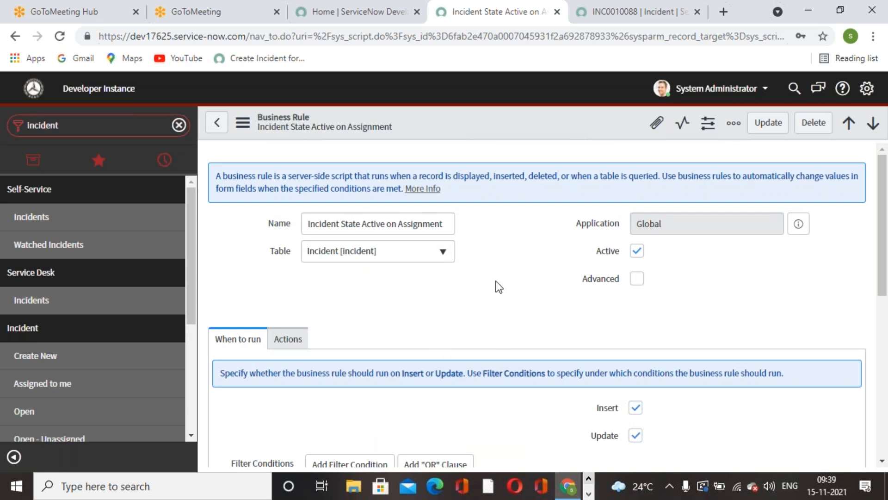
Compare the rule's field value actions with its run conditions and return to the business rules list
scroll(495, 284, down, 3)
click(304, 205)
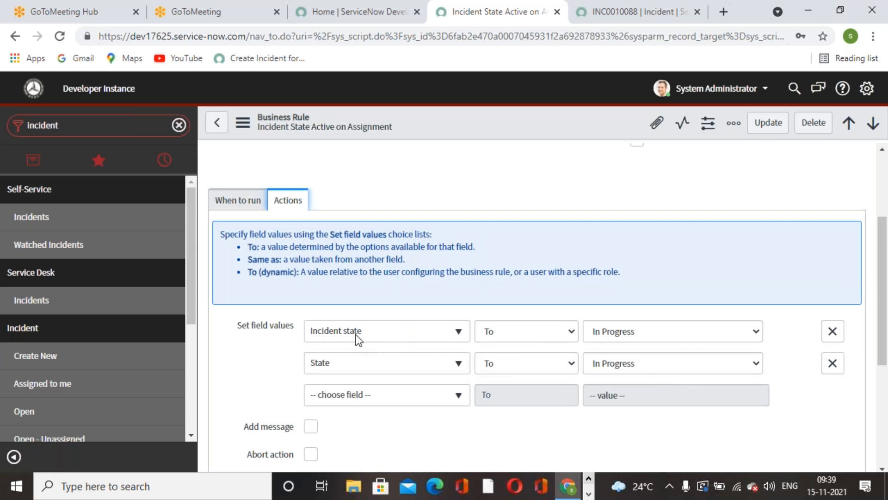
click(244, 199)
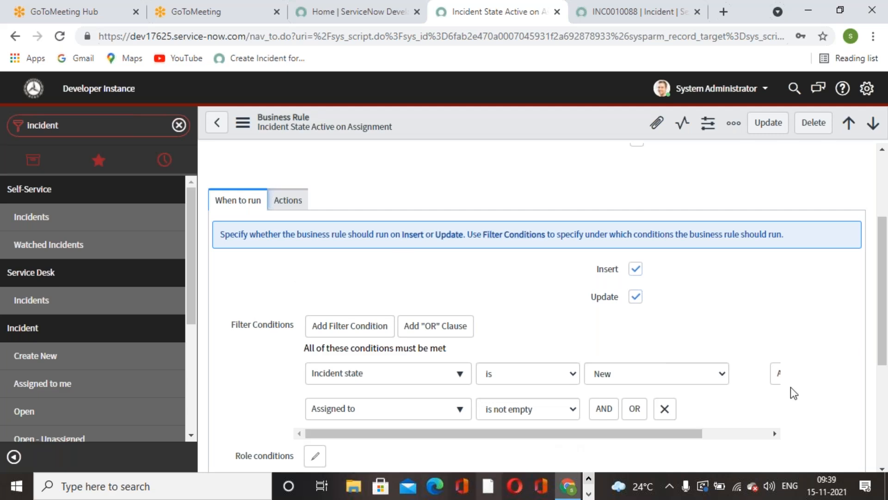
scroll(477, 408, up, 2)
click(296, 267)
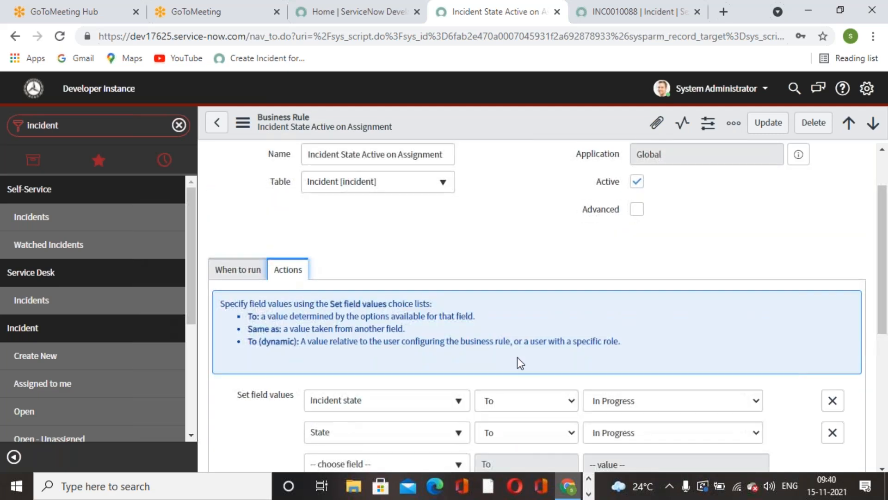
scroll(528, 359, down, 3)
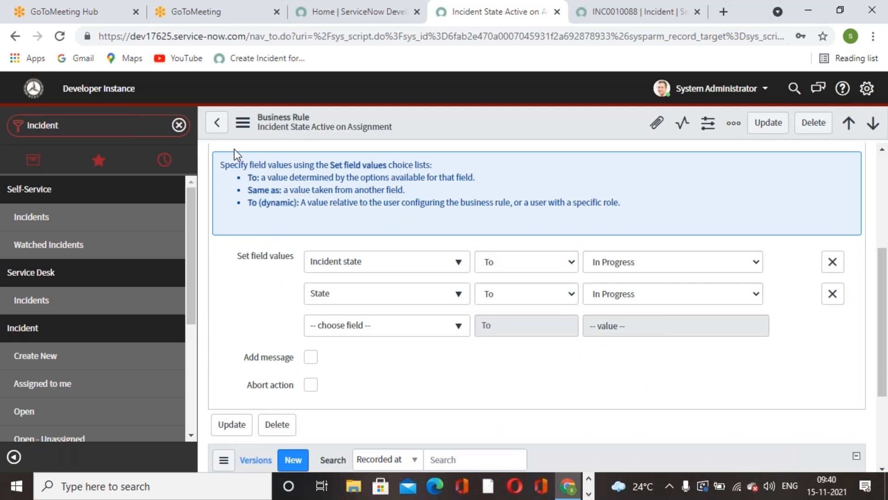
click(217, 123)
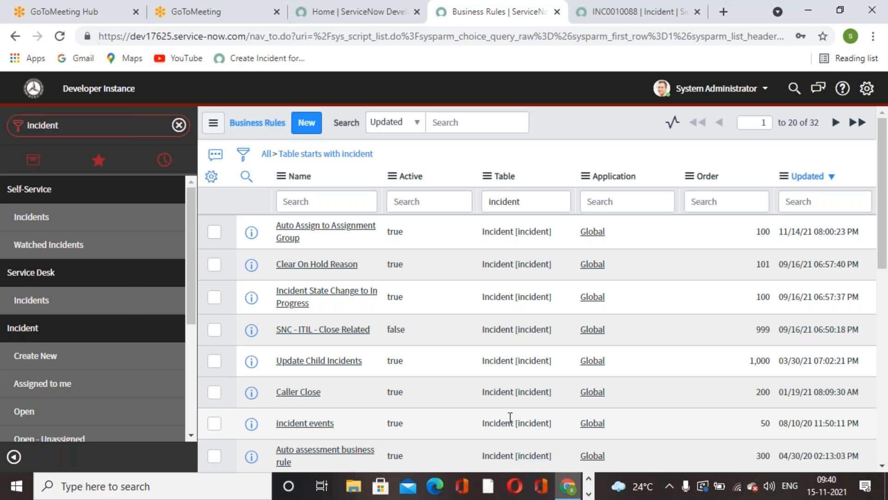
Switch to the Word document and set the blank line under the "Scripting in Business Rules" heading to font size 8
click(588, 494)
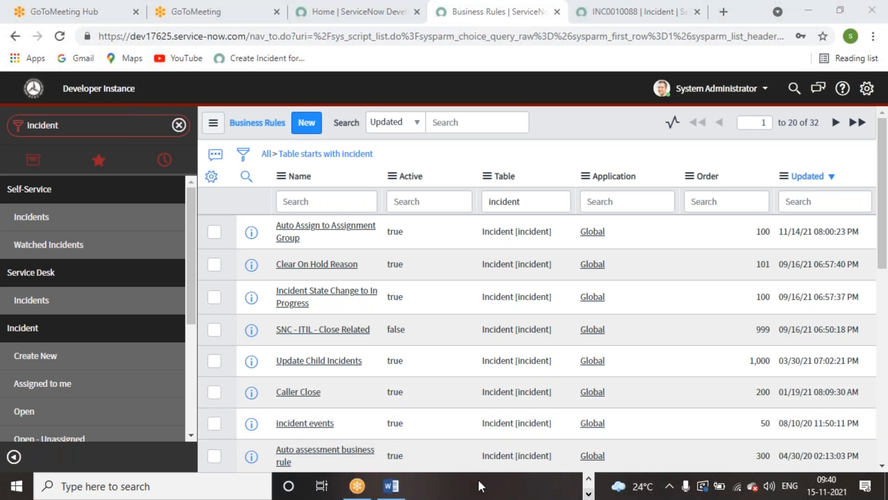
click(391, 486)
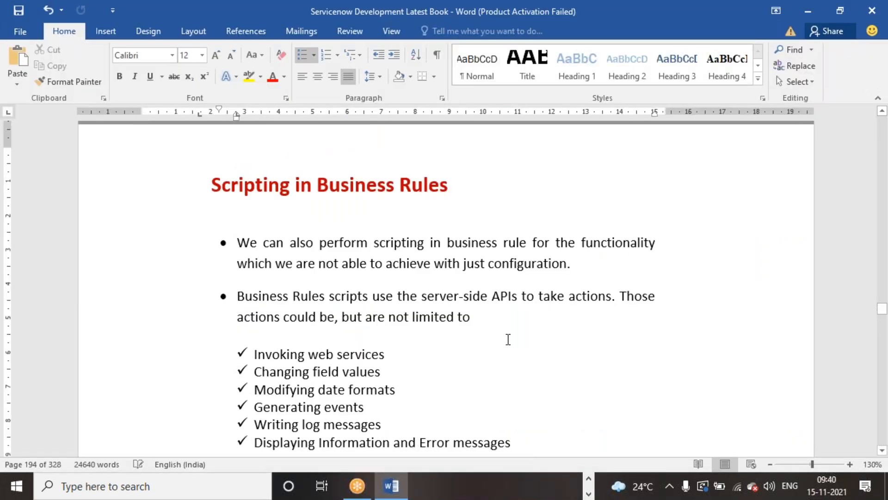
scroll(509, 340, down, 3)
scroll(507, 337, up, 3)
click(265, 221)
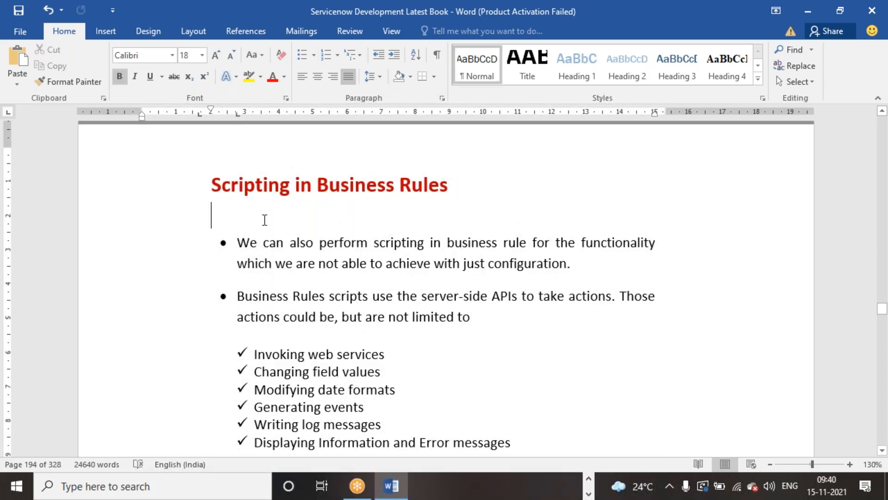
click(206, 56)
click(188, 69)
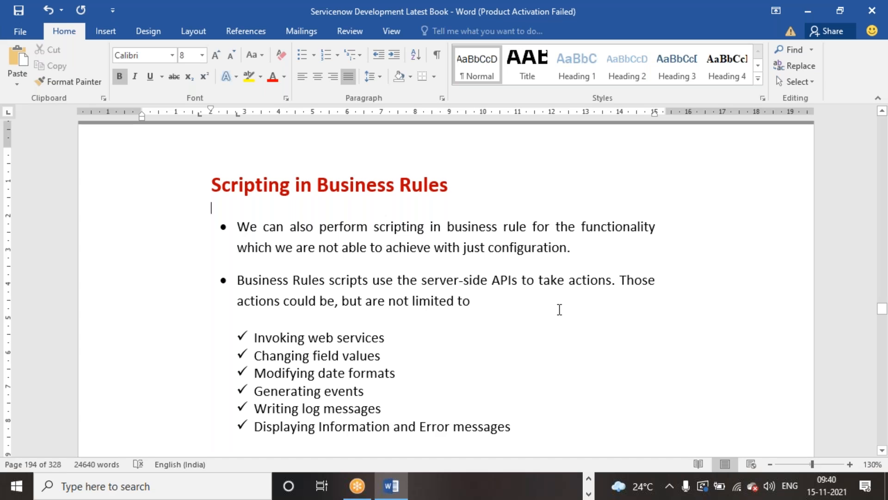
click(493, 319)
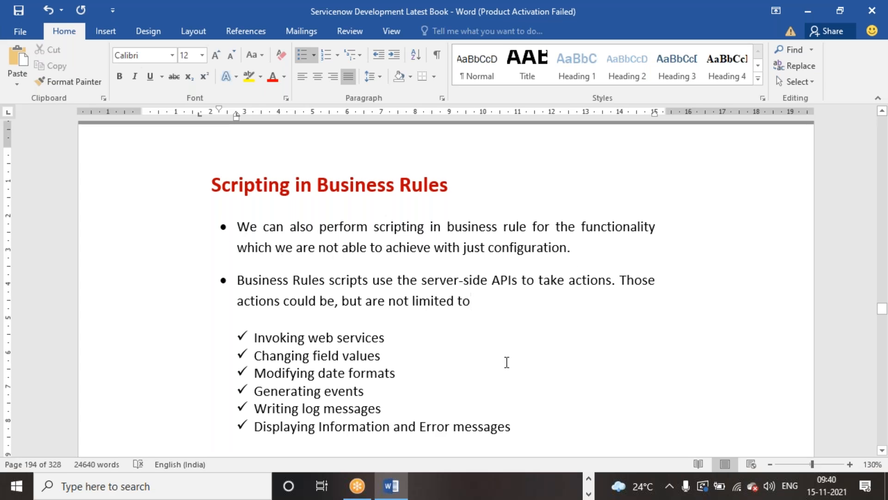
scroll(507, 362, down, 1)
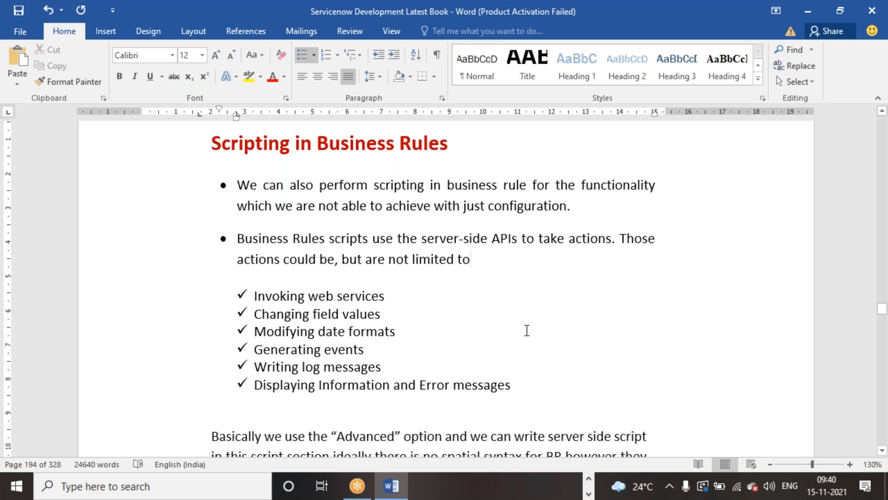
Read the list of actions business rule scripts can take and the paragraph about the Advanced option in the Word document
scroll(527, 329, down, 3)
drag(255, 210, 526, 294)
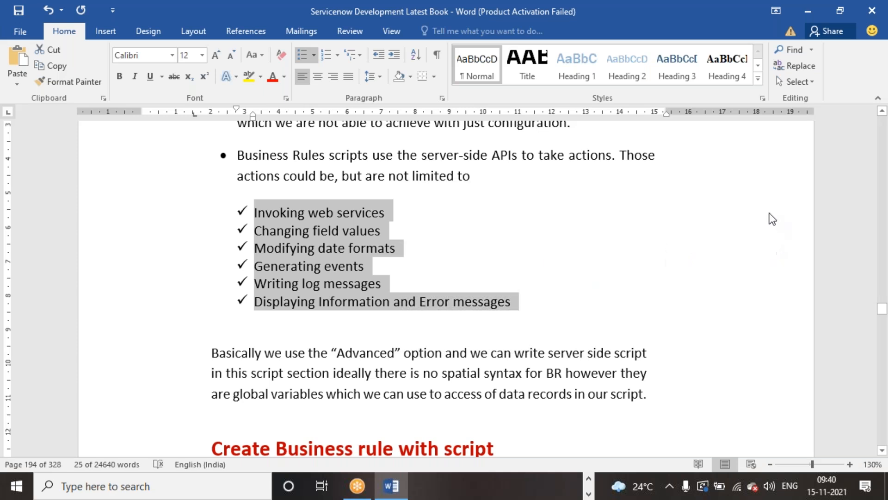
click(698, 220)
scroll(553, 296, down, 2)
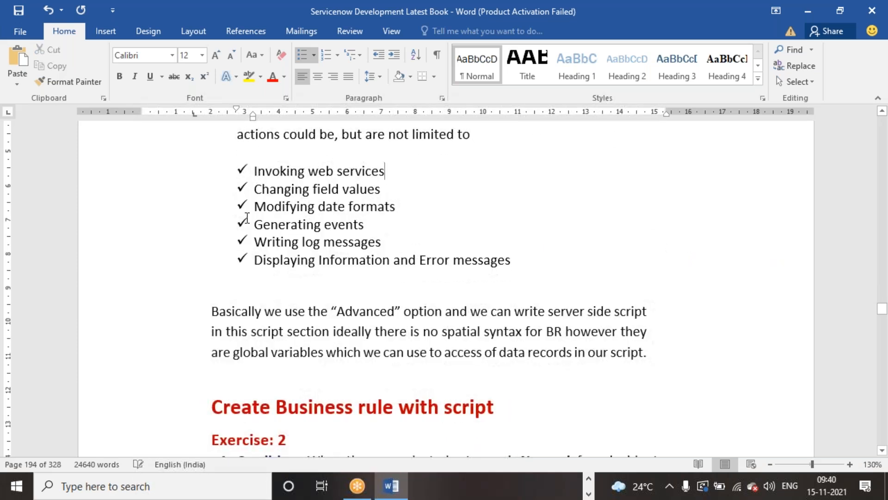
drag(550, 269, 254, 171)
click(451, 196)
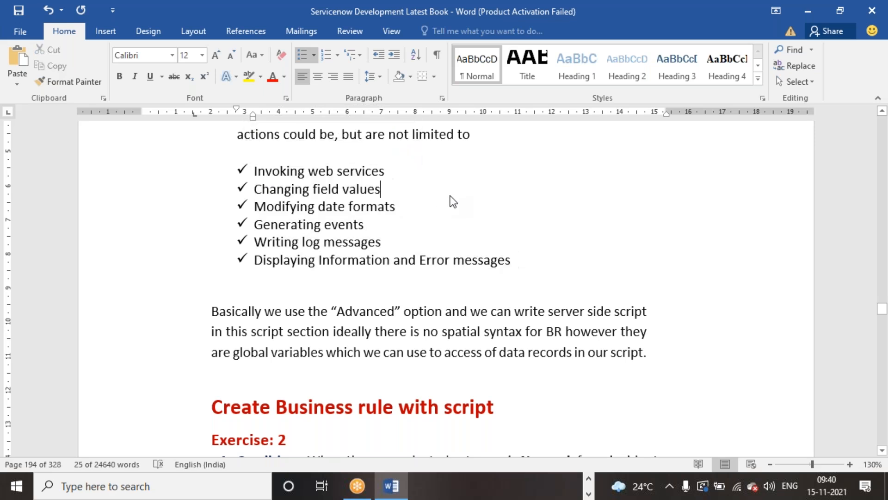
scroll(453, 201, down, 5)
drag(670, 238, 174, 159)
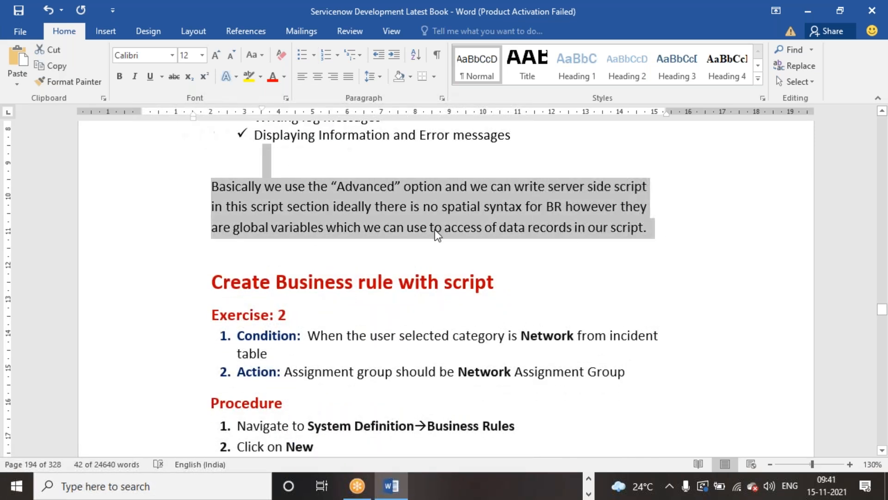
click(568, 241)
scroll(567, 242, down, 2)
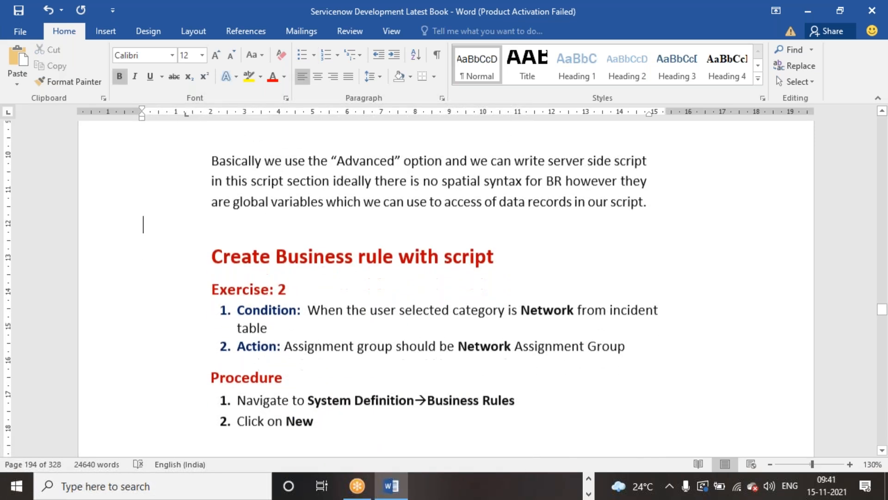
Read the Exercise 2 condition, action and procedure under "Create Business rule with script"
scroll(562, 242, down, 2)
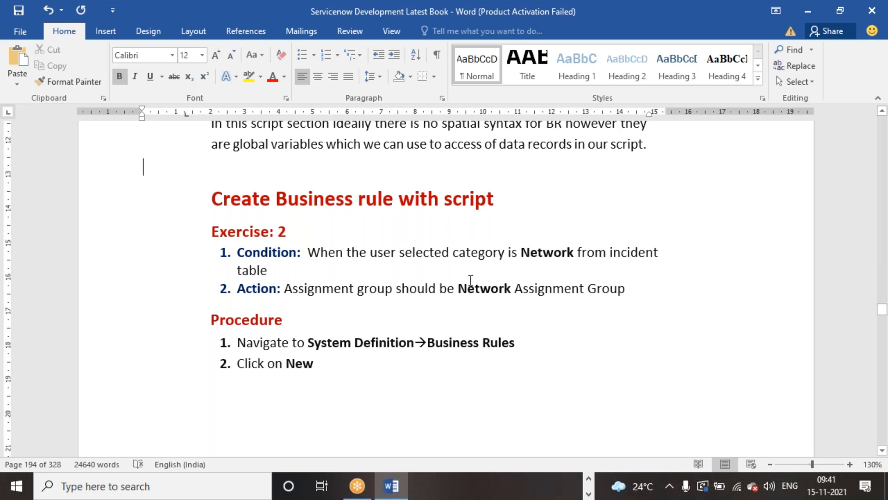
scroll(470, 280, down, 1)
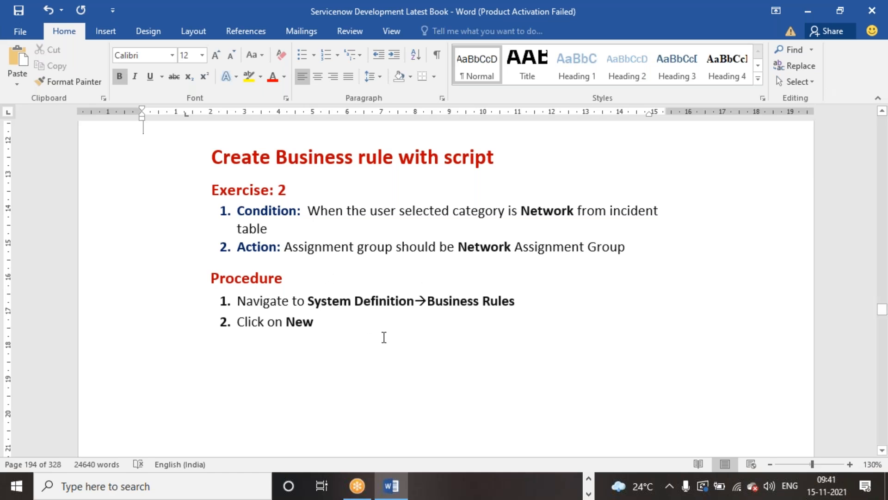
scroll(385, 337, down, 10)
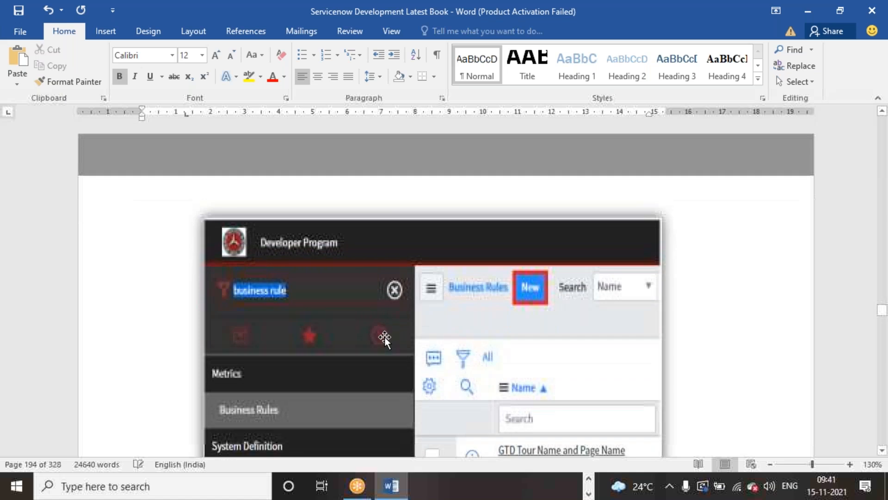
scroll(384, 340, up, 5)
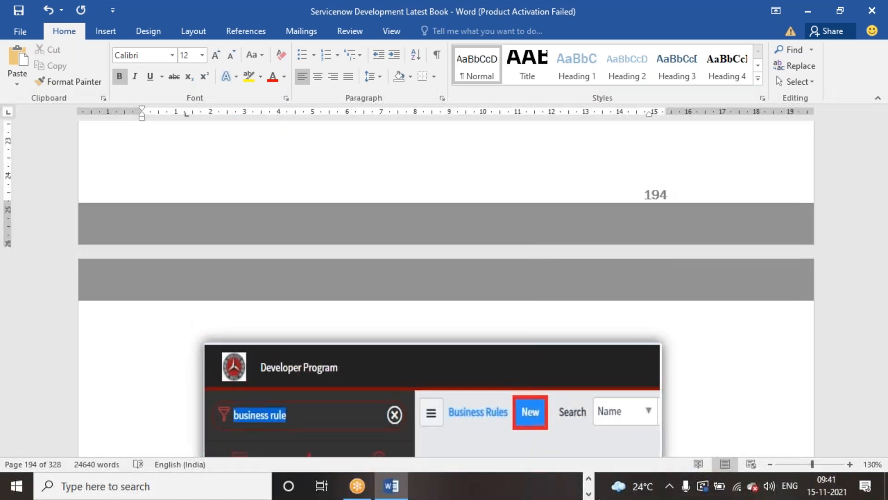
Switch to Chrome and set Active to false for the Auto Assign to Assignment Group rule in the business rules list
click(589, 494)
click(568, 486)
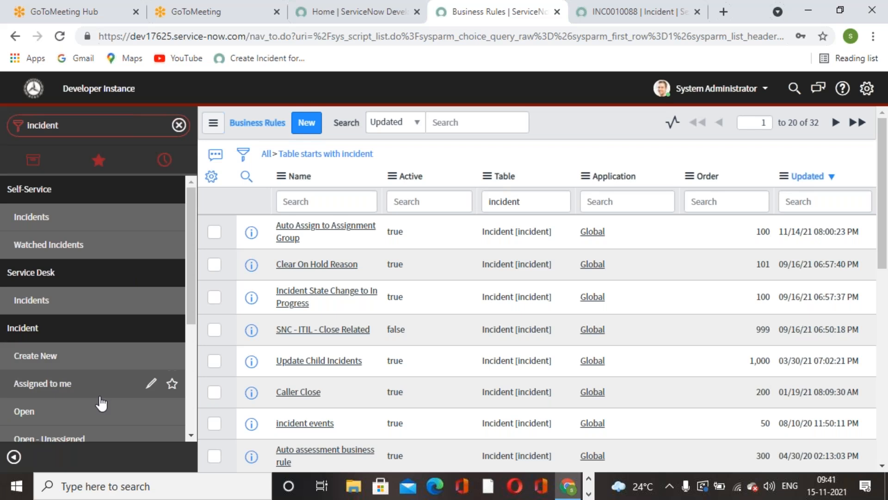
click(437, 236)
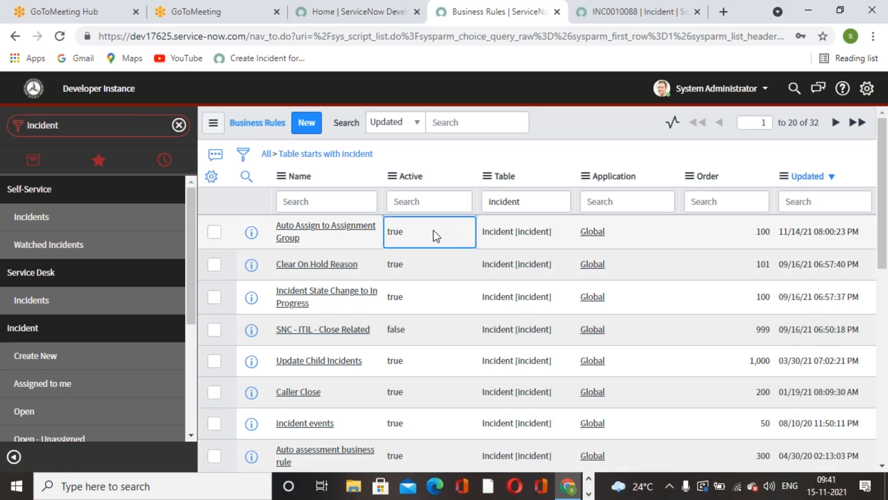
double_click(437, 236)
click(430, 233)
click(417, 262)
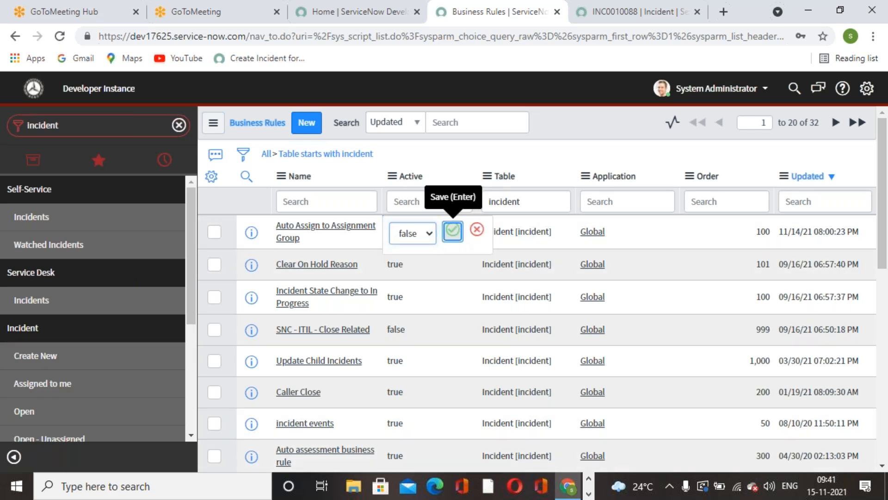
click(452, 229)
Start a new business rule record, close the second GoToMeeting browser tab and return to the new record
click(306, 123)
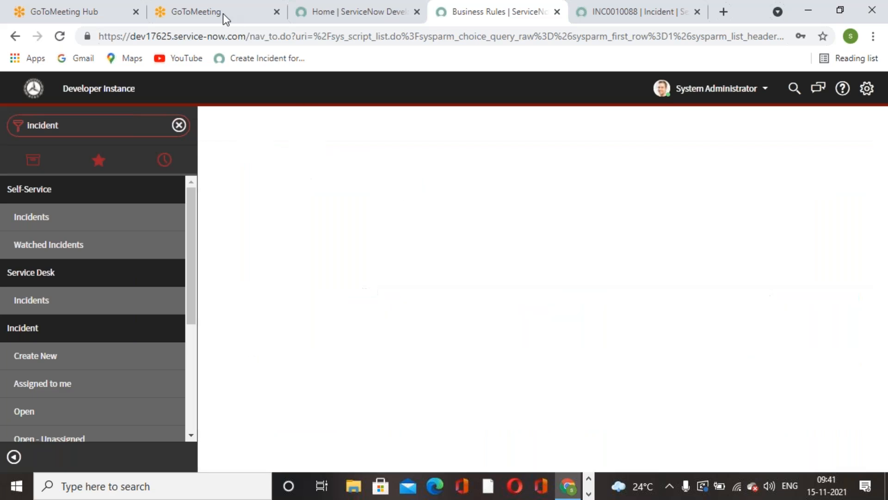
click(199, 13)
right_click(199, 13)
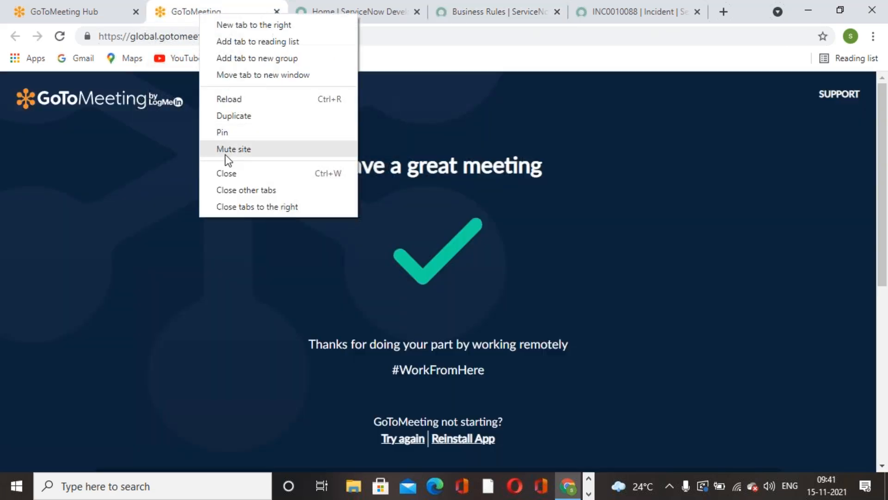
click(235, 174)
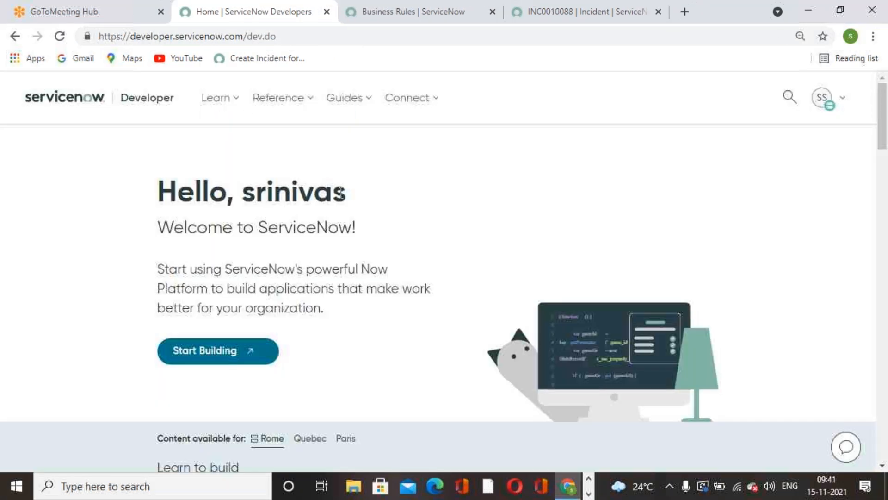
click(374, 25)
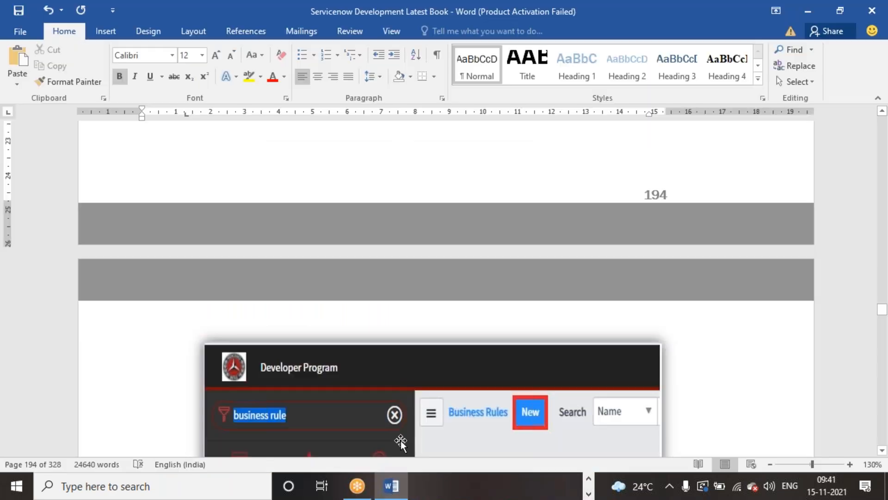
Copy the rule name from step 3 of the Word procedure into the new business rule's Name as "Auto assign to Group"
scroll(382, 307, down, 10)
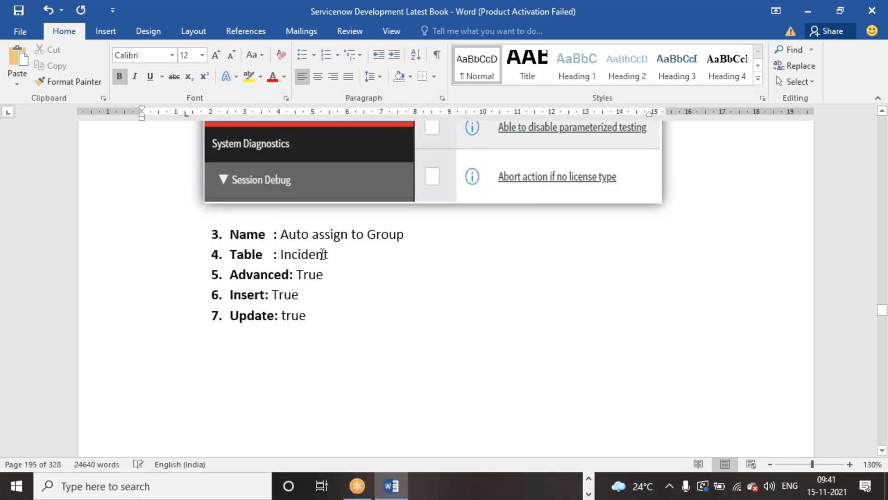
drag(278, 234, 416, 236)
key(ctrl+c)
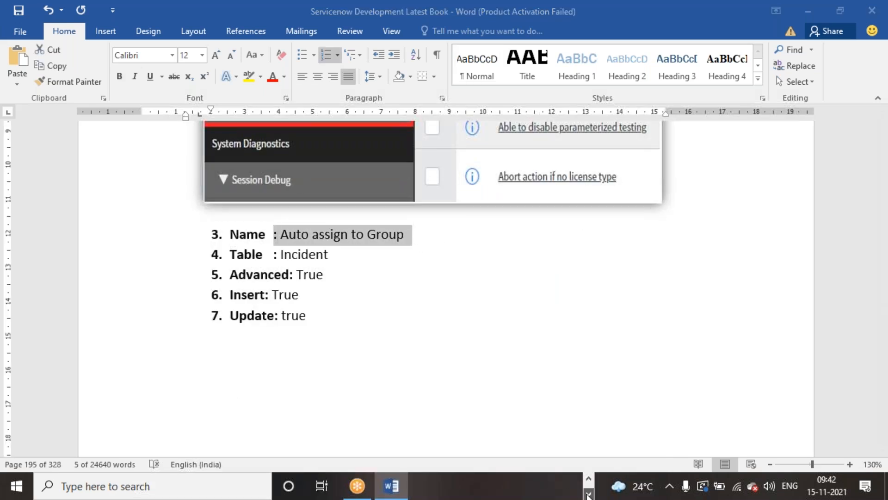
click(589, 479)
click(568, 486)
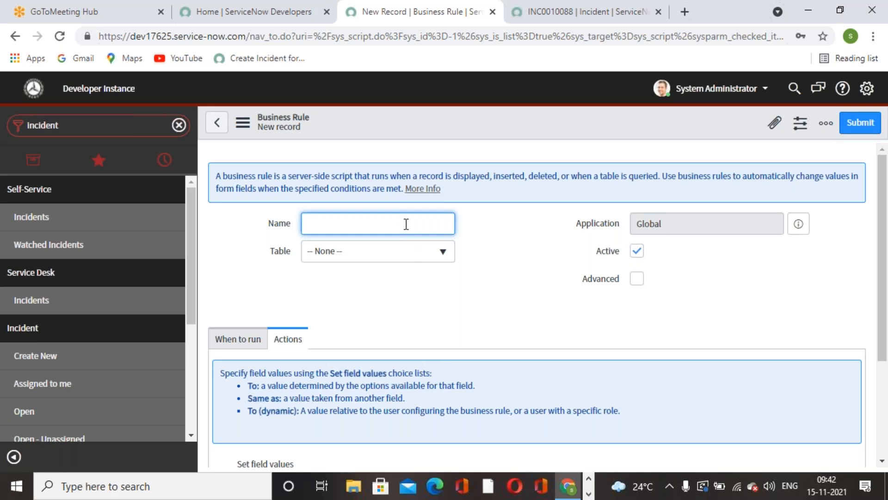
key(ctrl+v)
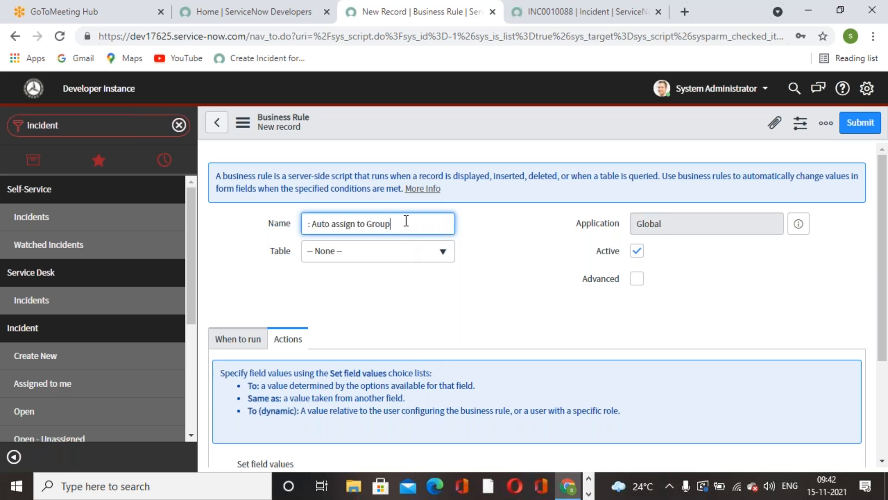
click(313, 221)
key(BackSpace)
key(BackSpace)
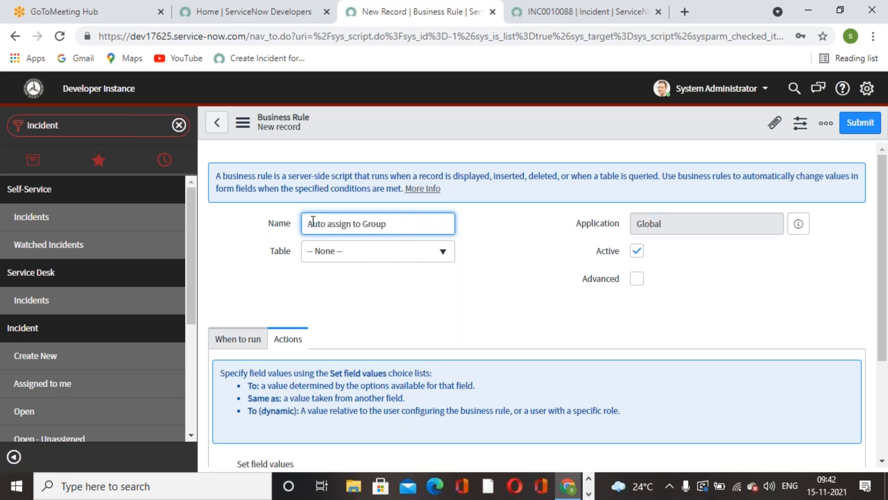
Set the business rule's table to Incident [incident]
click(406, 252)
text(incident)
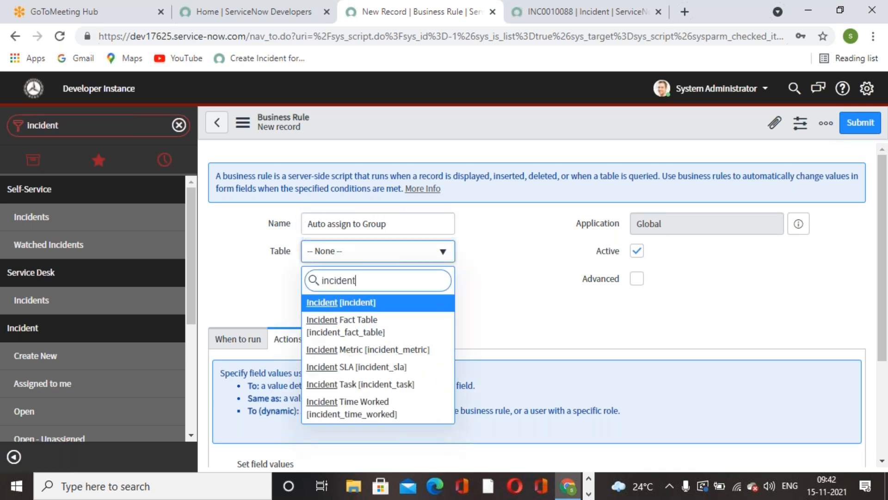
click(360, 298)
scroll(328, 319, down, 3)
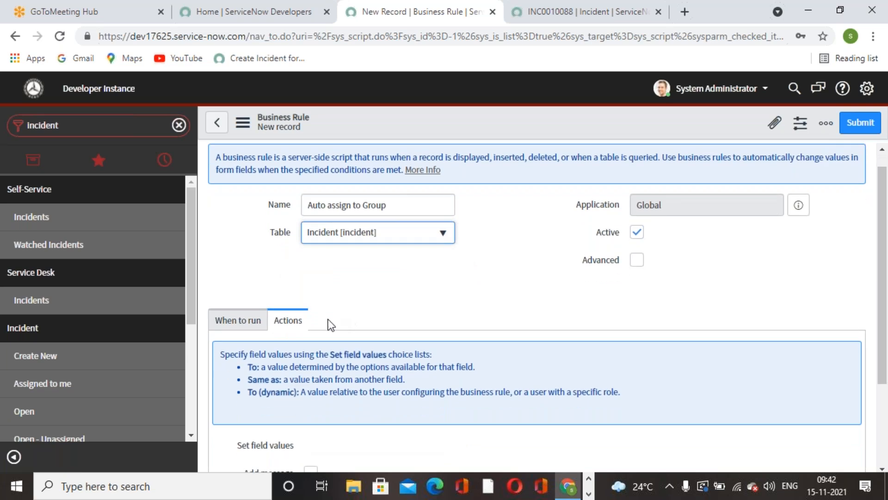
scroll(312, 309, up, 3)
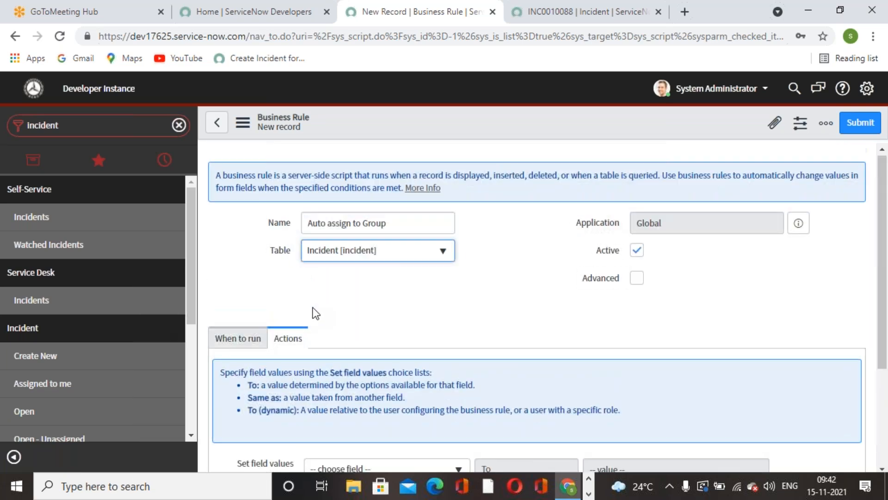
Set the rule to run on Insert with the filter condition Category is Network
click(250, 343)
scroll(405, 333, down, 3)
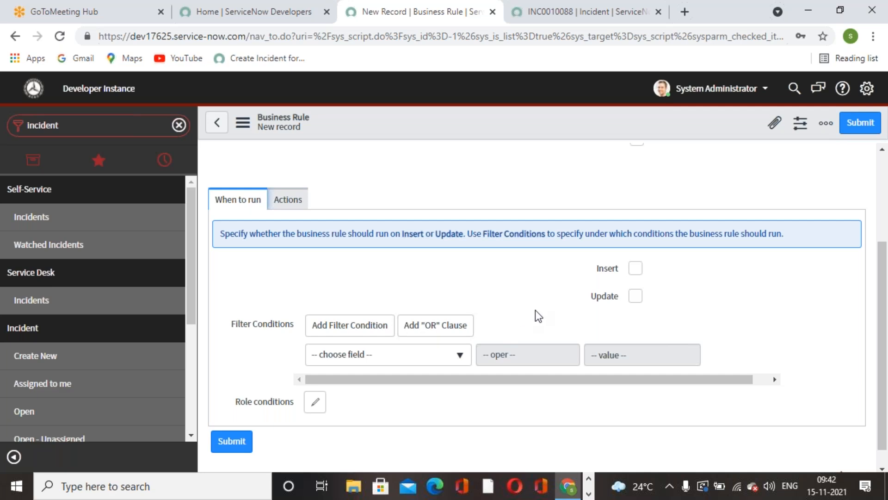
click(635, 269)
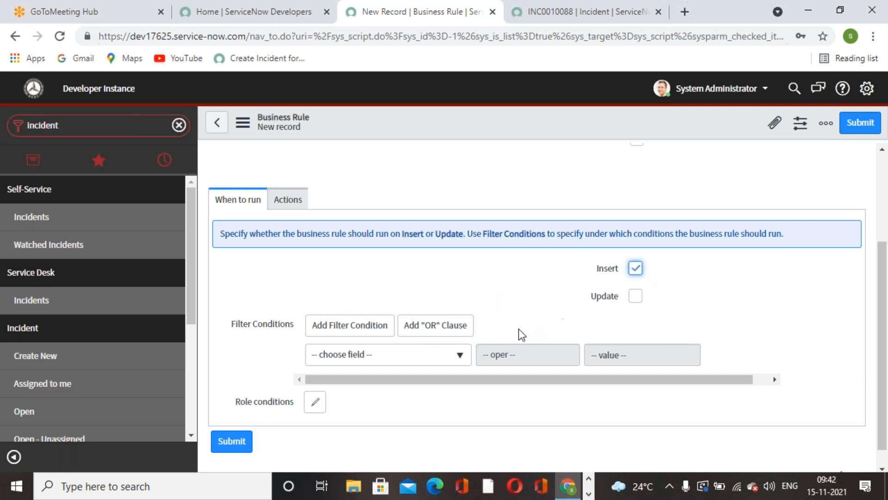
click(453, 366)
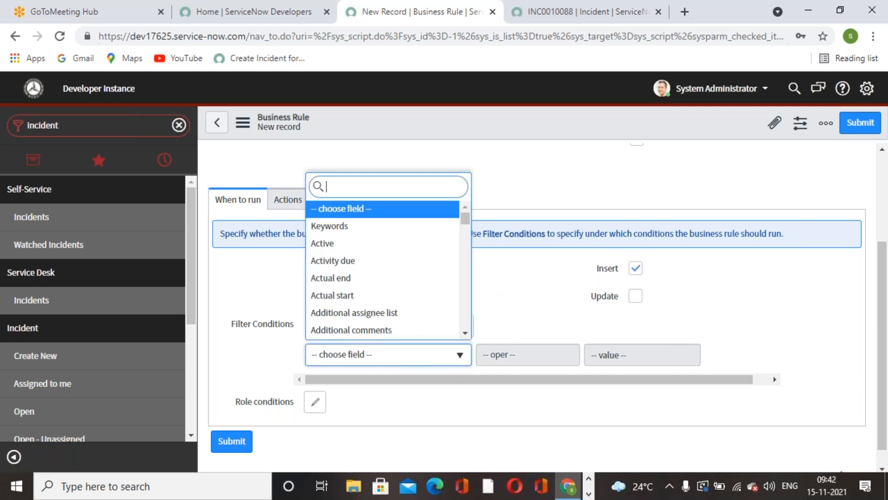
text(cate)
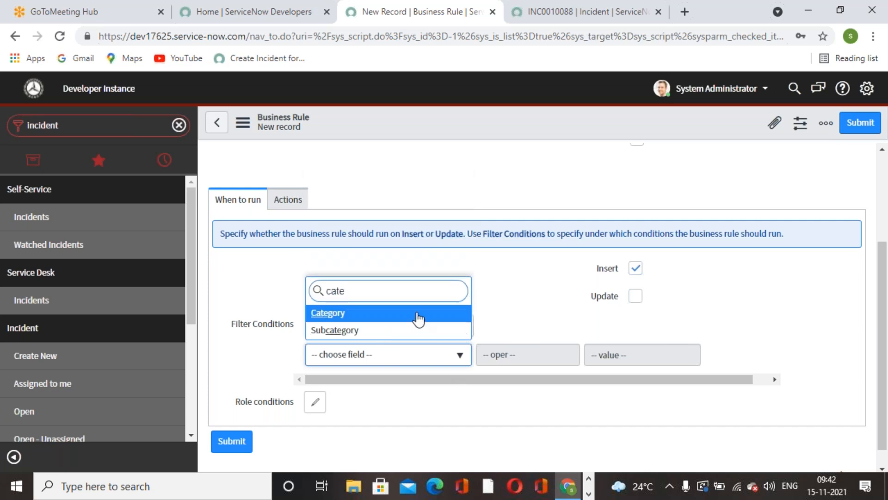
key(Return)
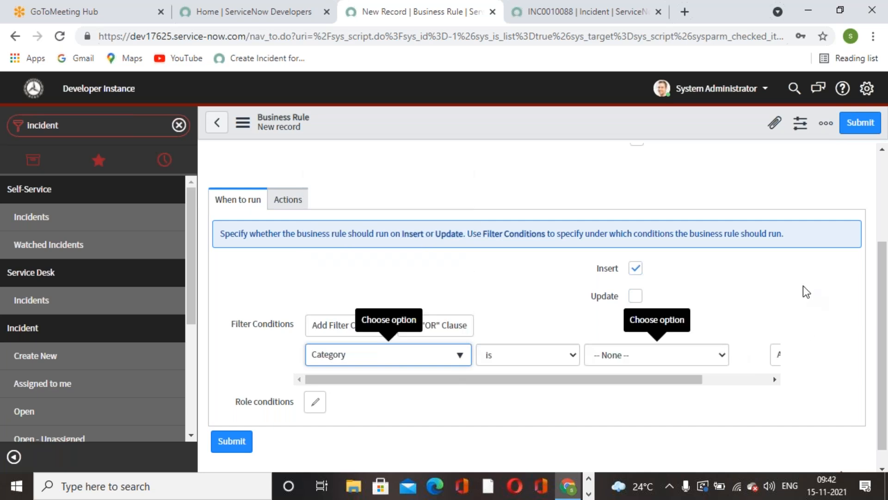
click(657, 355)
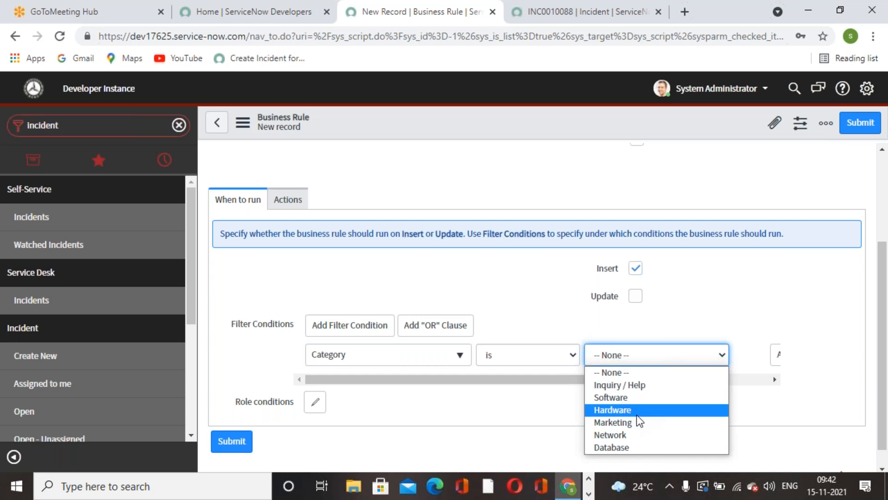
click(635, 437)
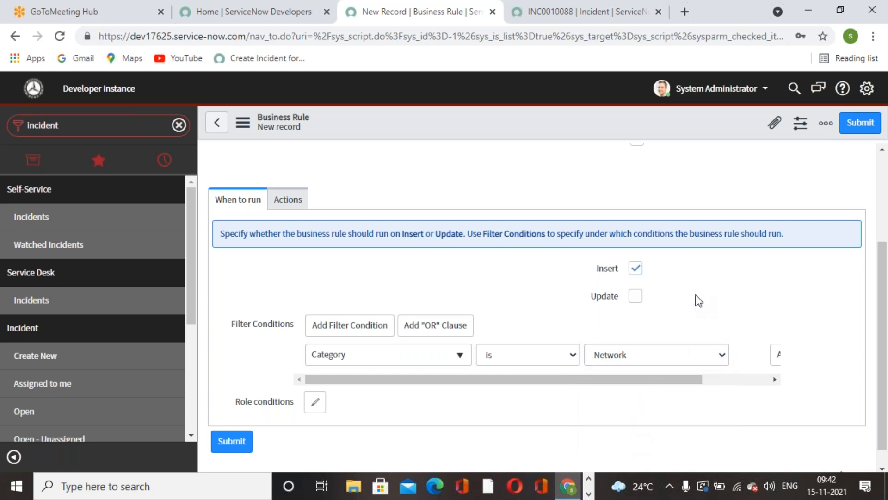
Enable the Advanced option for the Auto assign to Group business rule
scroll(546, 300, up, 3)
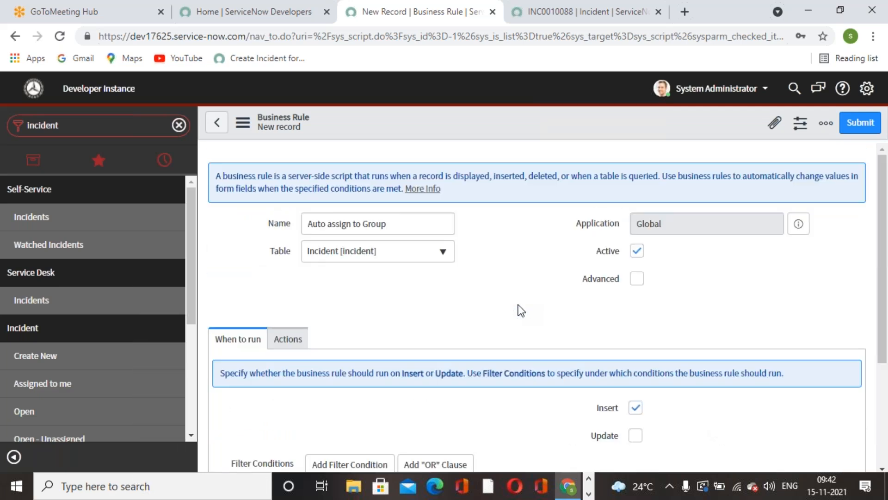
scroll(518, 305, down, 3)
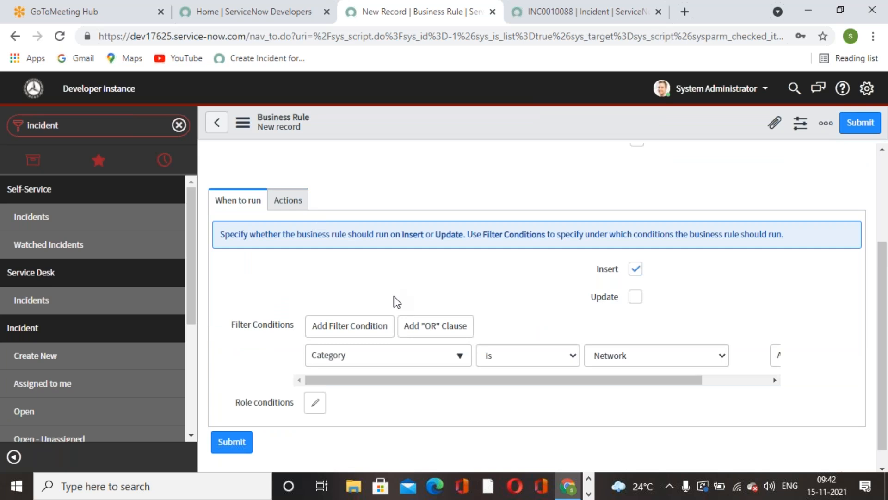
scroll(393, 296, up, 3)
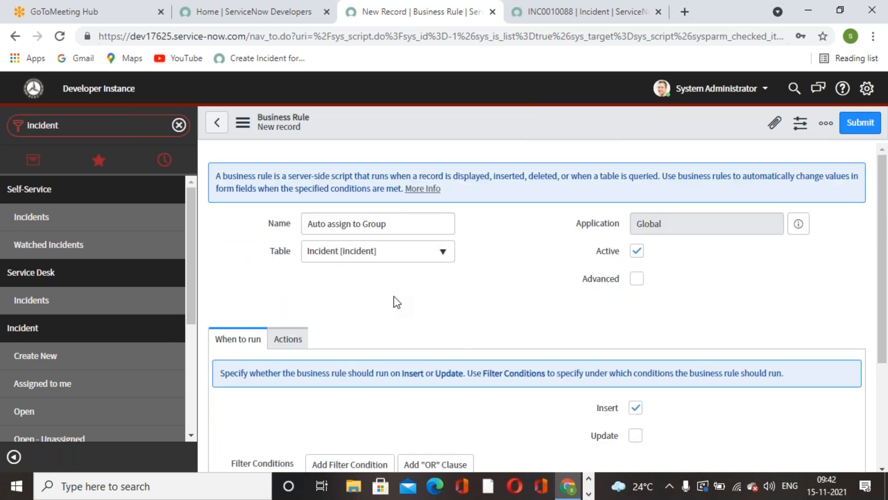
click(638, 278)
scroll(430, 308, down, 2)
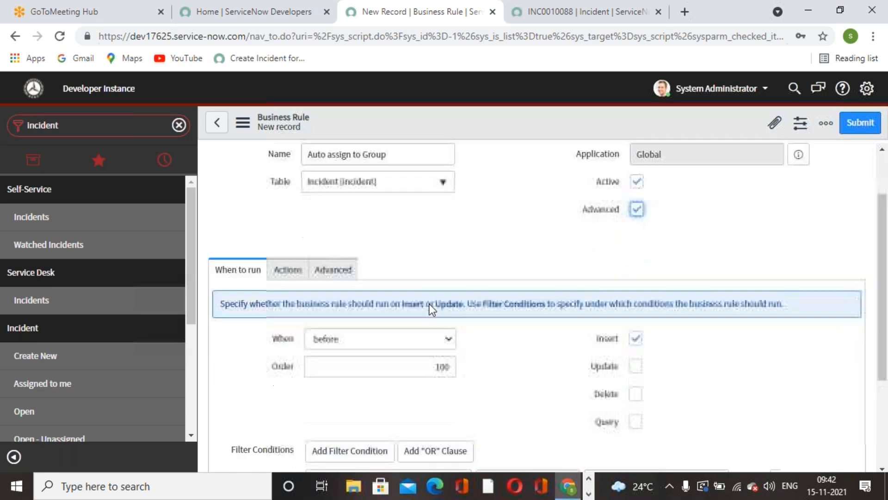
Delete the placeholder comment from the business rule's script and insert blank lines inside the executeRule function
click(349, 268)
scroll(490, 279, down, 1)
drag(510, 319, 334, 315)
key(BackSpace)
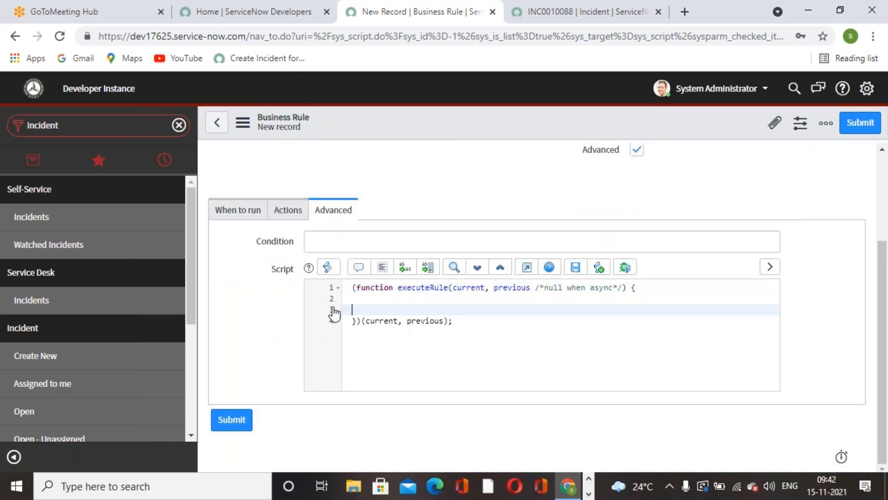
key(Return)
key(Return)
click(379, 310)
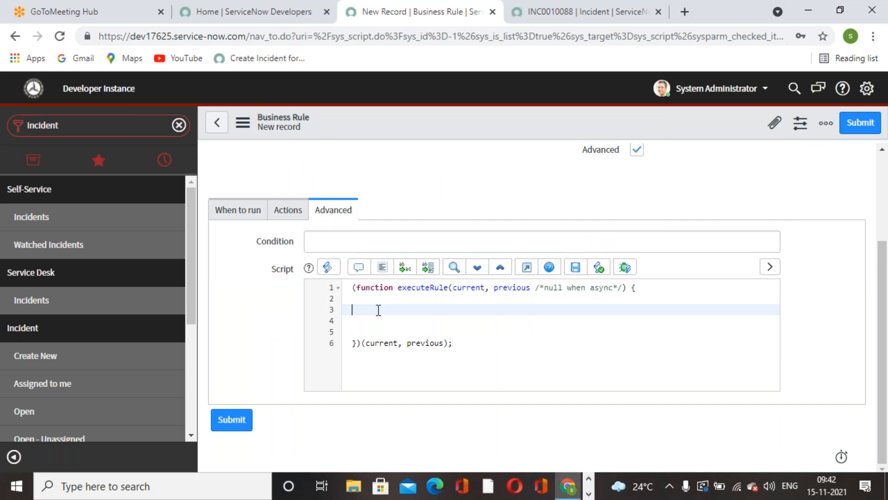
key(Return)
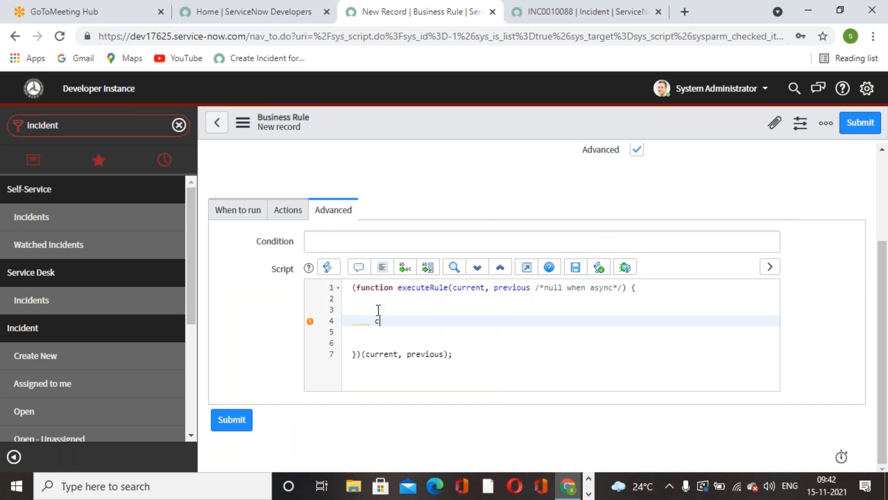
Write an assignment statement for current.assignment_group with an empty string value on line 4 of the script
text(current.ass)
key(BackSpace)
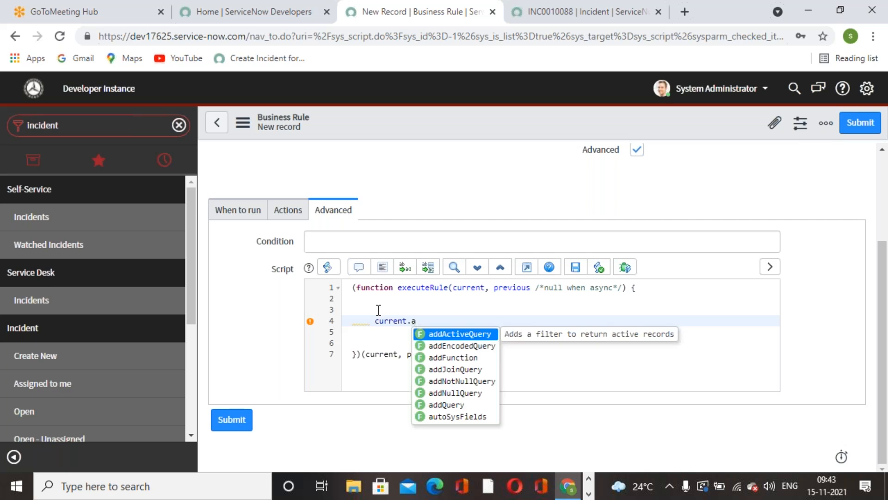
text(ssign)
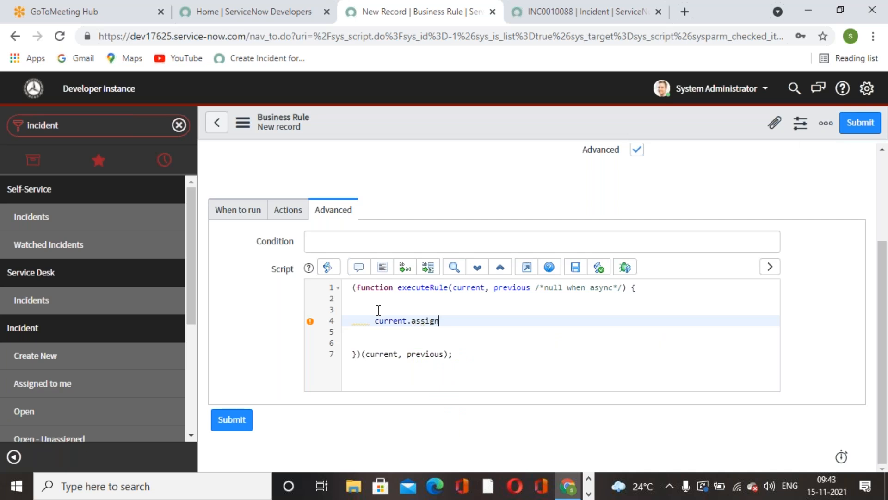
text(ment_group = ')
Open the Groups table with sys_user_group.list in the browser tab that holds incident INC0010088
click(525, 18)
click(125, 120)
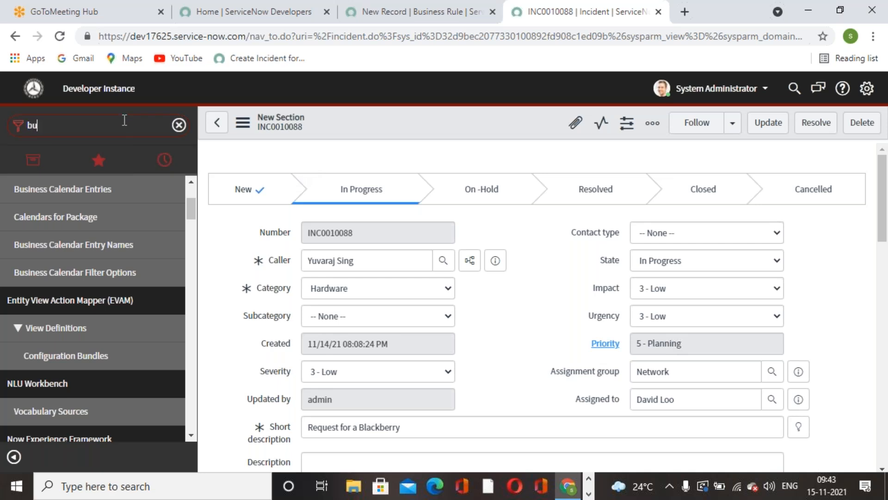
key(ctrl+a)
text(sys_user_group.list)
key(Return)
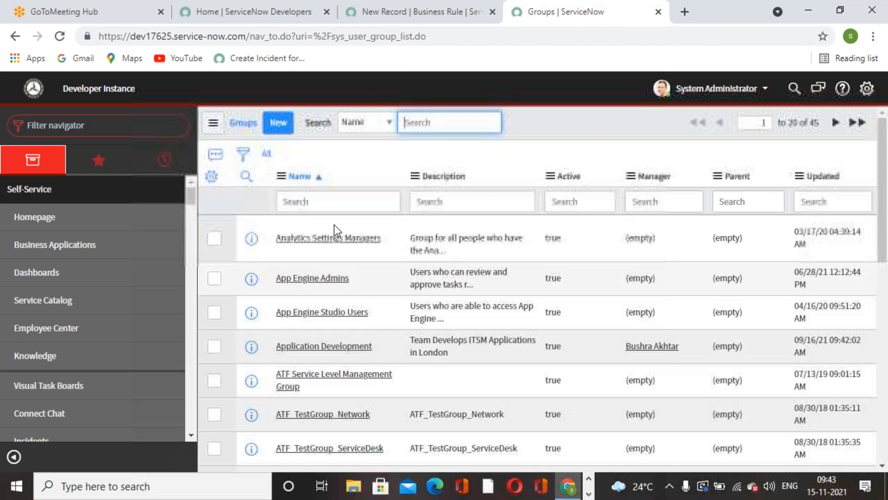
Filter the groups by the name "network" and copy the sys_id of the Network group
click(329, 204)
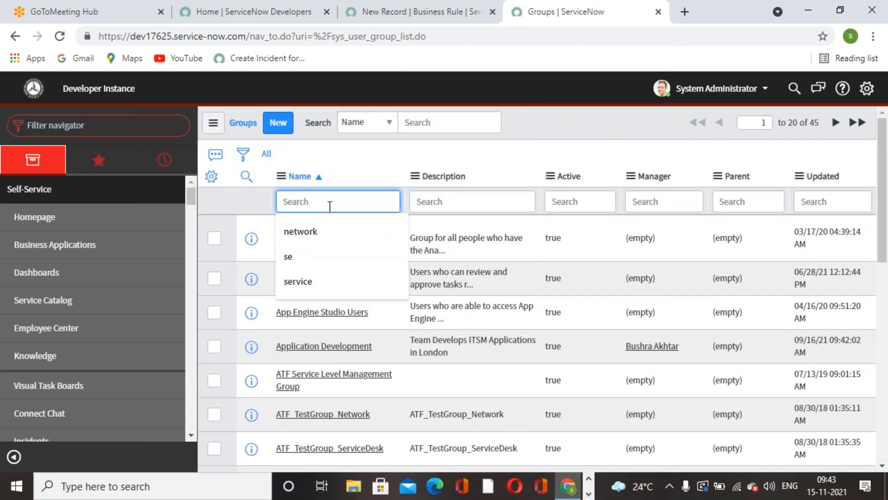
text(network)
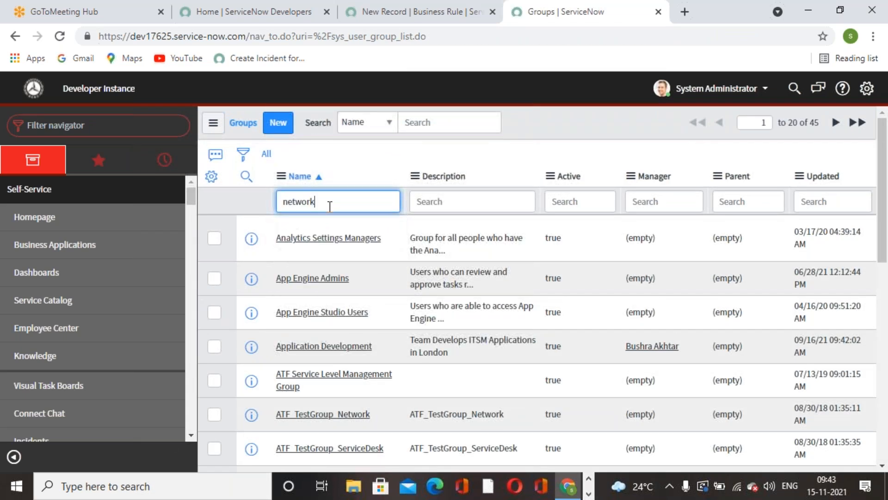
key(Return)
right_click(296, 231)
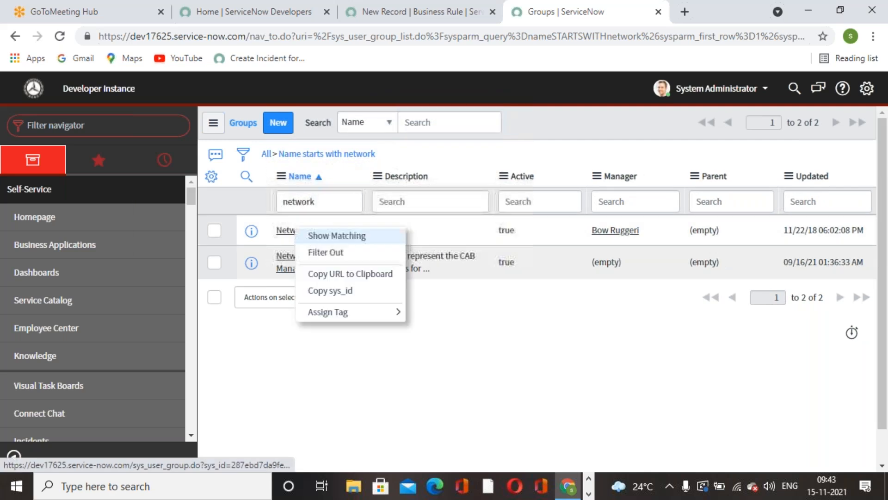
click(334, 291)
Paste the Network group's sys_id between the quotes of the assignment_group statement and format the script code
click(486, 18)
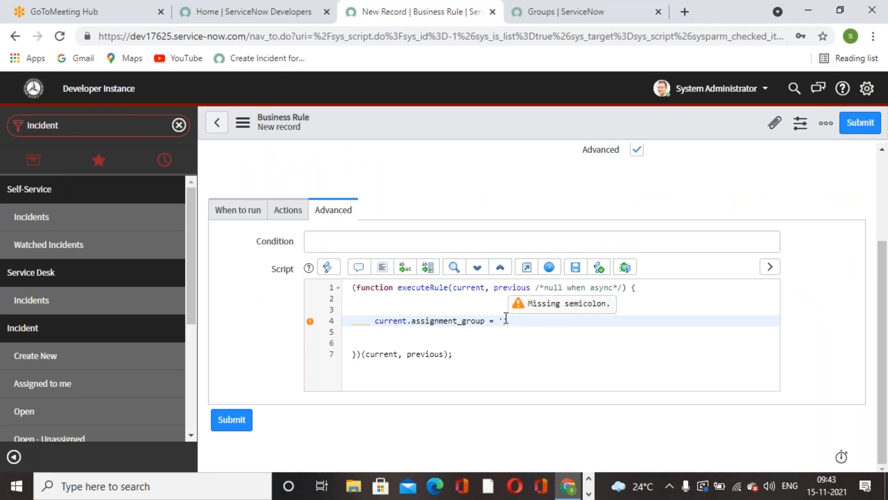
key(ctrl+v)
click(681, 323)
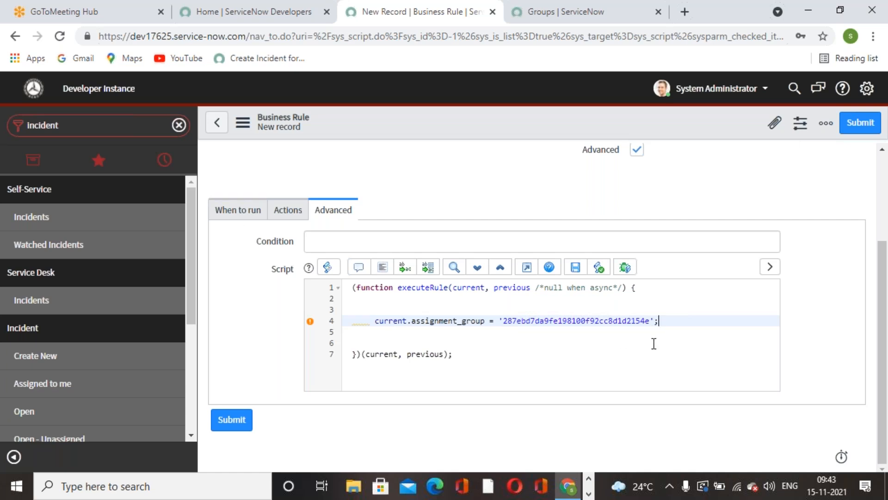
click(381, 274)
Review the business rule's run timing, filter conditions, actions and script
scroll(420, 356, up, 1)
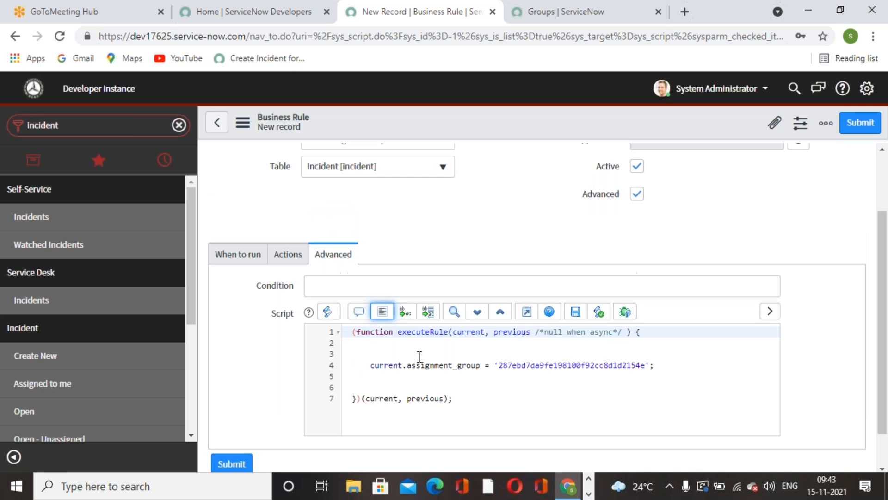
scroll(420, 357, up, 2)
click(252, 340)
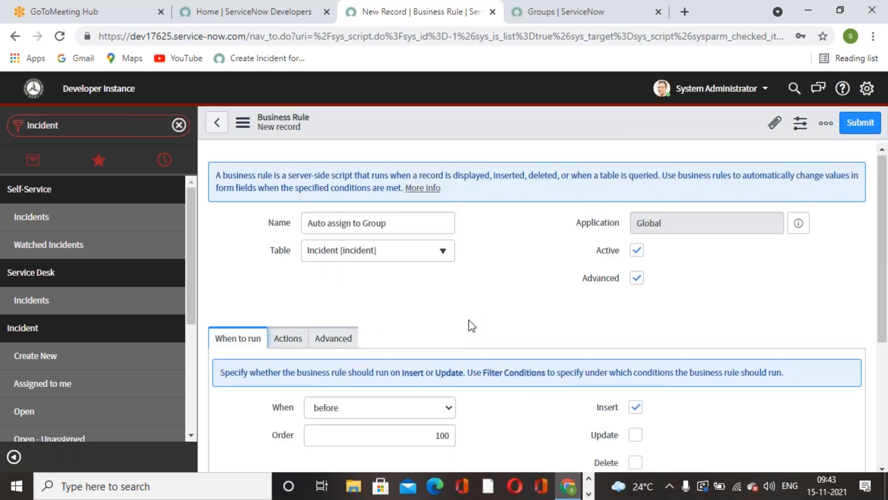
scroll(468, 326, down, 3)
scroll(407, 321, up, 1)
scroll(487, 323, down, 1)
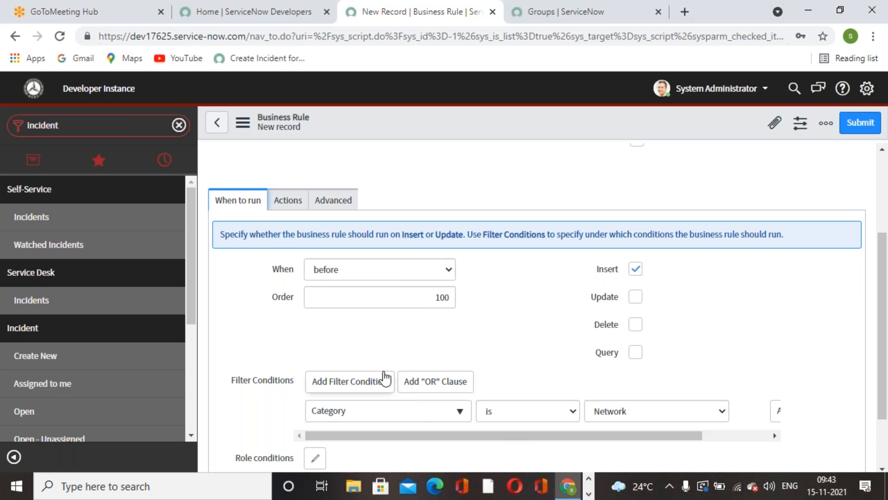
scroll(368, 359, up, 2)
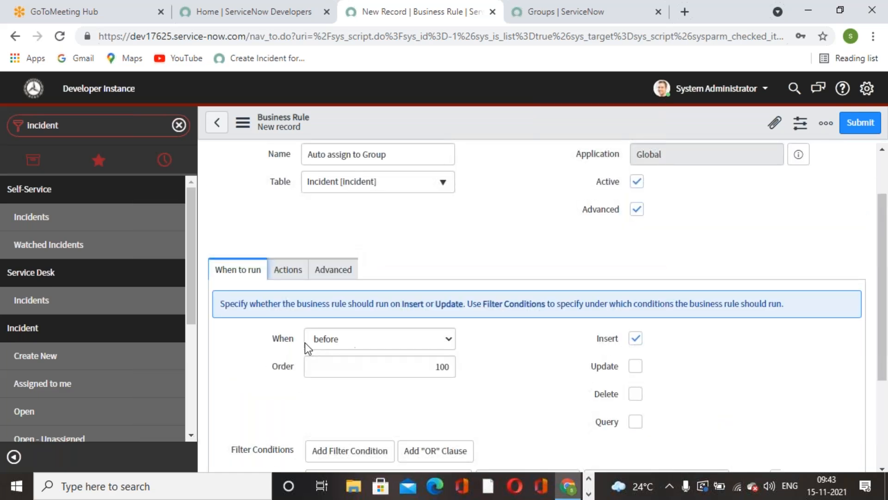
click(288, 276)
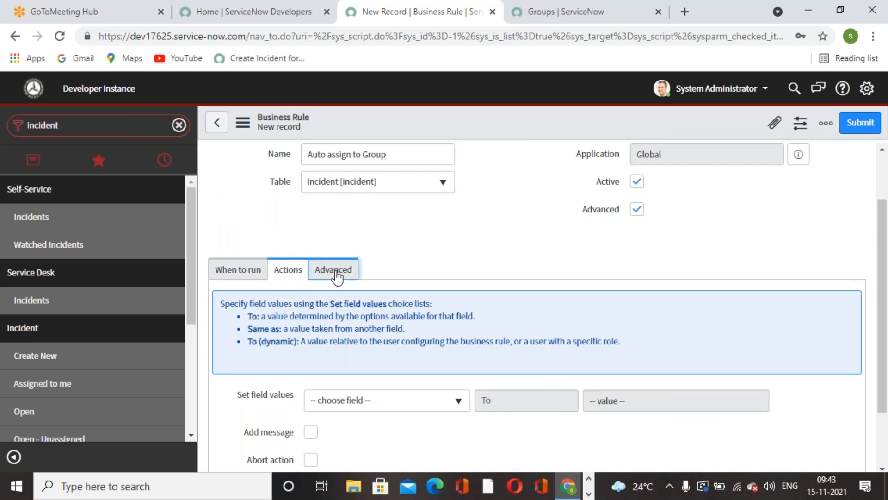
click(334, 271)
Save the Auto assign to Group business rule and stay on its record
scroll(508, 384, up, 2)
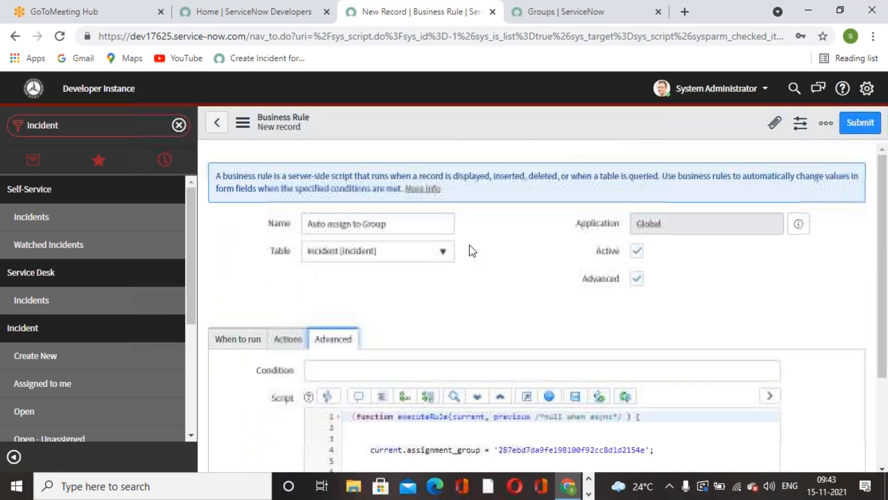
right_click(547, 127)
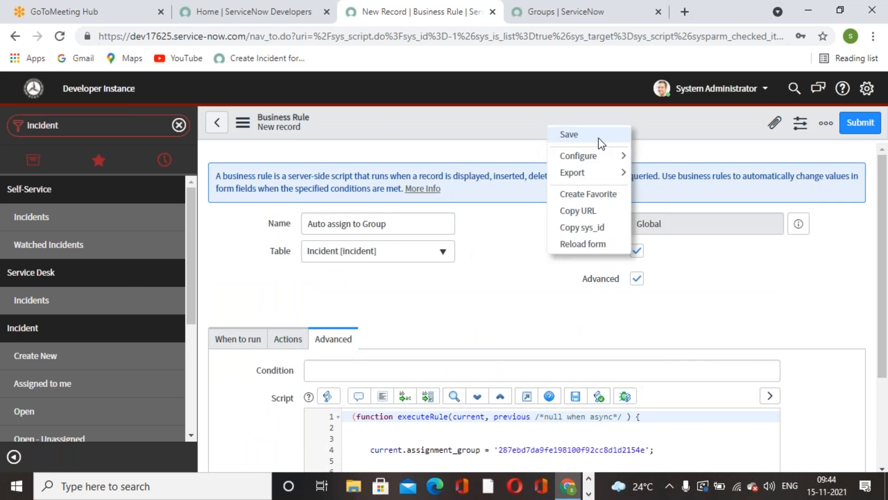
click(599, 138)
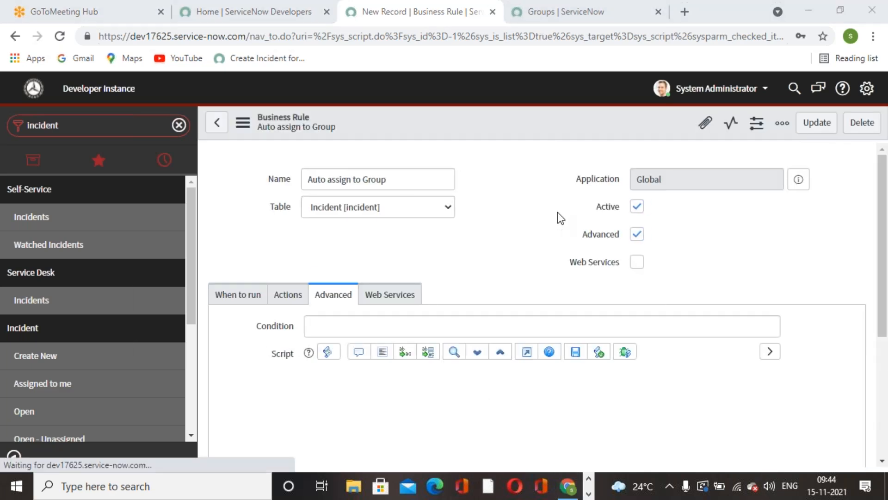
Find the Incident module from the Groups page and open a new incident form
click(535, 22)
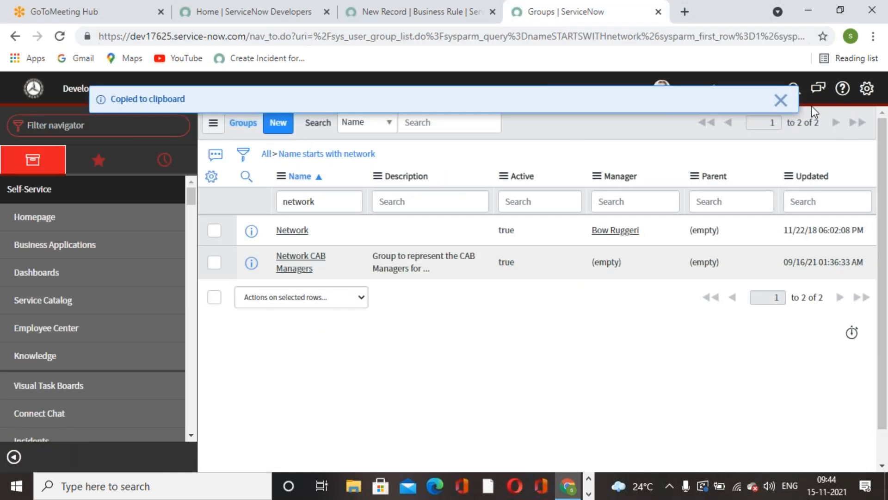
click(774, 102)
click(86, 125)
text(incident)
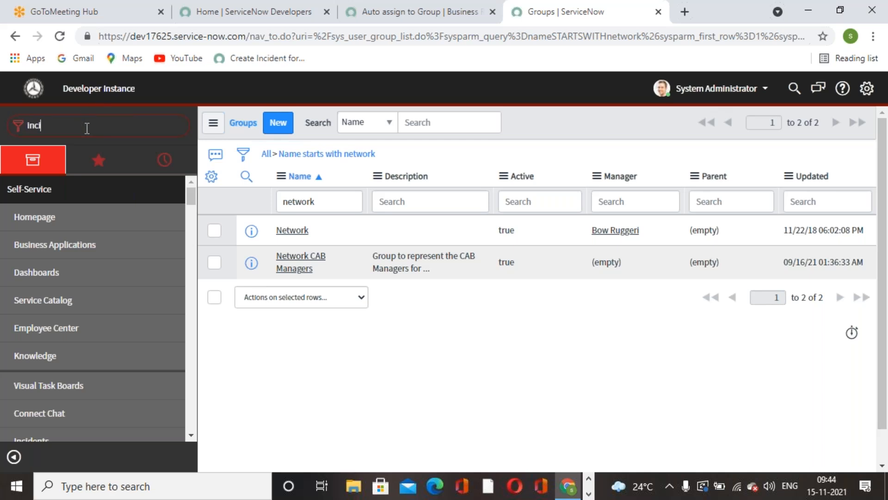
scroll(74, 231, down, 3)
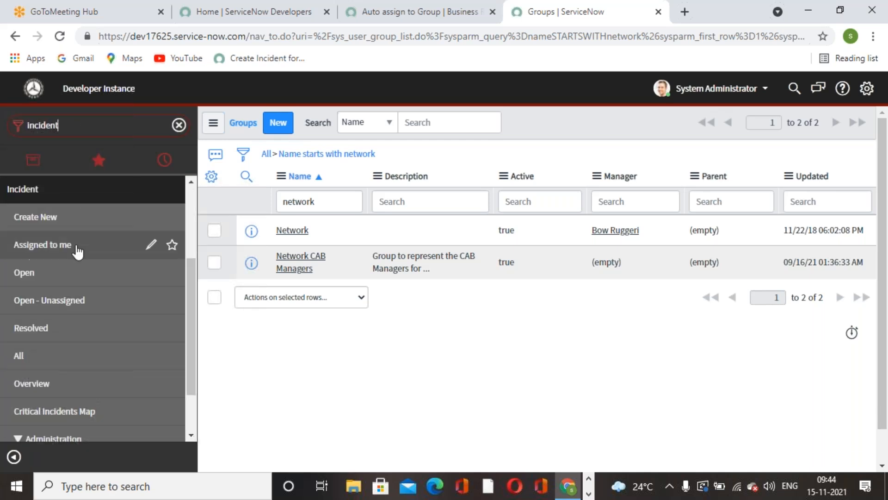
click(69, 220)
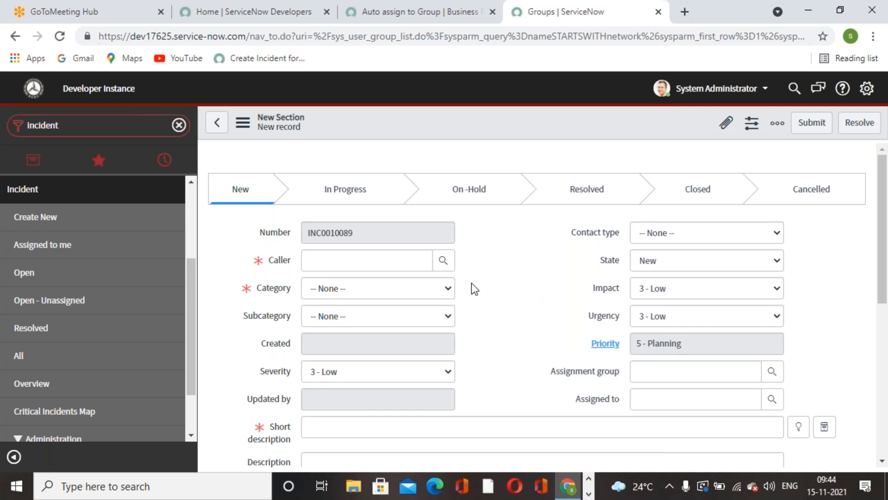
Examine the dictionary entry of the incident form's Category field and its related lists
click(443, 260)
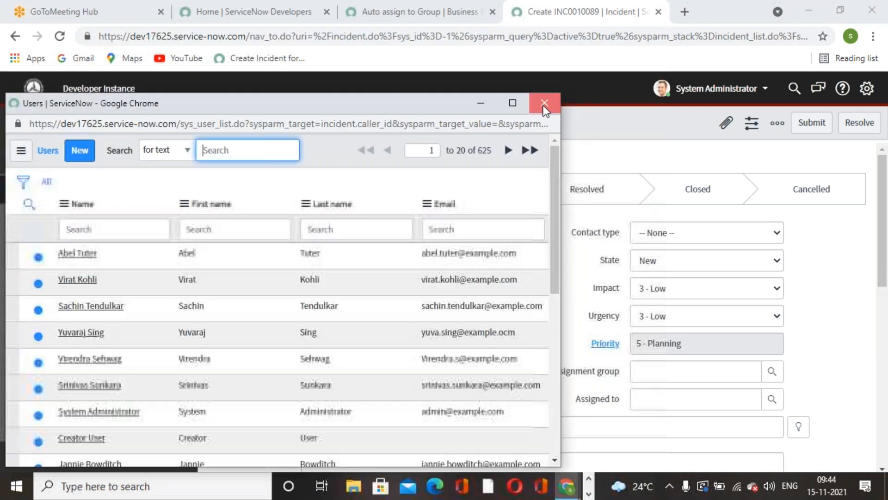
click(545, 103)
right_click(273, 288)
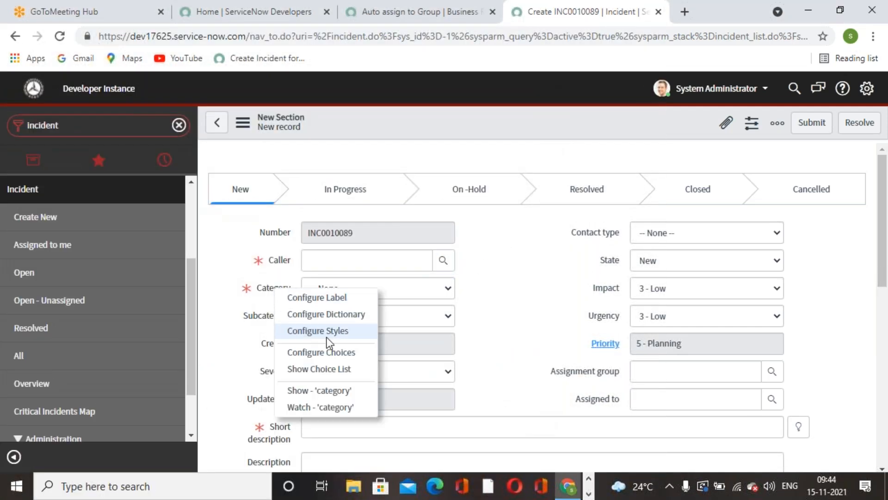
click(353, 314)
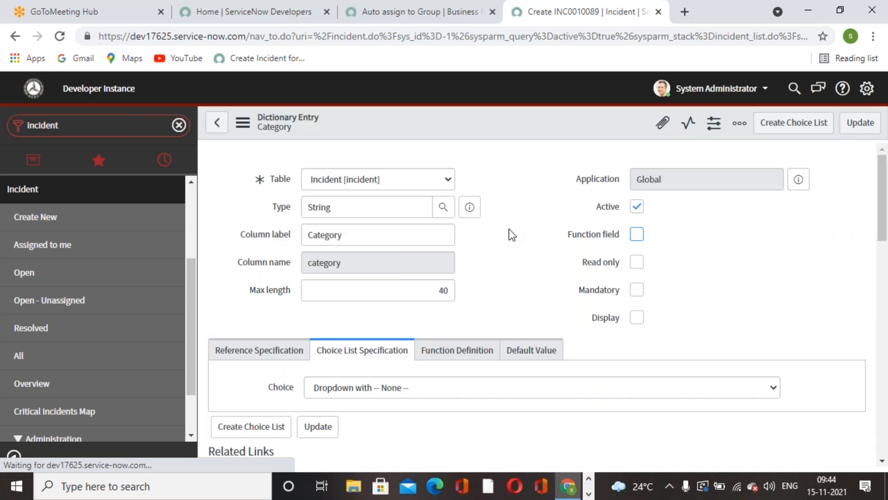
scroll(448, 245, down, 5)
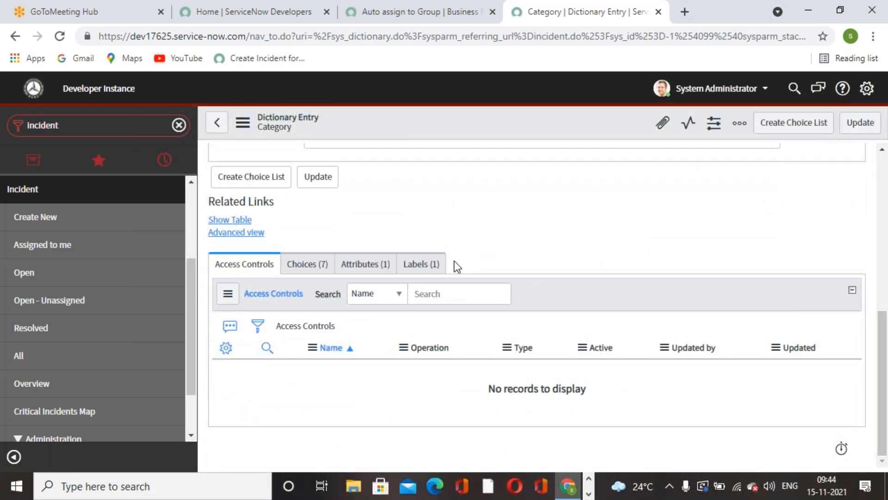
Start a new incident with the third user in the lookup list as caller and Network as category
click(35, 216)
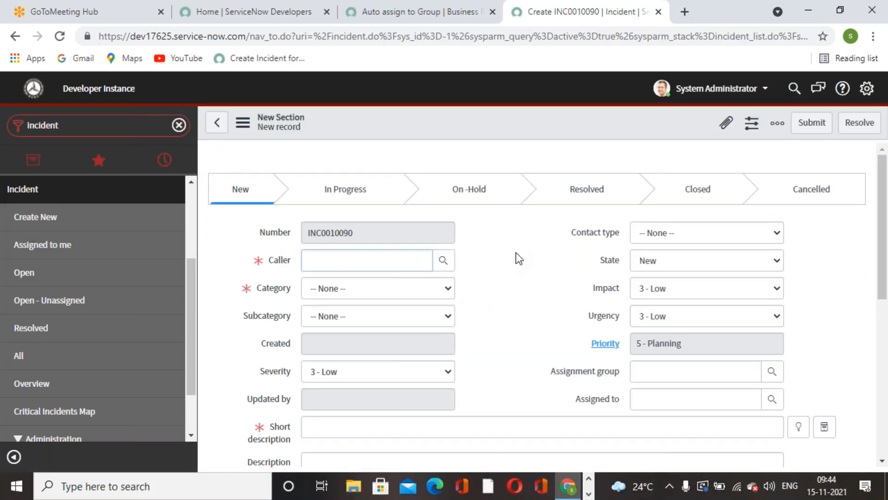
click(443, 260)
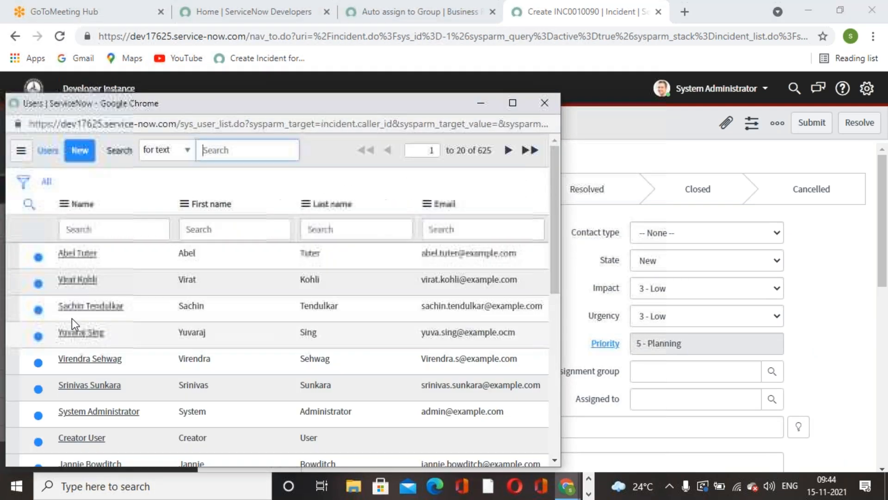
click(77, 306)
click(446, 287)
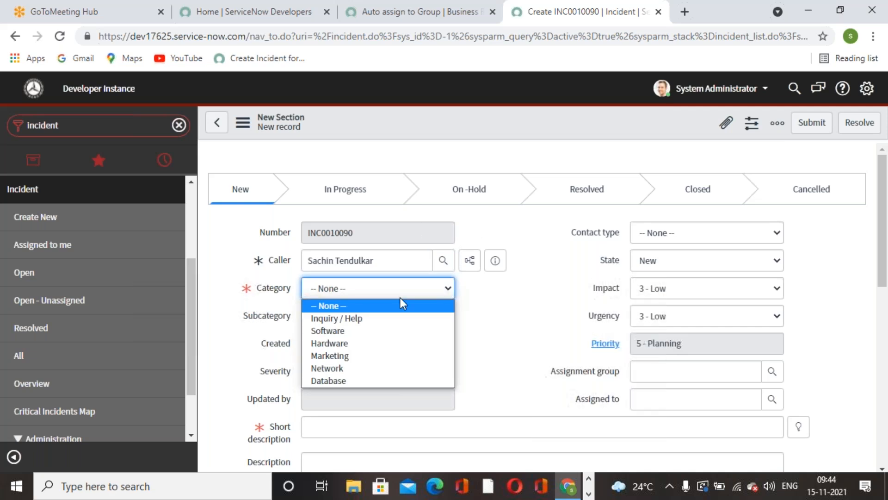
click(340, 369)
Set the incident's short description to the suggested text "New employee hire"
scroll(574, 299, down, 3)
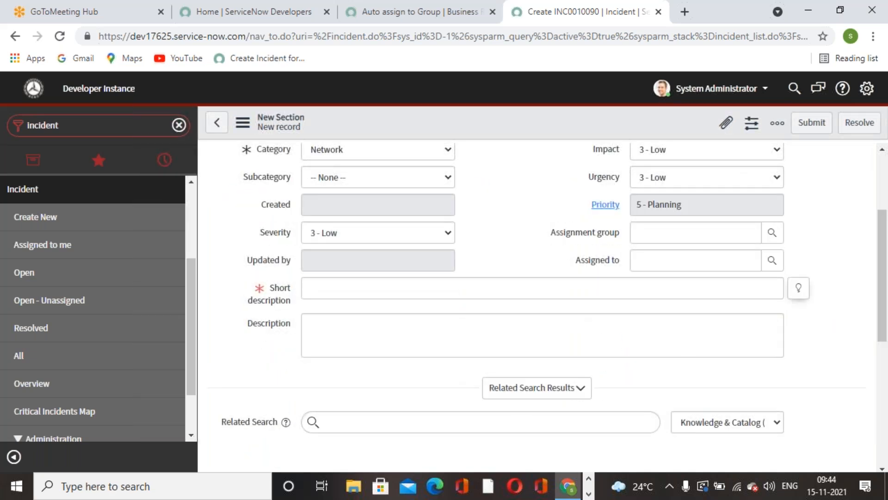
click(798, 288)
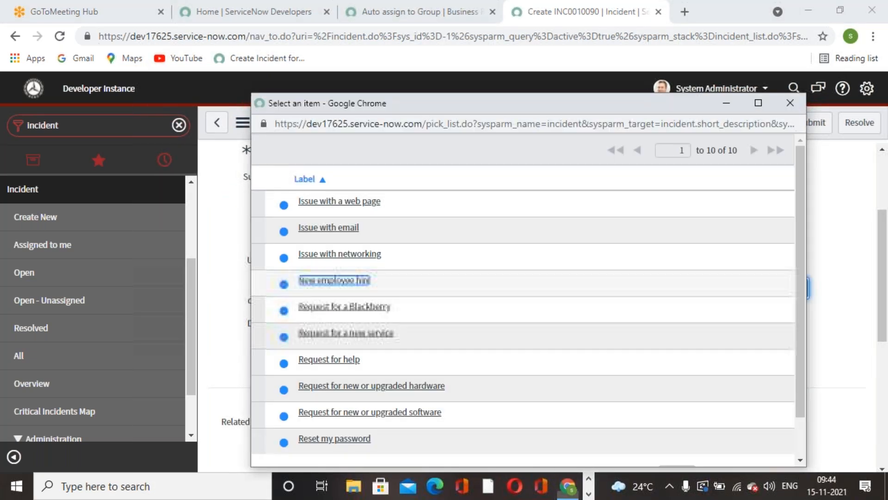
click(334, 280)
Save the new Network-category incident and check its assignment group
scroll(686, 355, up, 3)
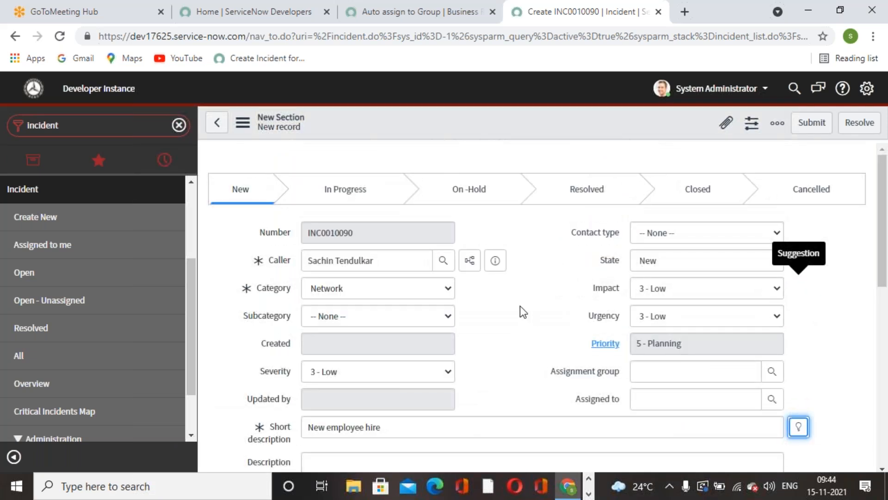
right_click(486, 107)
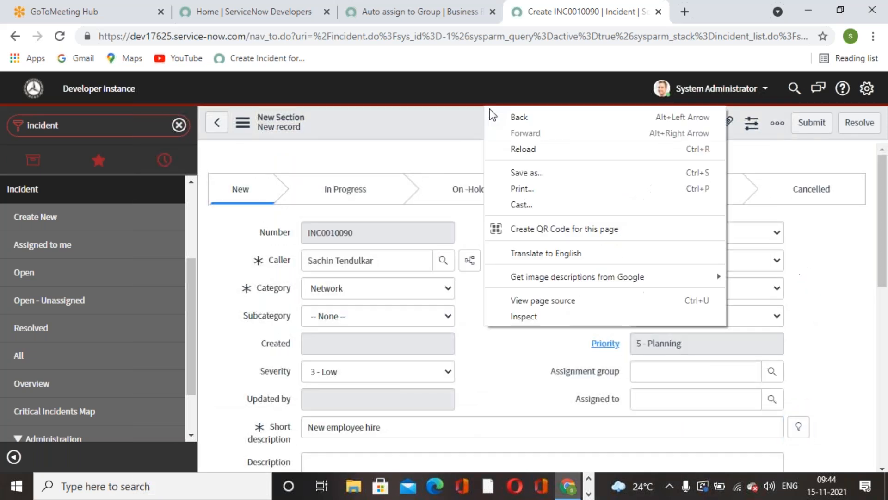
right_click(434, 127)
click(458, 134)
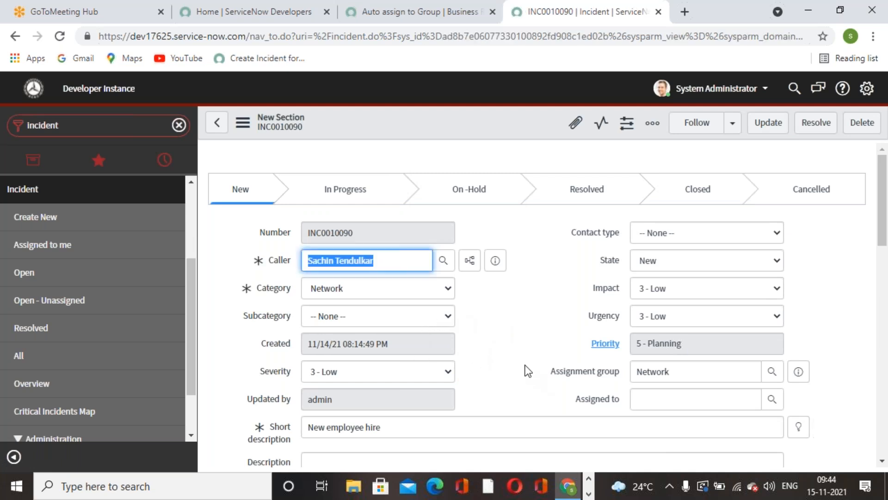
scroll(528, 370, down, 3)
scroll(514, 329, up, 3)
click(511, 358)
scroll(510, 355, down, 2)
scroll(510, 355, up, 2)
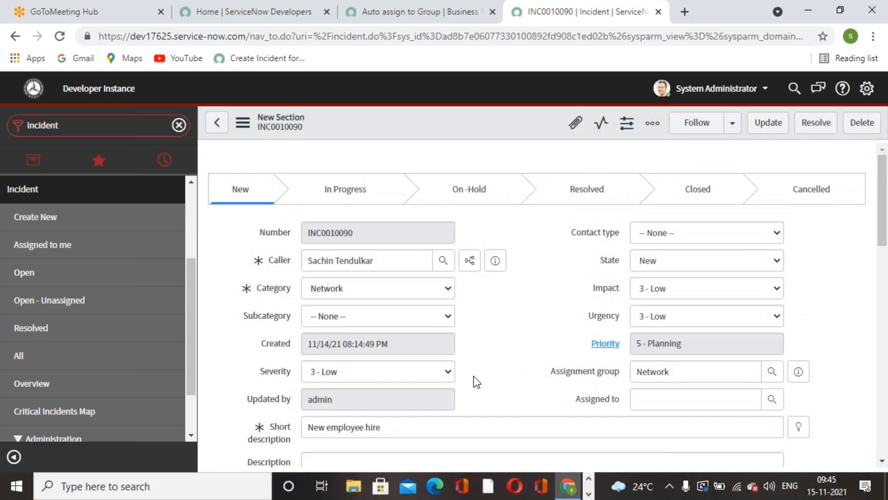
Return to the Auto assign to Group business rule and examine its run timing, operations and filter conditions
click(589, 493)
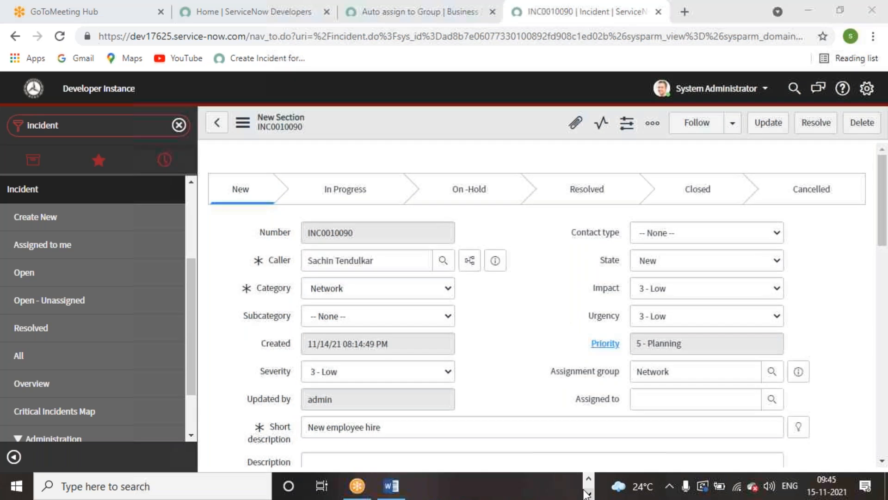
click(460, 21)
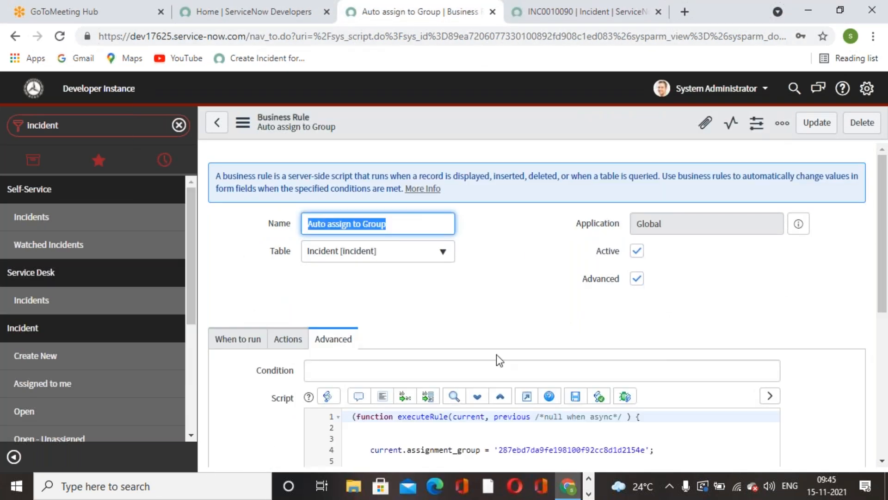
click(239, 342)
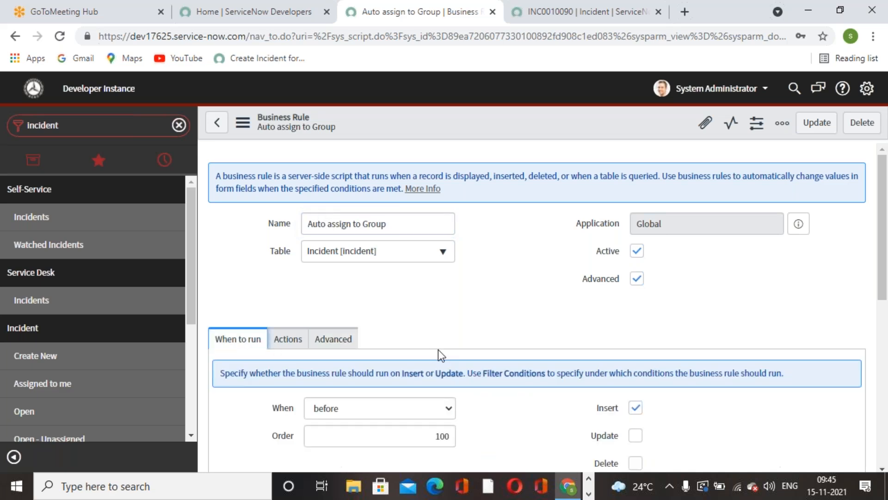
scroll(429, 410, down, 4)
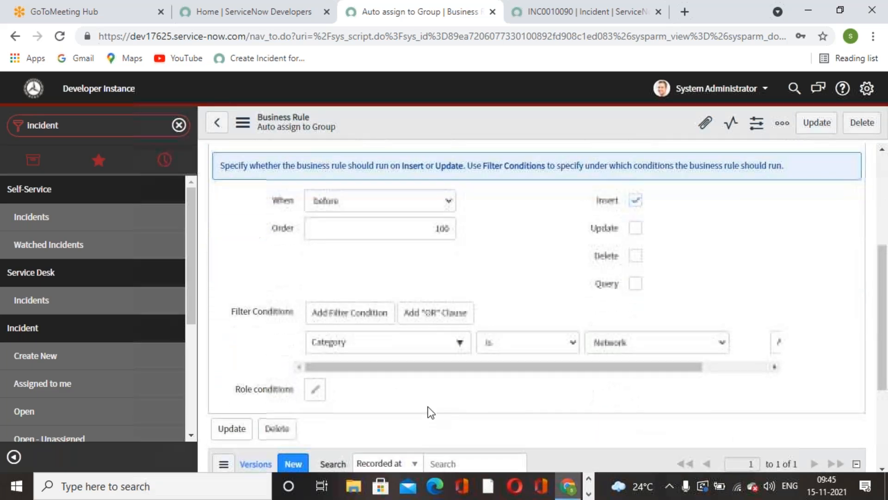
scroll(432, 411, up, 3)
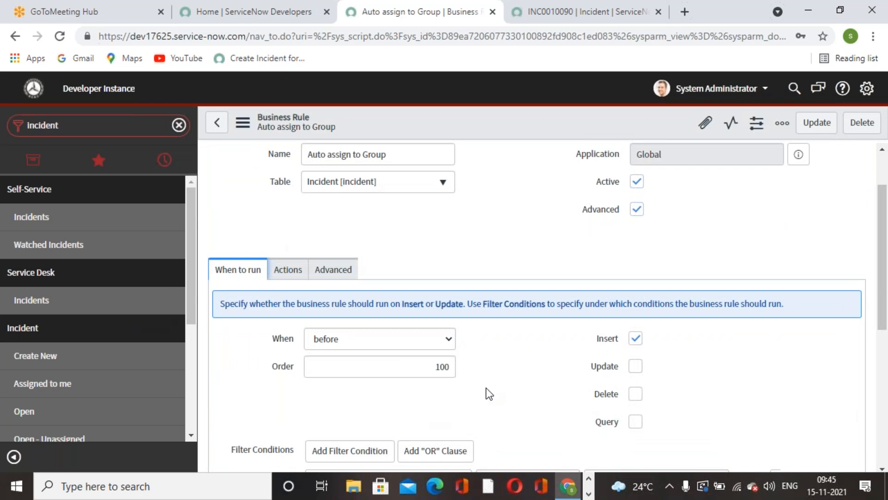
scroll(463, 361, down, 4)
scroll(385, 324, up, 2)
scroll(385, 346, up, 3)
Turn on Abort action for the Auto assign to Group rule and update the record
click(291, 269)
scroll(446, 382, down, 1)
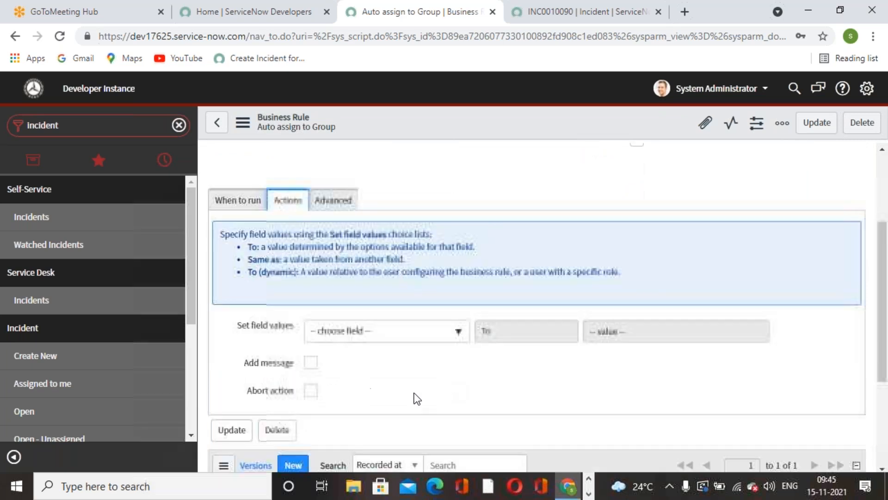
click(311, 391)
scroll(488, 360, up, 3)
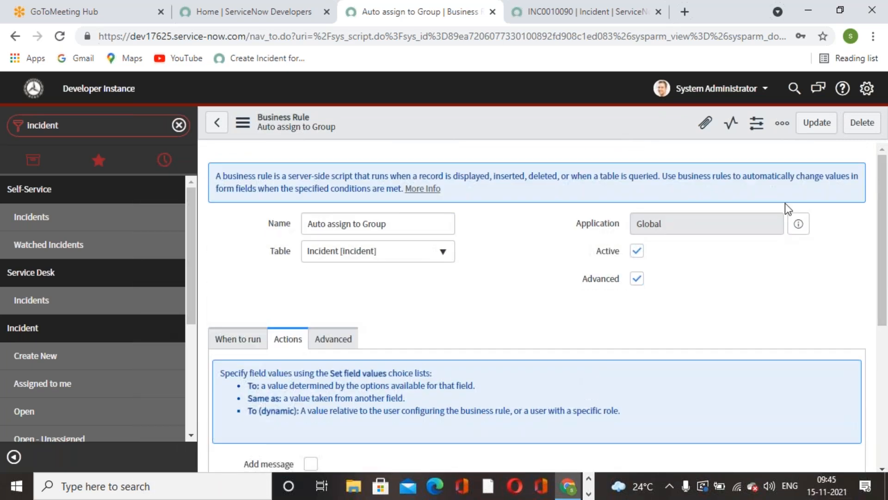
click(817, 123)
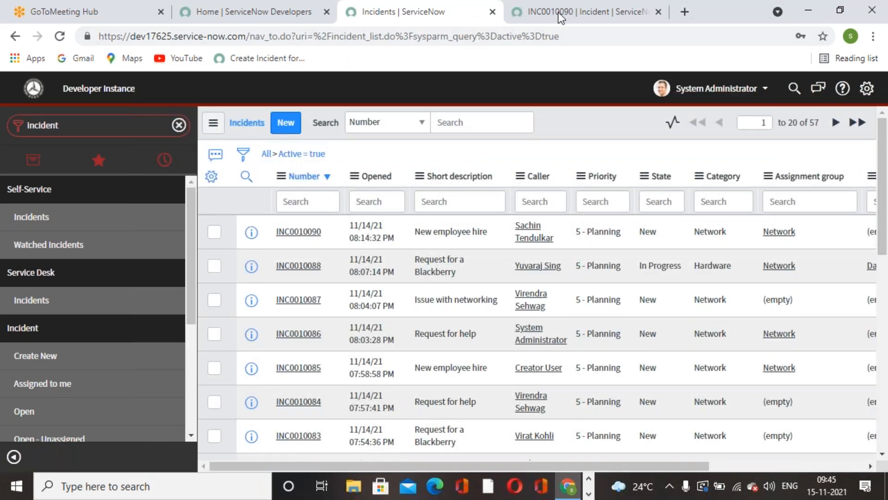
Start a new incident with the fifth user in the lookup list as caller and Marketing as category
click(295, 124)
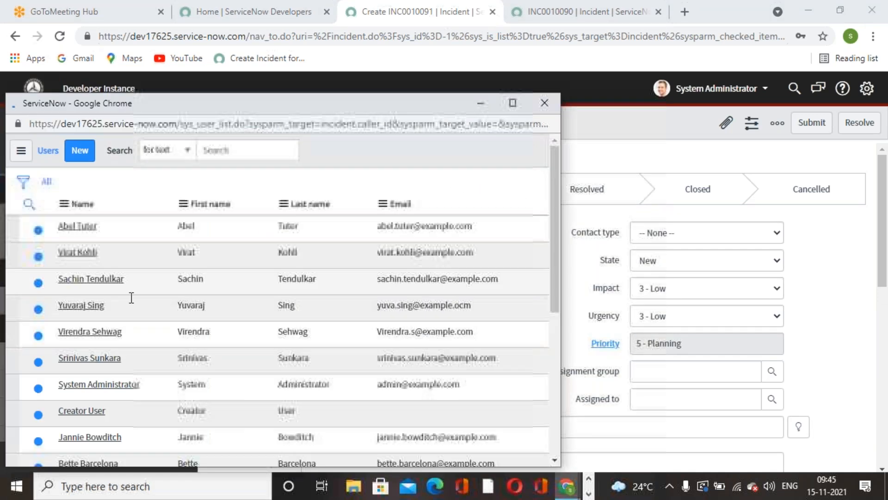
click(86, 359)
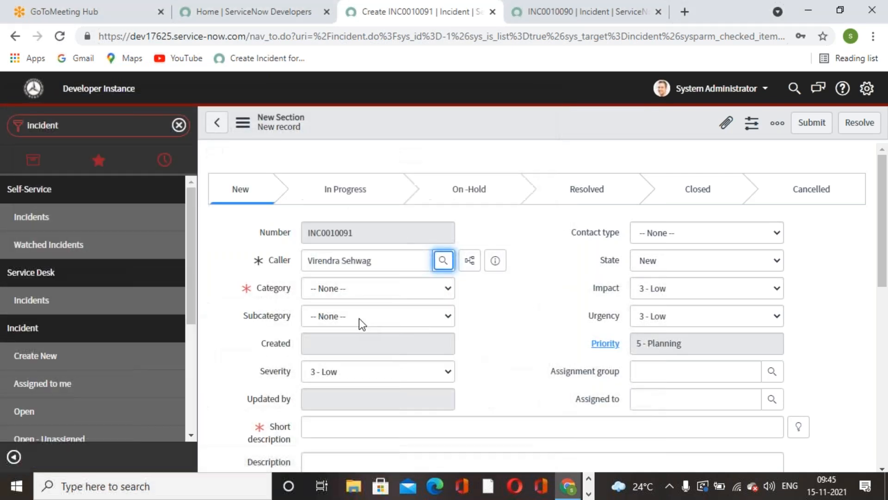
click(418, 292)
click(359, 356)
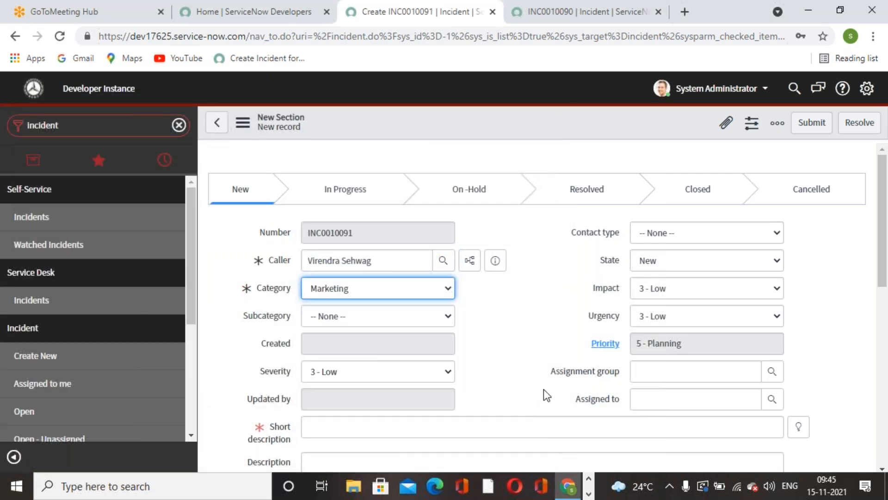
Fill the incident's short description with the suggestion "New employee hire" and save the incident
click(796, 427)
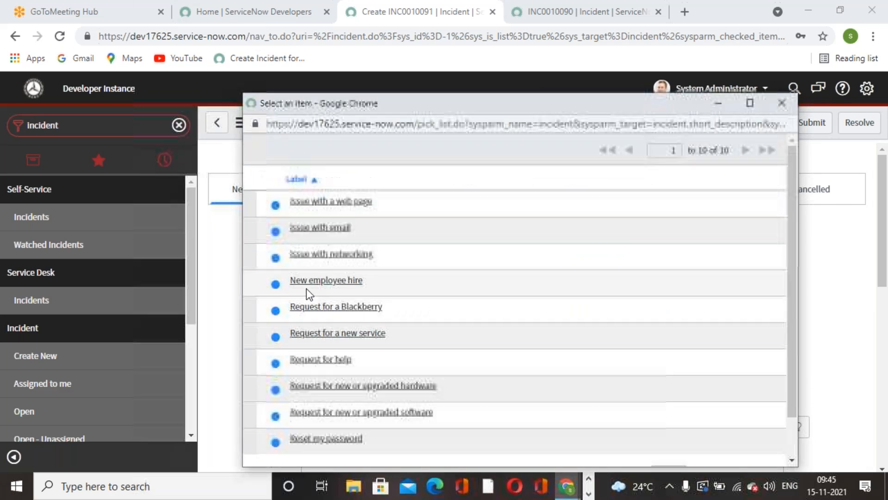
click(362, 281)
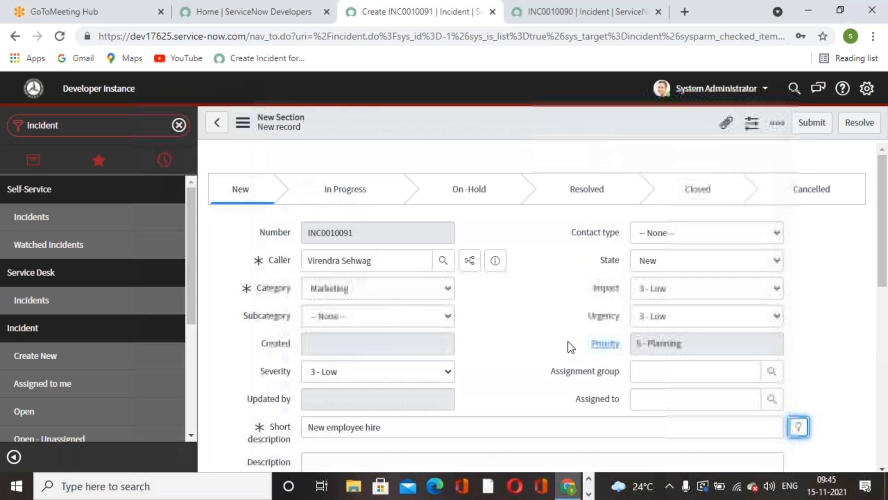
right_click(472, 117)
click(504, 129)
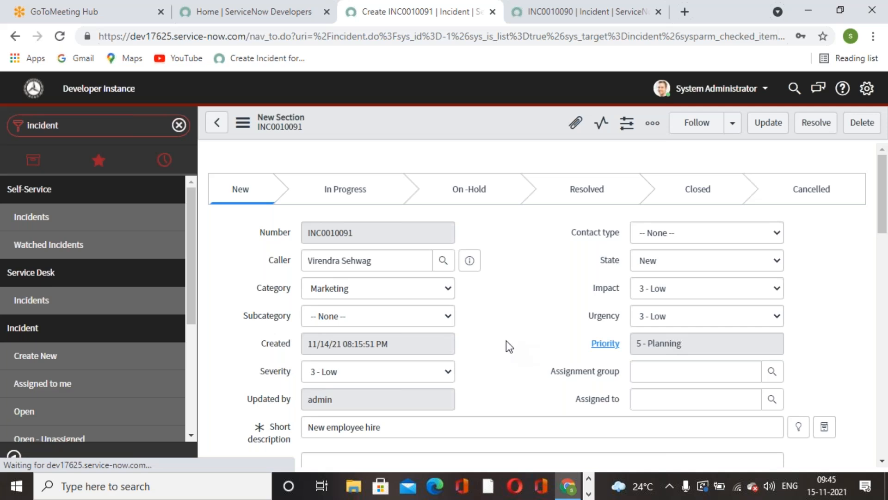
Open the Auto assign to Group rule from the business rules configured for the saved Marketing incident's form
click(559, 20)
click(453, 22)
right_click(418, 121)
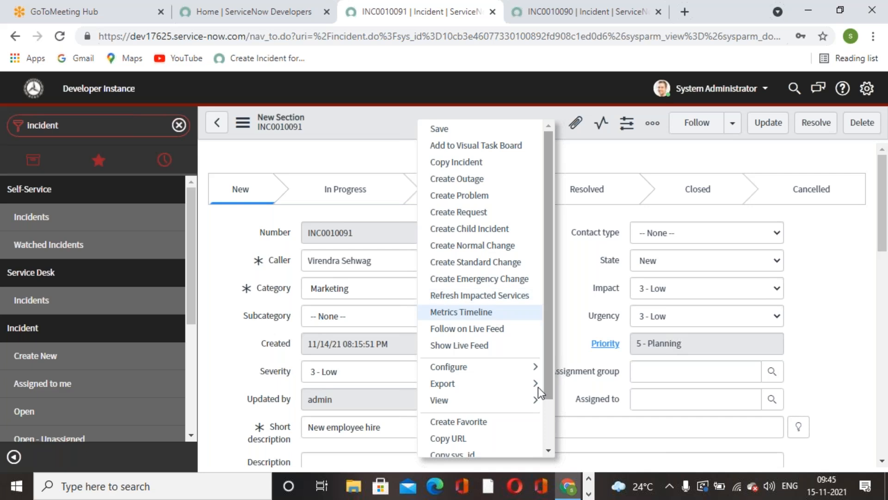
mouse_move(537, 367)
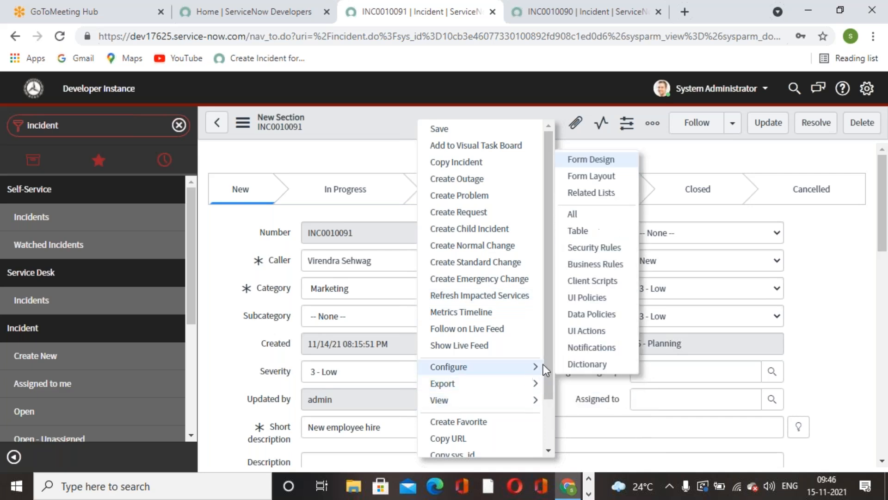
click(610, 266)
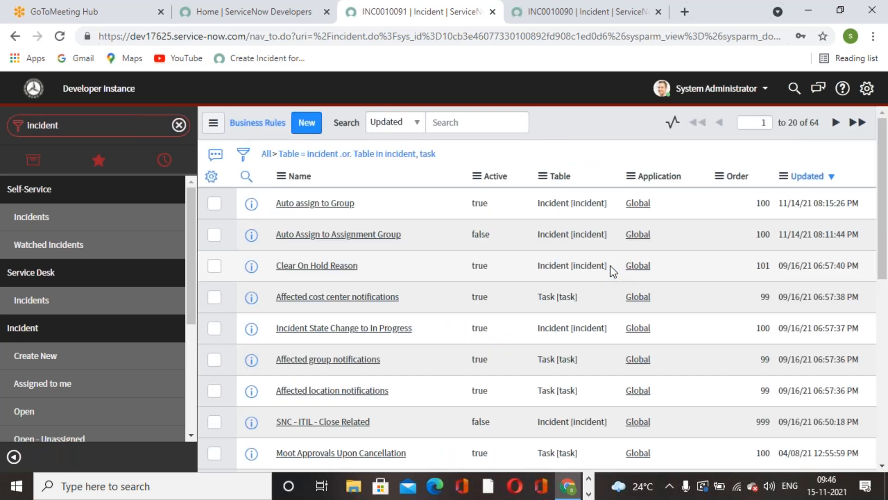
click(334, 203)
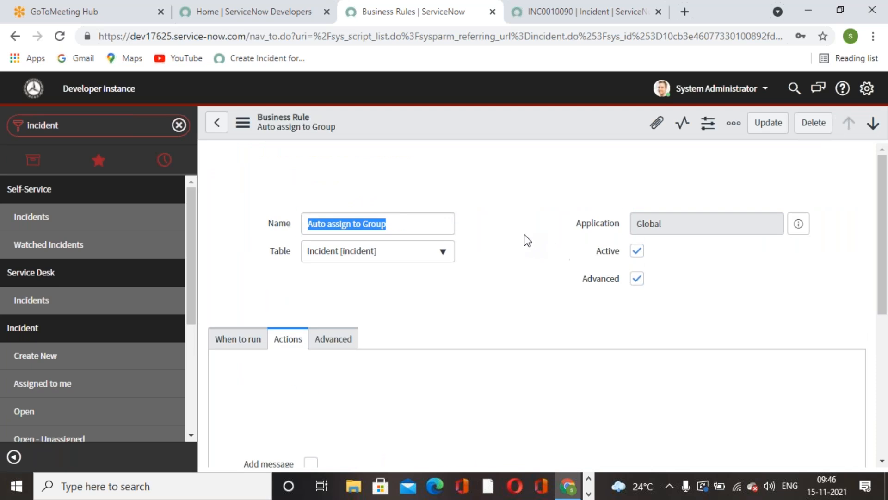
Review the rule's run timing and filter conditions and turn off its Abort action
scroll(525, 234, down, 3)
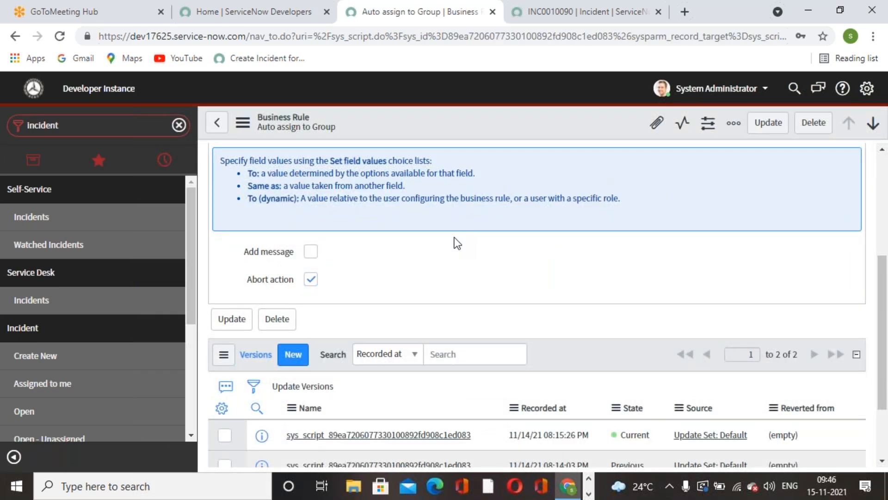
scroll(472, 241, up, 2)
click(238, 213)
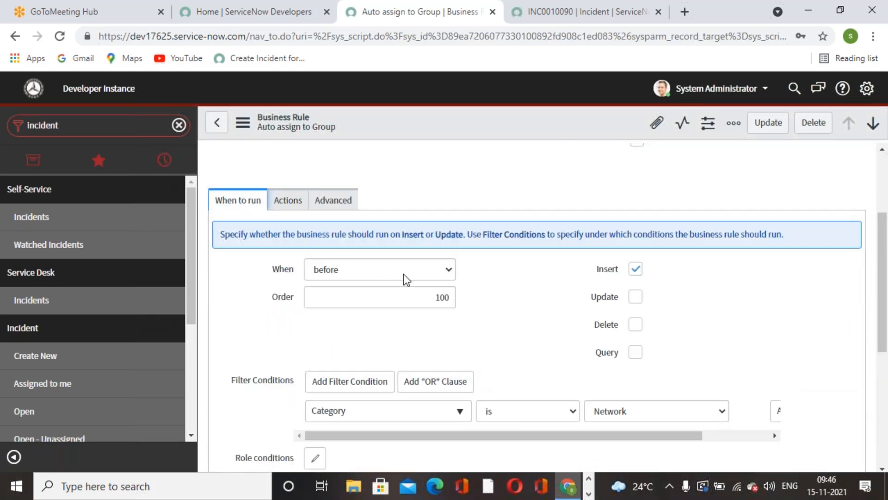
scroll(398, 278, down, 3)
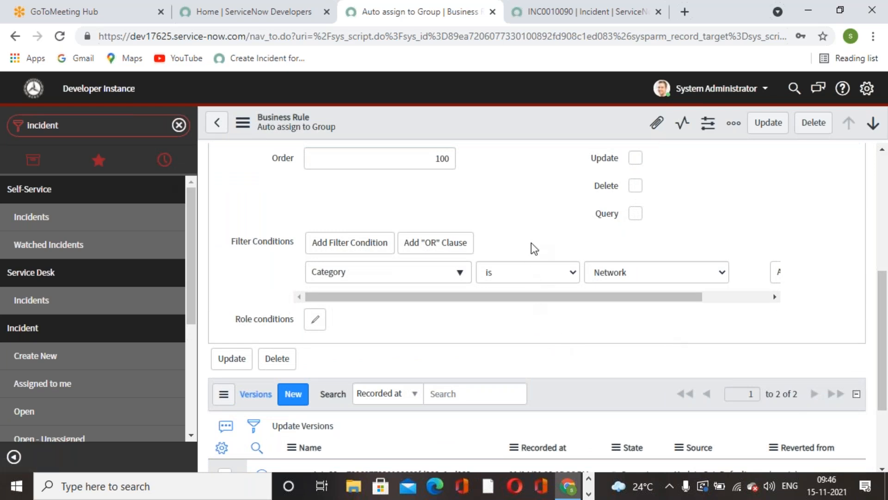
scroll(532, 245, down, 3)
scroll(440, 264, up, 8)
click(296, 337)
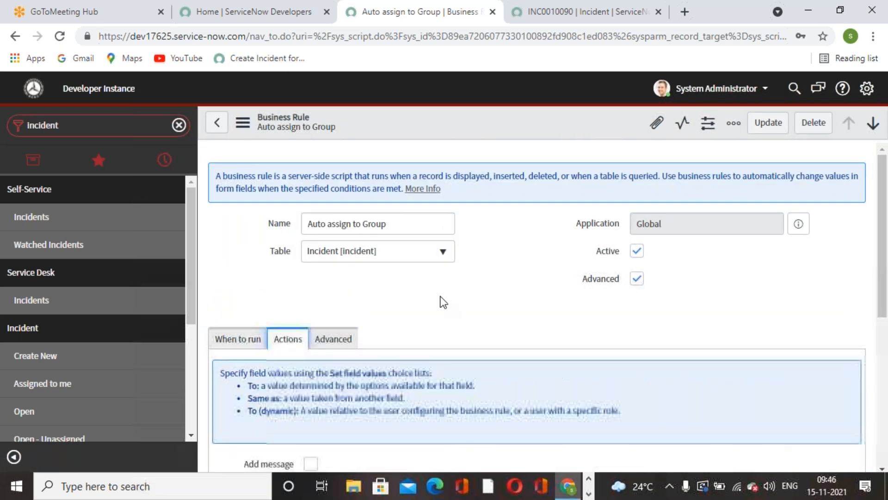
scroll(452, 297, down, 5)
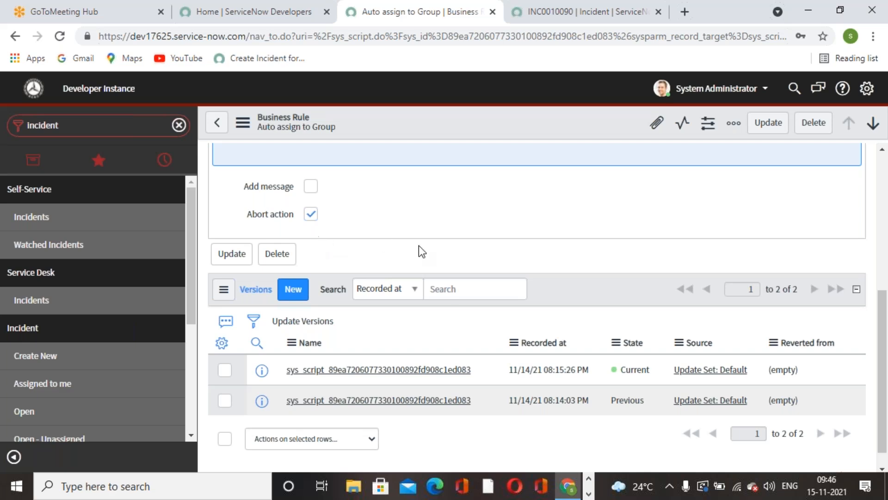
scroll(419, 245, up, 3)
click(312, 355)
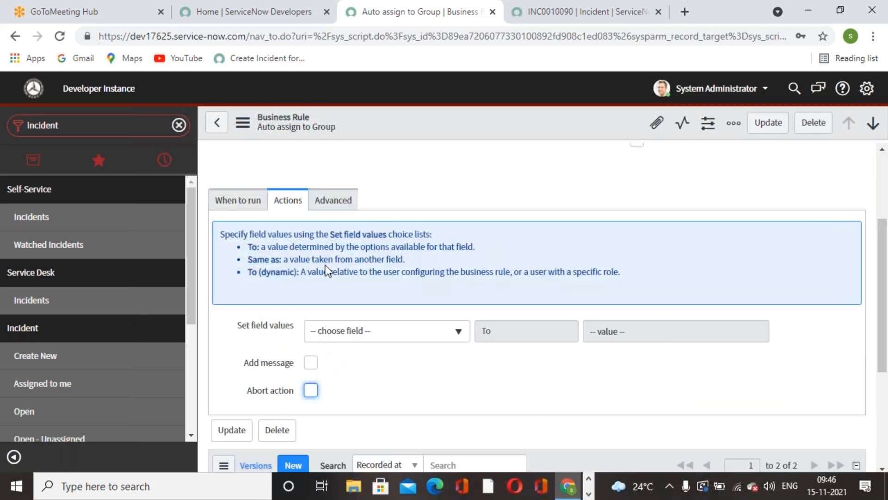
Add the line current.setAbortAction(true); below the assignment group line in the rule's script and save the rule
click(334, 200)
click(659, 312)
key(Return)
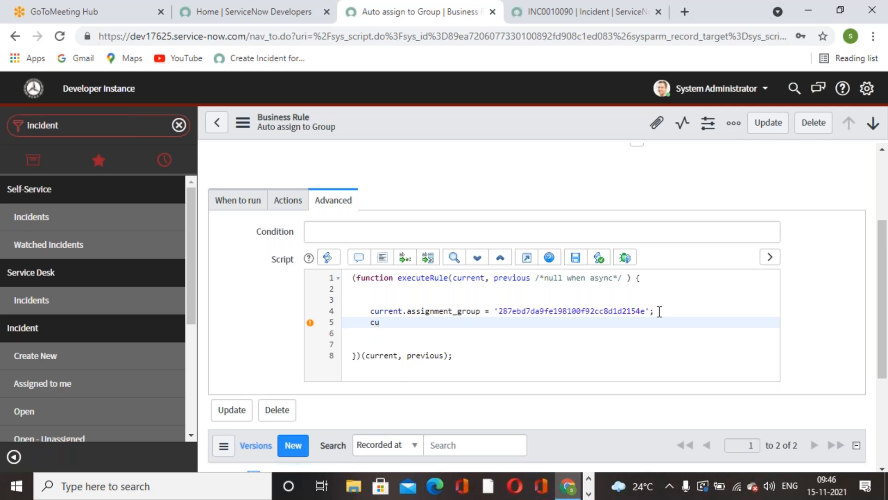
text(current.setAbortAction(true);)
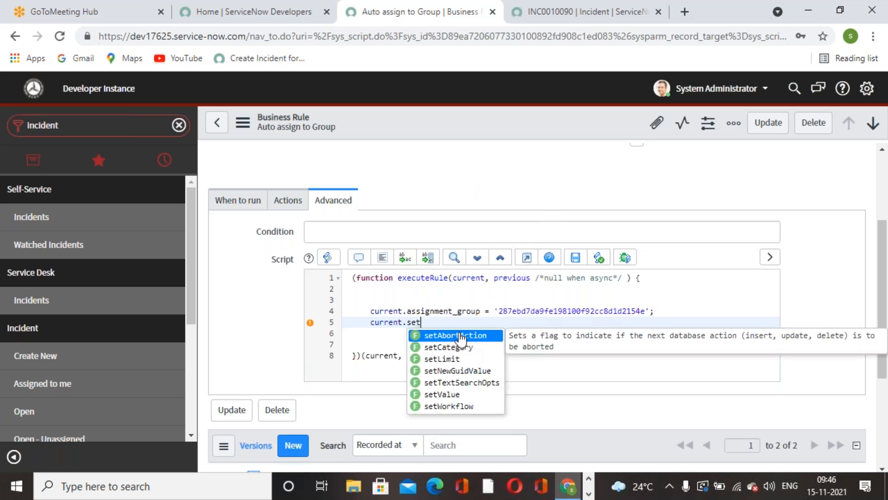
click(458, 336)
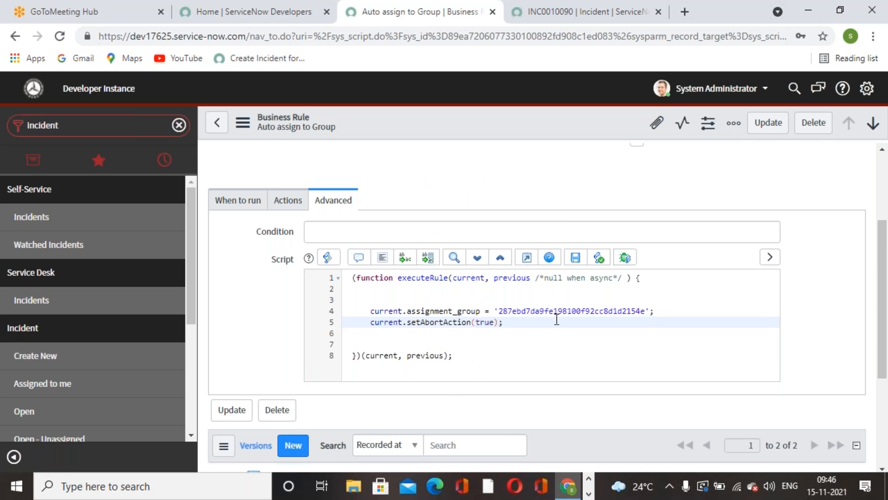
click(563, 334)
right_click(566, 129)
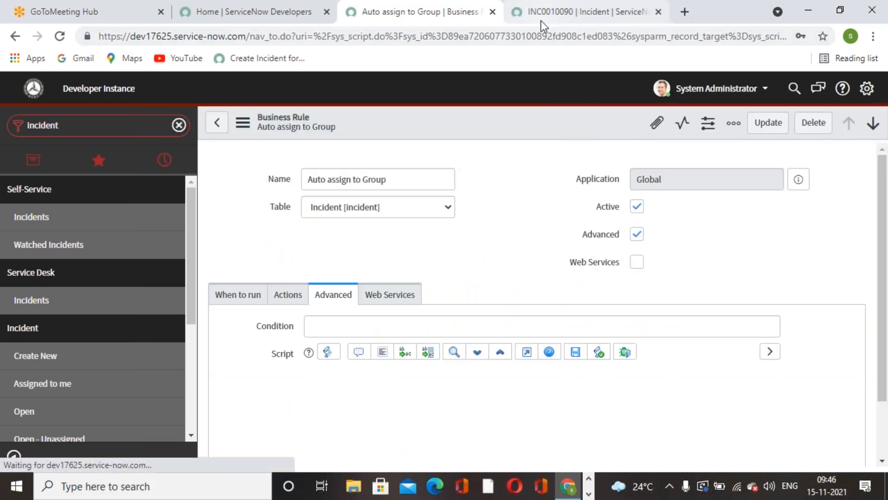
Start a new incident, choose a caller from the user list and set the category to Software
click(540, 19)
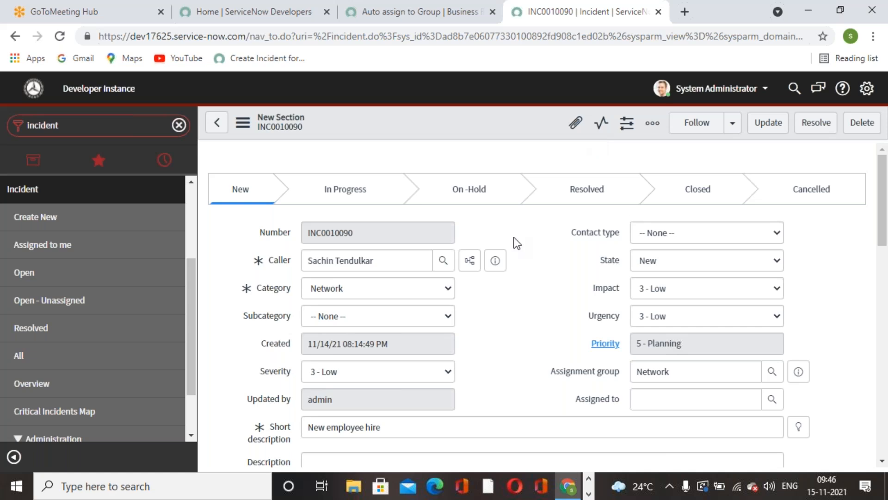
click(42, 215)
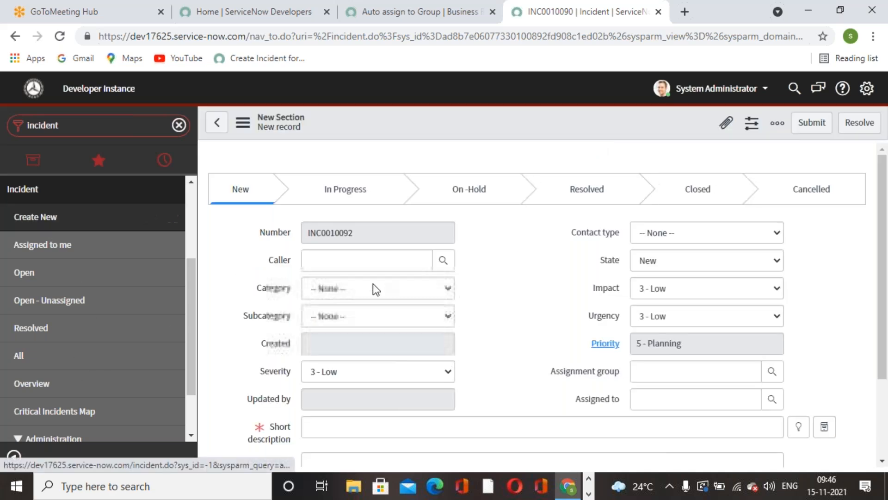
click(443, 260)
scroll(79, 321, down, 4)
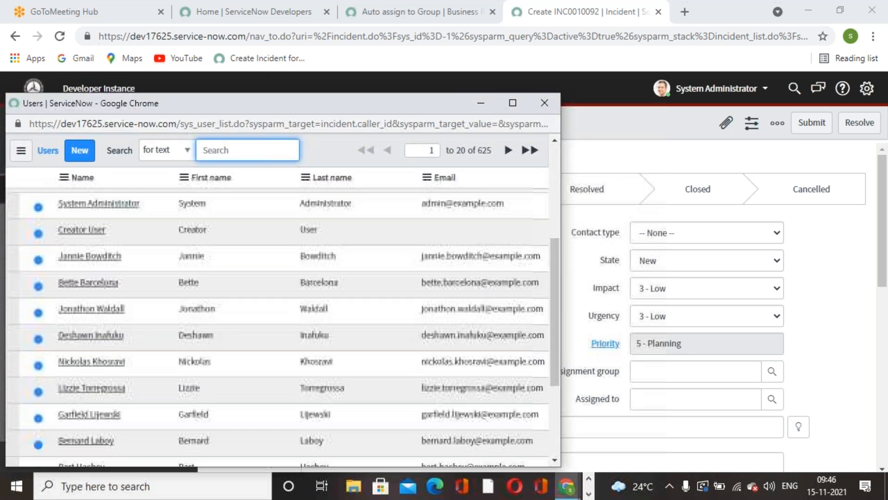
click(92, 388)
click(449, 289)
click(352, 330)
Fill the Software incident's short description with the suggestion "Issue with networking" and save the record
click(799, 426)
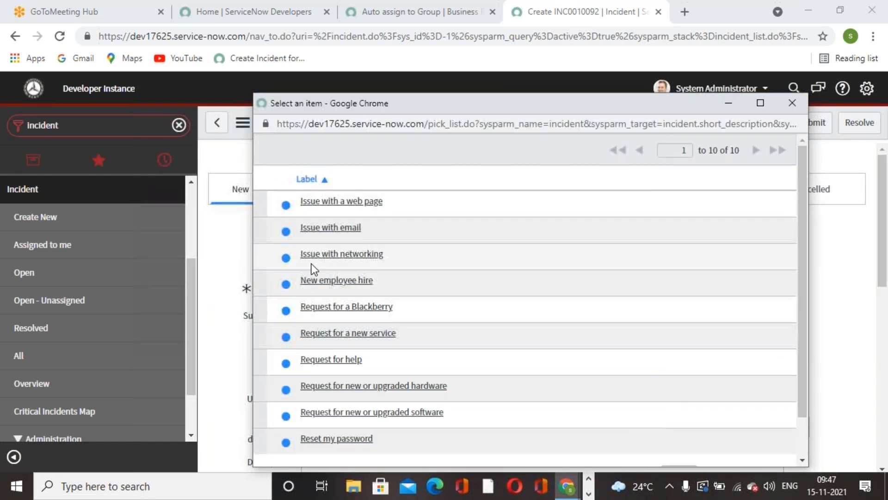
click(323, 253)
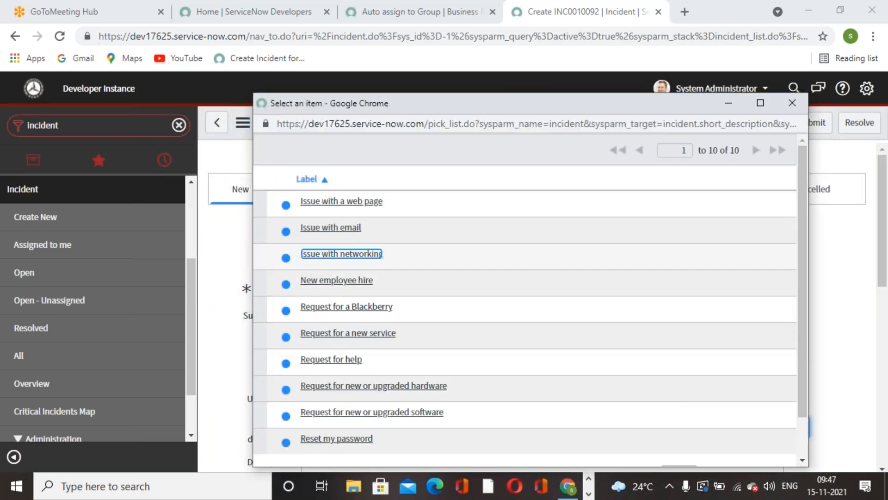
right_click(507, 118)
click(517, 125)
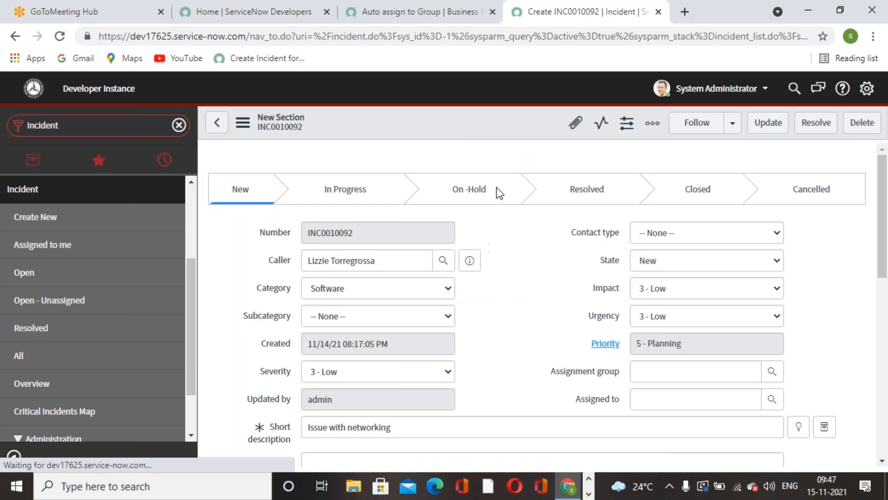
click(390, 291)
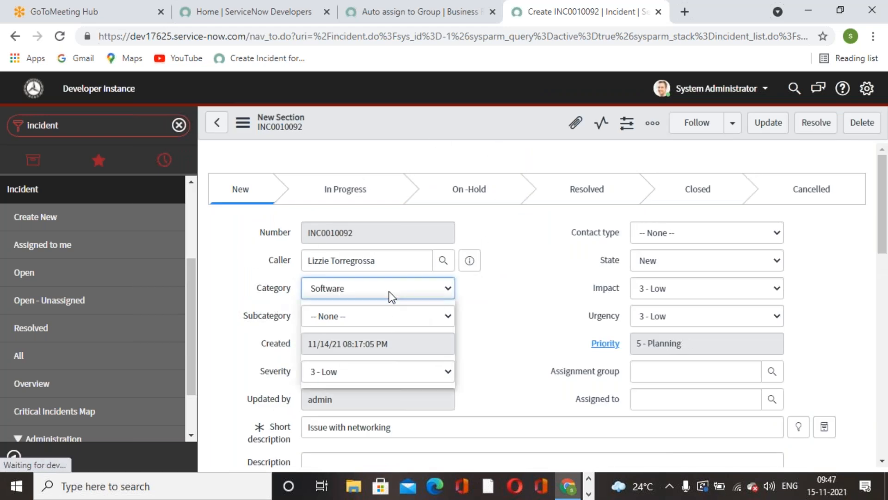
Start another new incident, choose a caller from the user list and set the category to Network
click(35, 216)
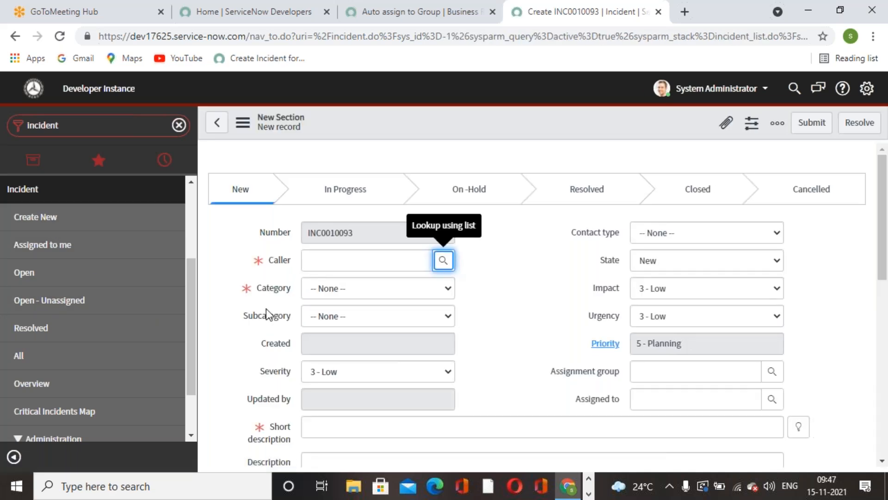
click(445, 260)
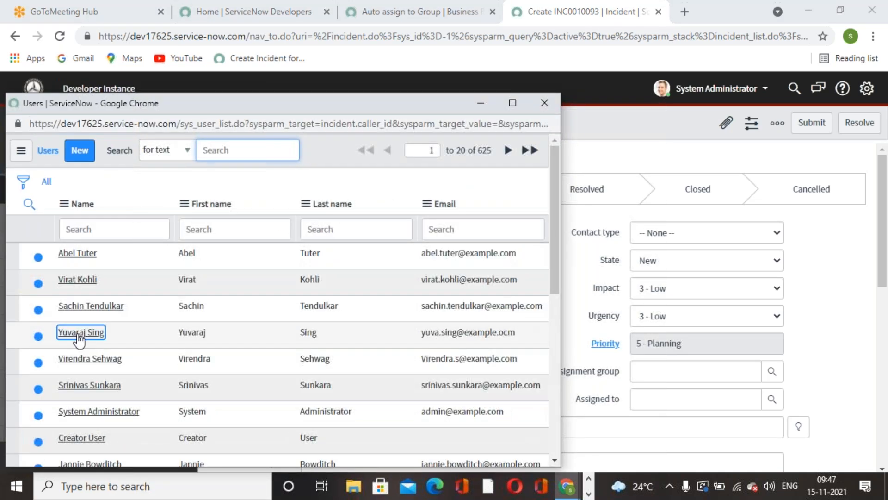
click(81, 332)
click(426, 291)
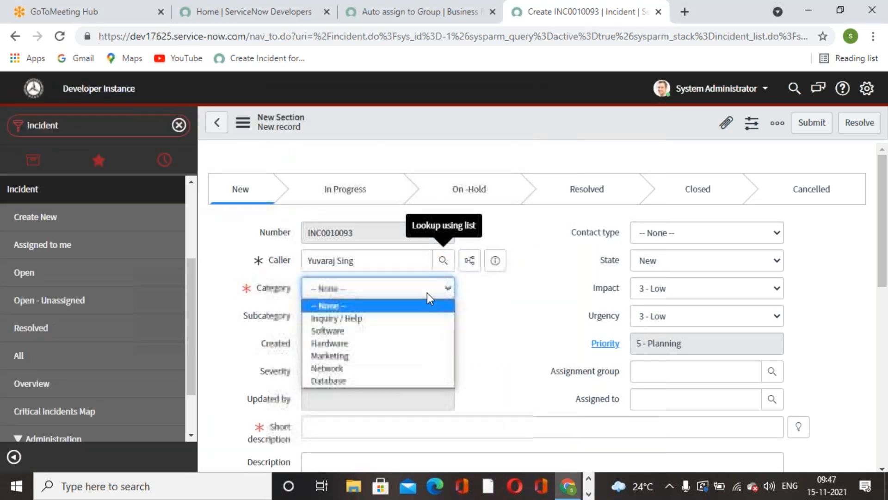
click(332, 372)
Fill the Network incident's short description with the suggestion "New employee hire" and try to save the record
click(799, 426)
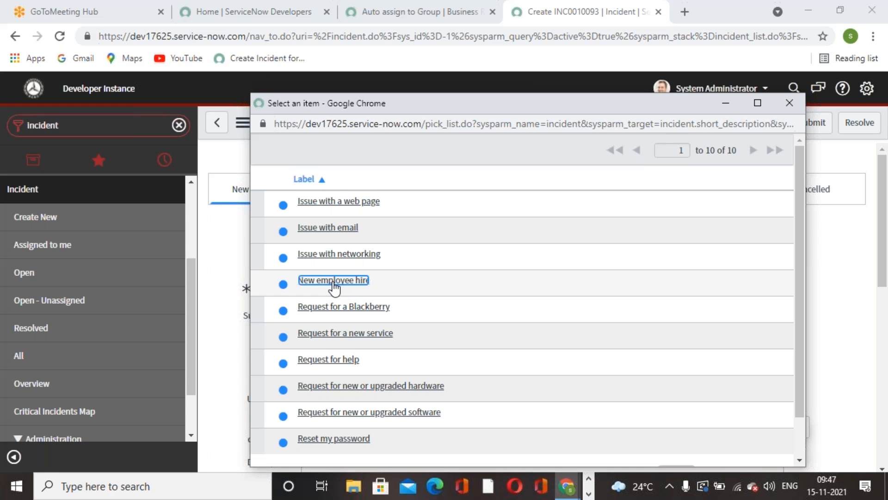
click(334, 283)
right_click(506, 118)
click(518, 122)
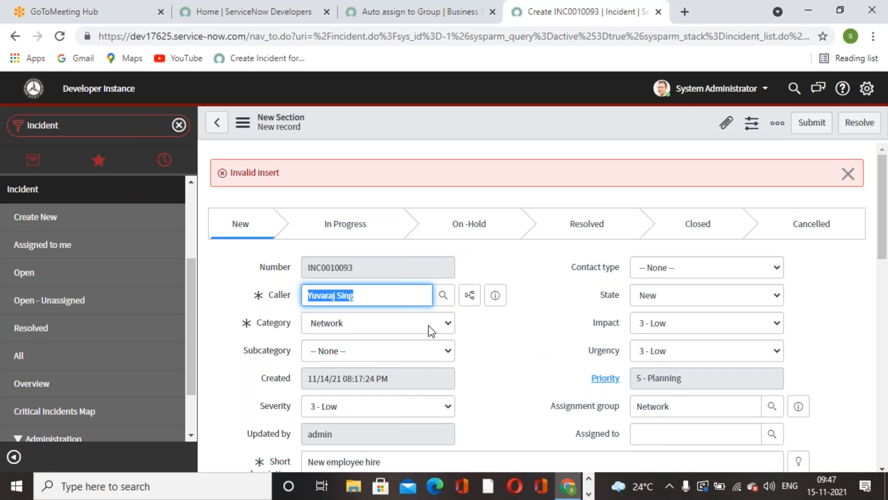
click(848, 173)
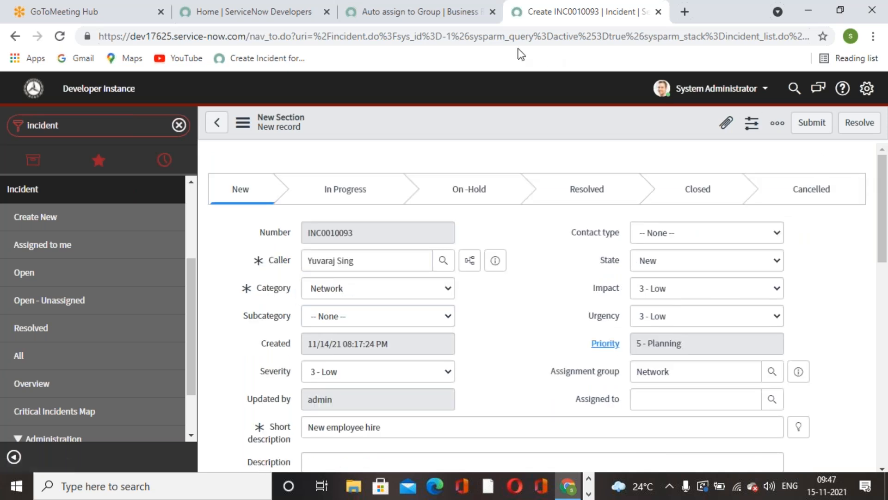
Return to the Auto assign to Group rule and examine the assignment group and setAbortAction lines in its script
click(464, 21)
scroll(427, 293, down, 3)
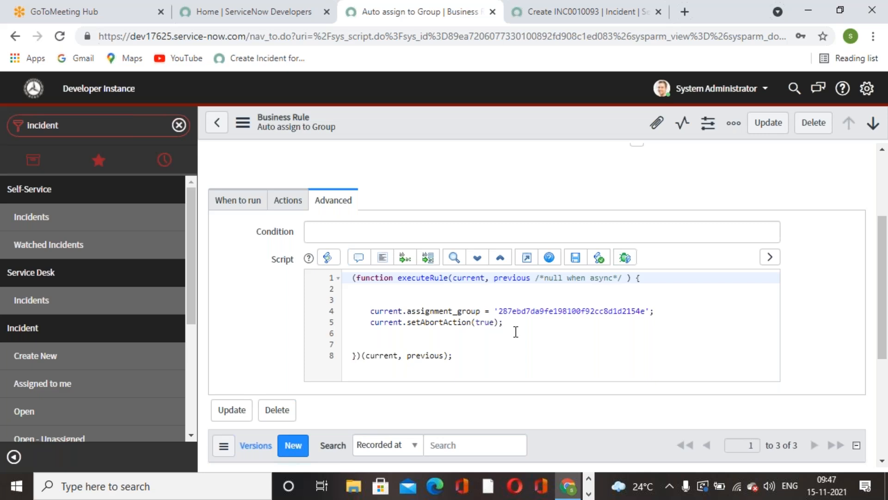
scroll(516, 332, up, 3)
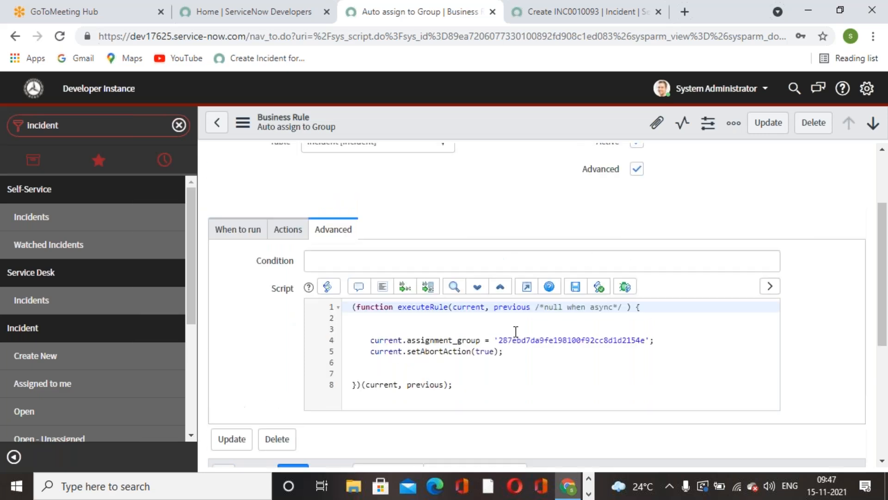
scroll(570, 235, down, 3)
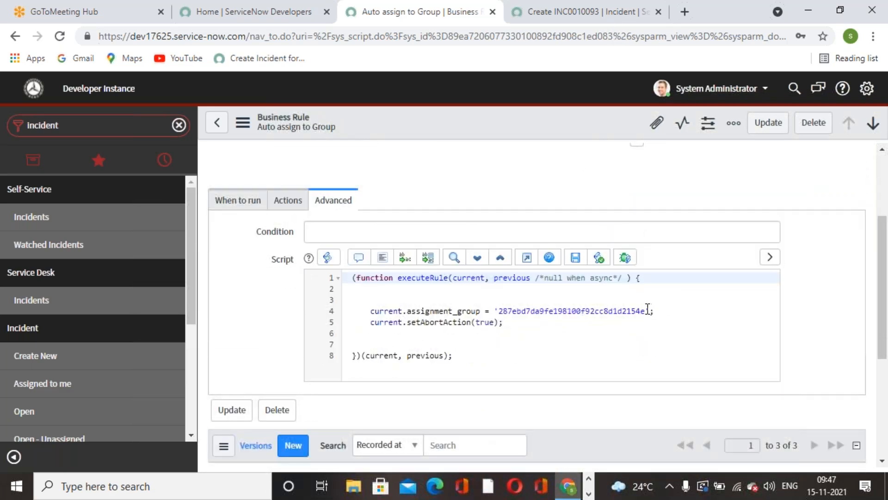
drag(647, 309, 499, 309)
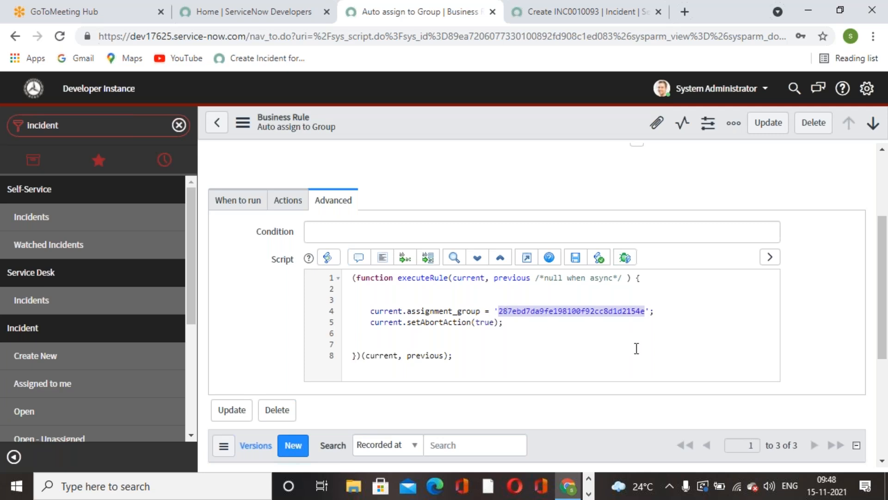
click(671, 338)
drag(625, 336, 430, 311)
Switch to the Servicenow Development Latest Book document in Word and read the introduction to Before Business Rules
click(589, 494)
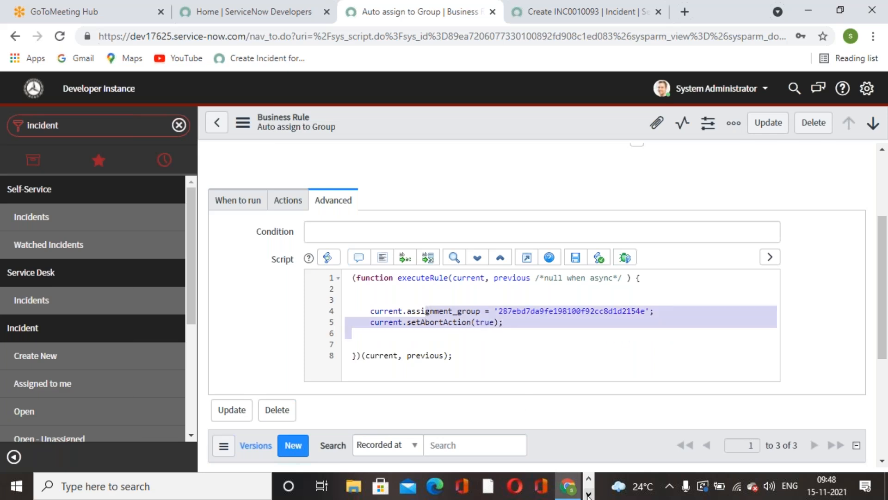
click(392, 485)
scroll(522, 365, down, 15)
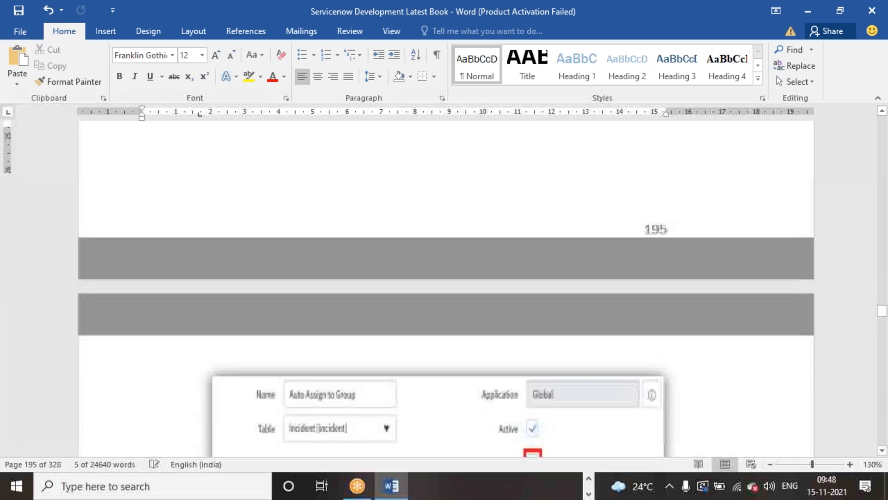
scroll(446, 287, down, 15)
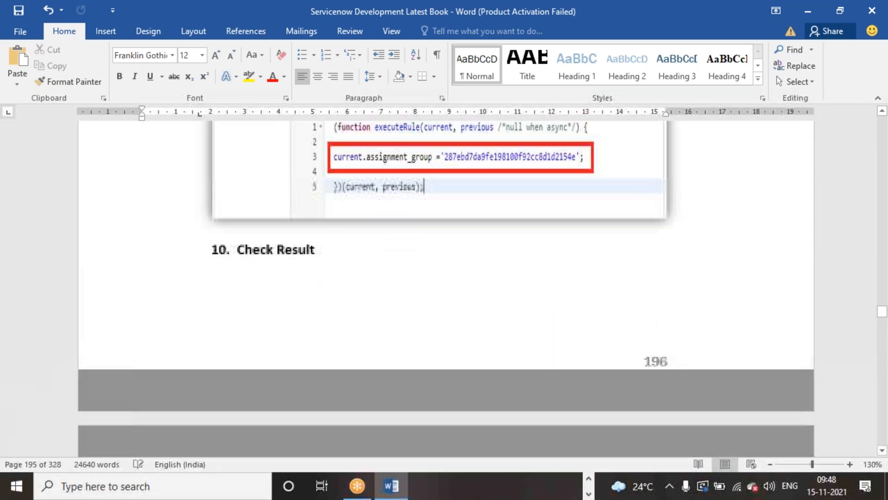
scroll(530, 343, down, 15)
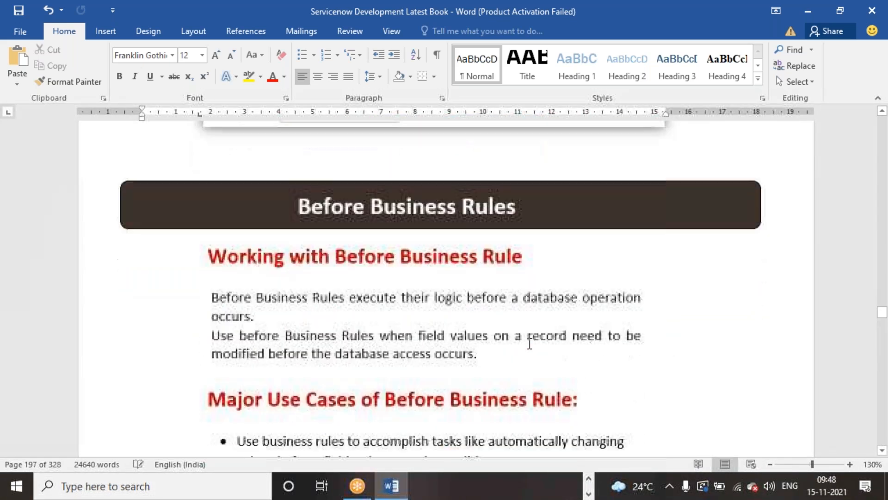
scroll(530, 344, down, 1)
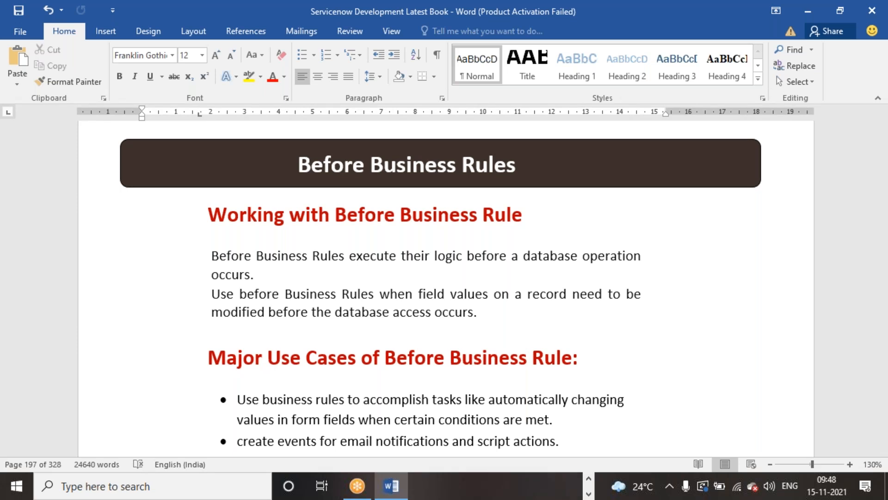
Look through the before business rule exercises with and without scripting and return to the Before Business Rules heading
scroll(482, 254, down, 10)
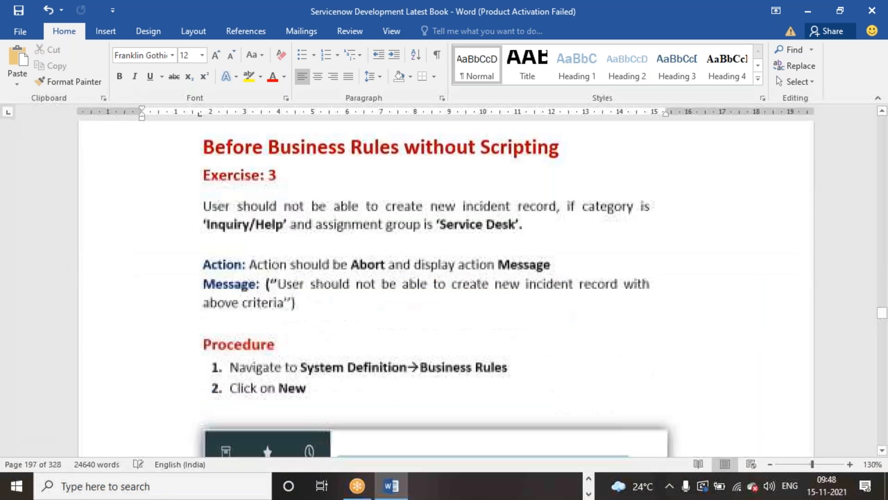
scroll(503, 302, down, 15)
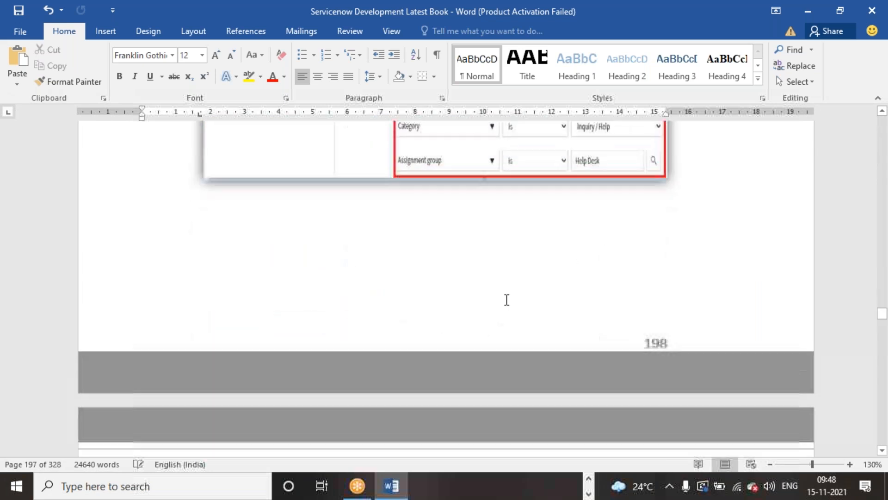
scroll(446, 287, down, 20)
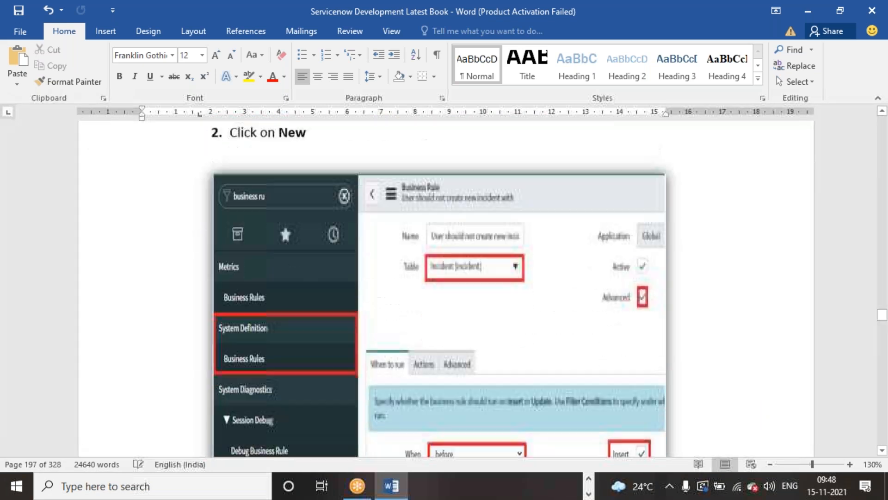
scroll(507, 298, down, 10)
scroll(508, 298, up, 6)
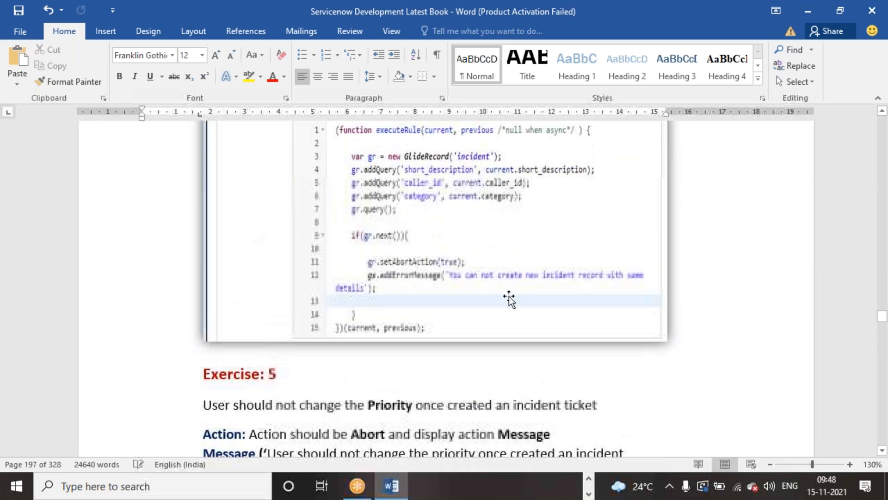
scroll(446, 286, up, 20)
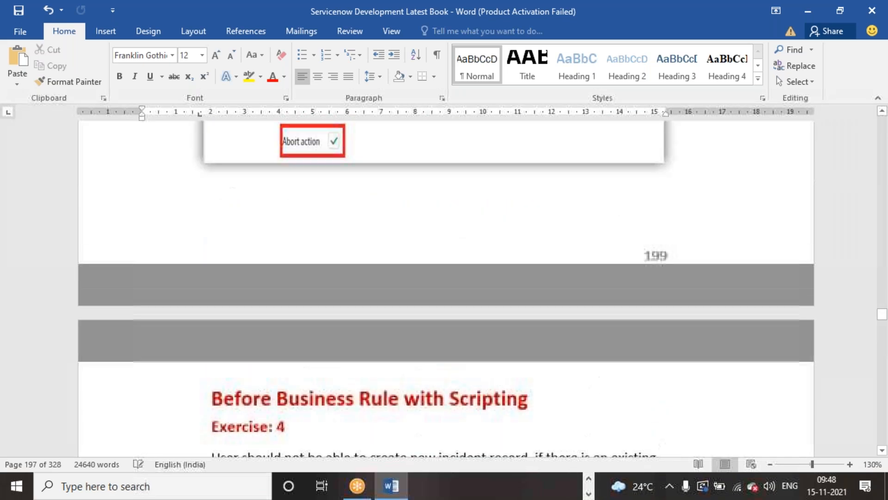
scroll(446, 287, up, 4)
scroll(446, 287, down, 15)
scroll(446, 287, up, 6)
scroll(446, 287, down, 12)
scroll(446, 287, up, 8)
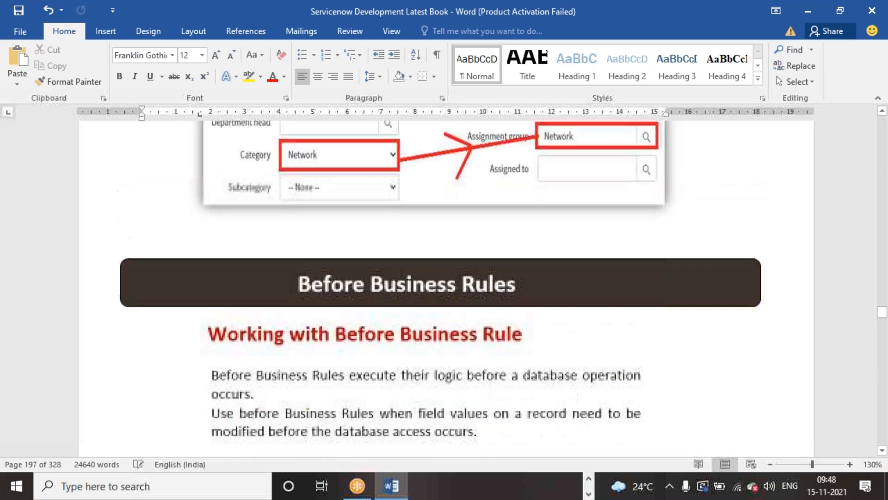